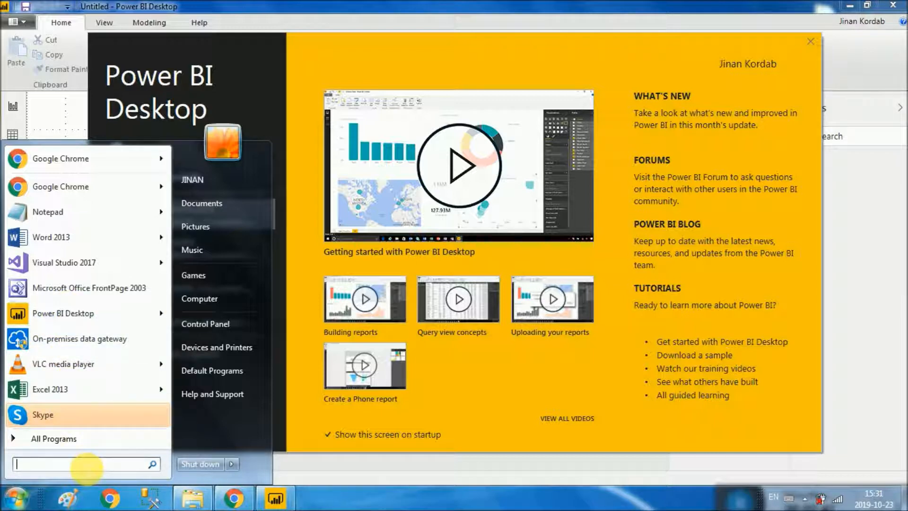
Step: Find SSMS among the installed programs and launch it as administrator
type("mm")
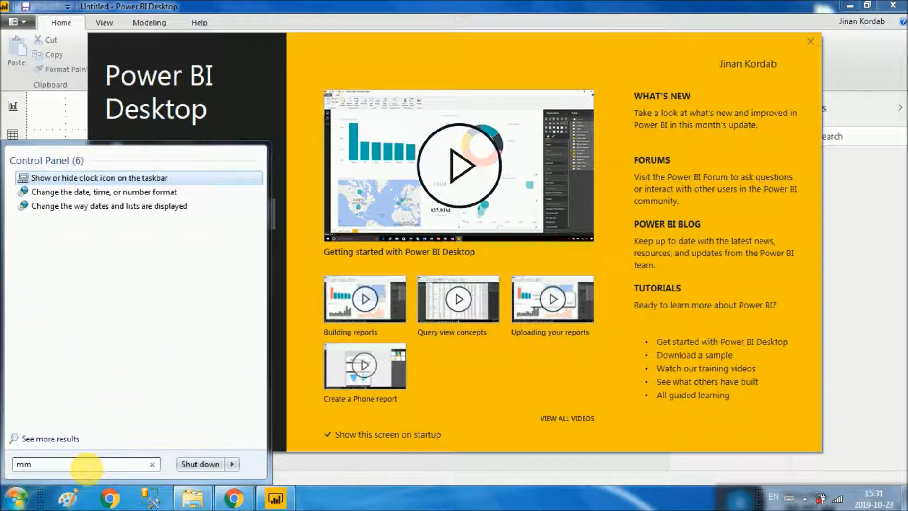
type("s")
key("BackSpace")
key("BackSpace")
key("BackSpace")
type("ssms")
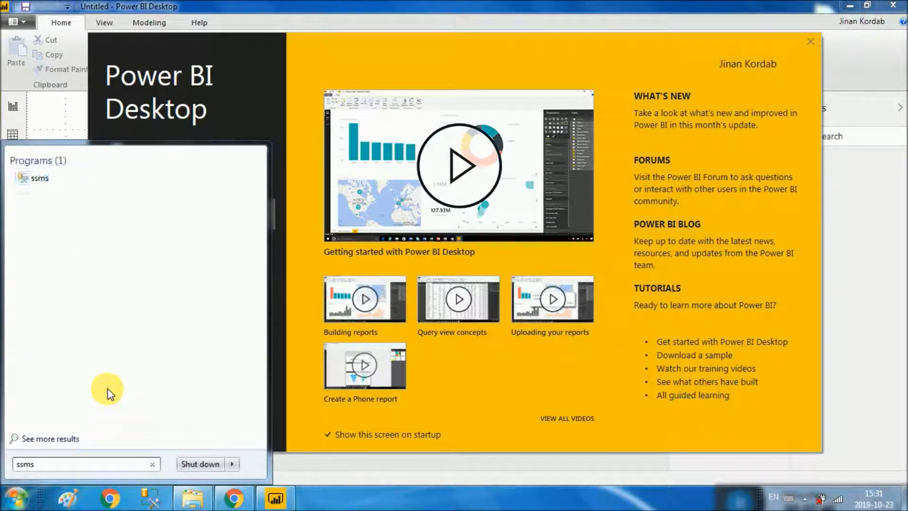
right_click(34, 178)
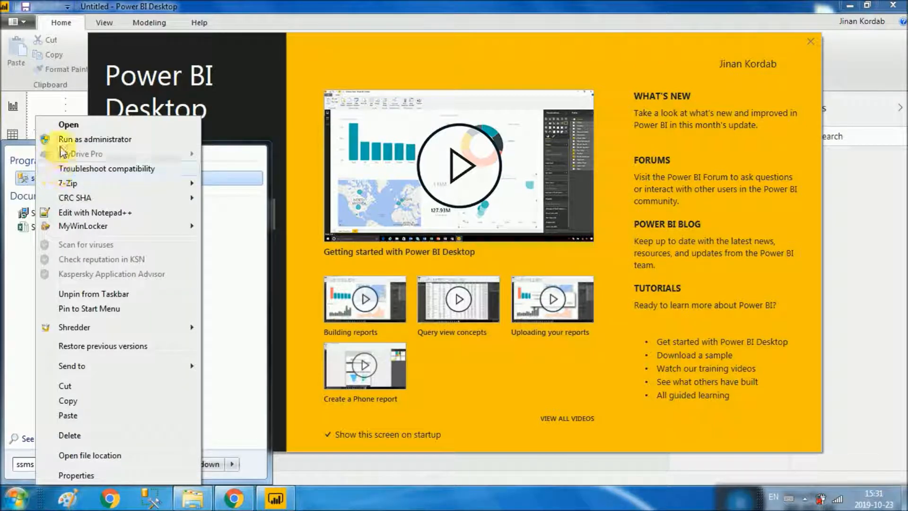
left_click(62, 141)
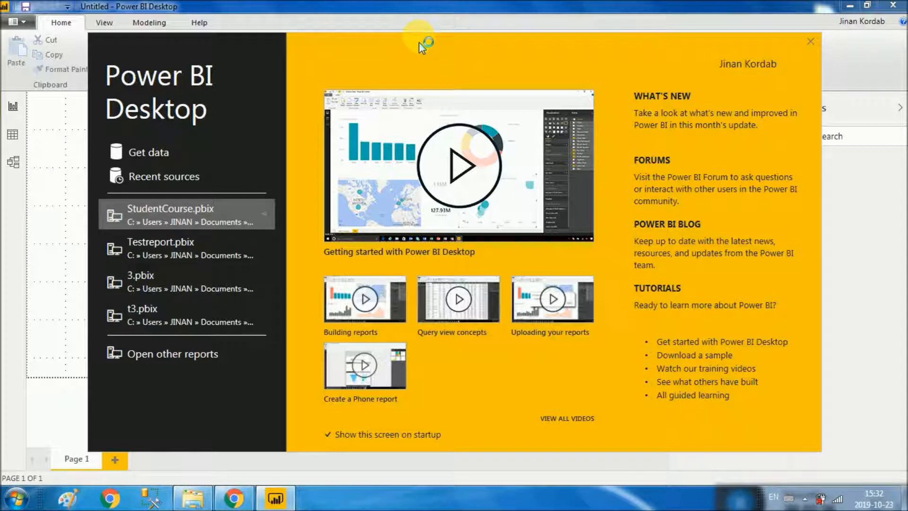
Step: Start a new data connection in Power BI Desktop using the SQL Server database connector
left_click(148, 152)
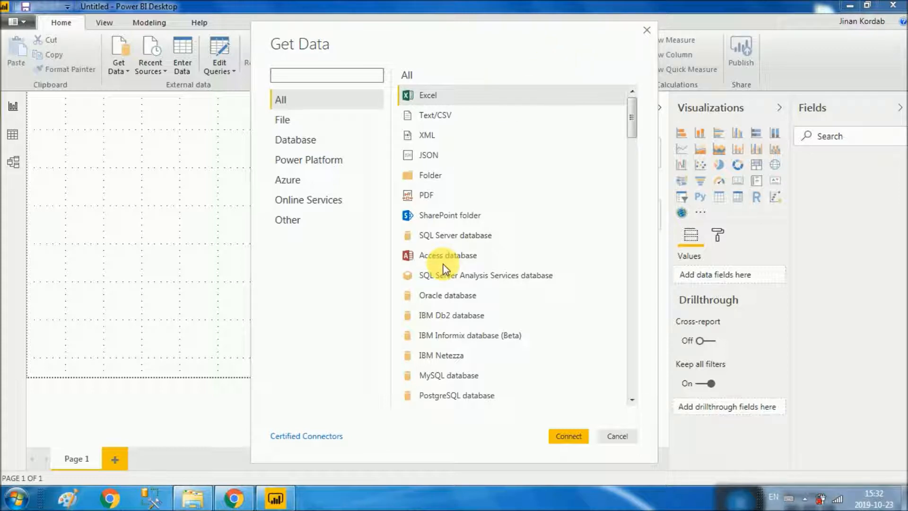
left_click(435, 238)
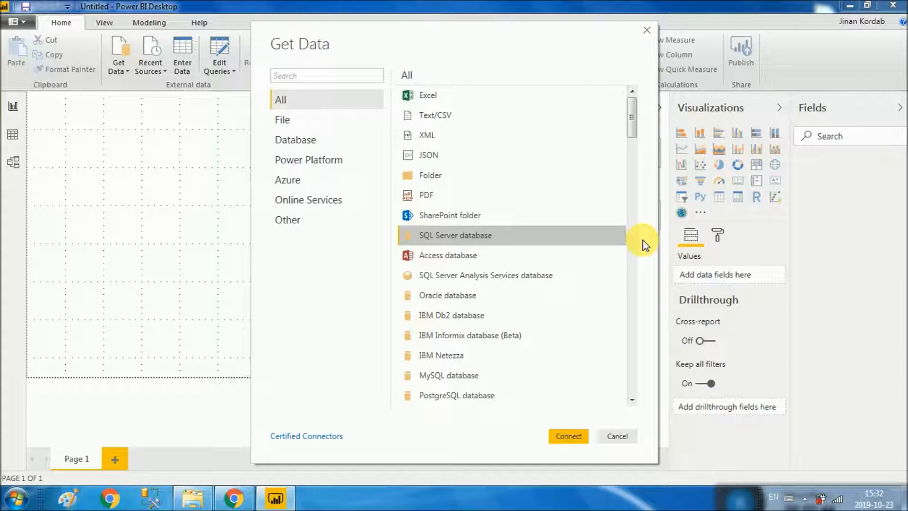
left_click(572, 438)
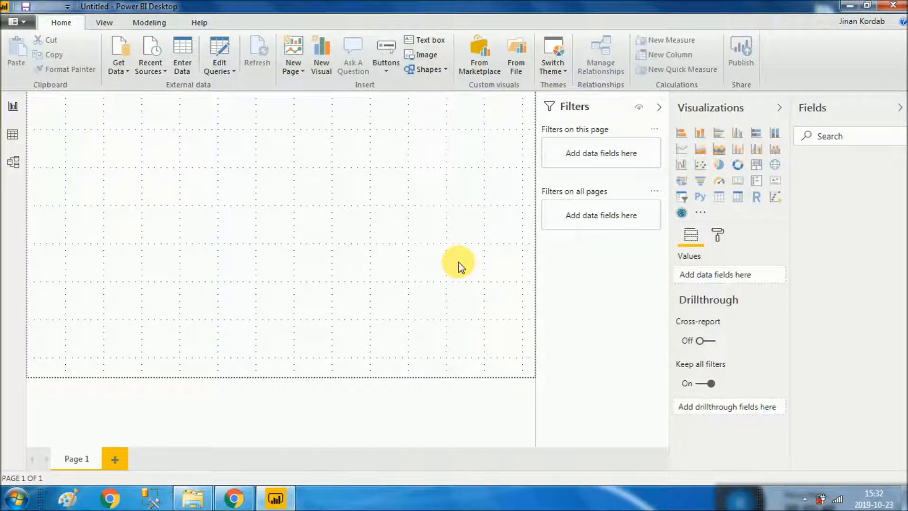
Step: Open the Logins text file in the desktop's POWERBI folder and copy the LOCALSQLINS server instance name
left_click(192, 498)
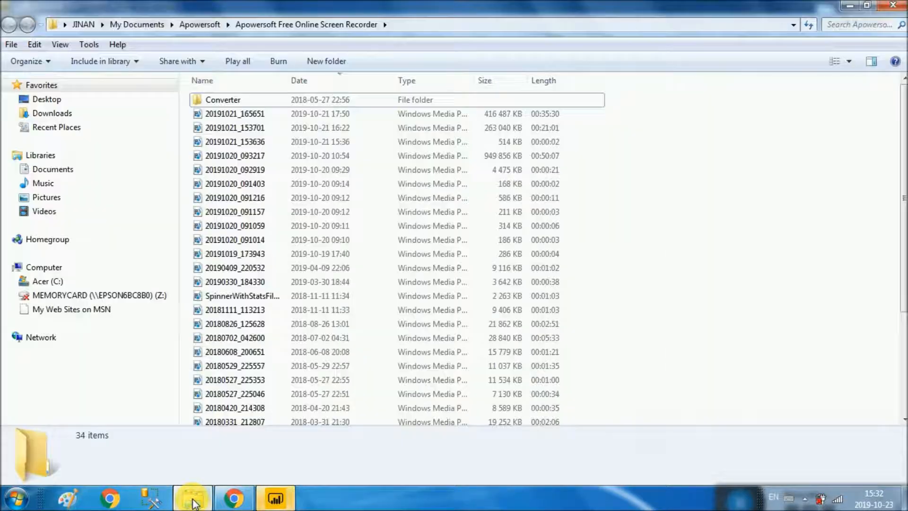
left_click(195, 500)
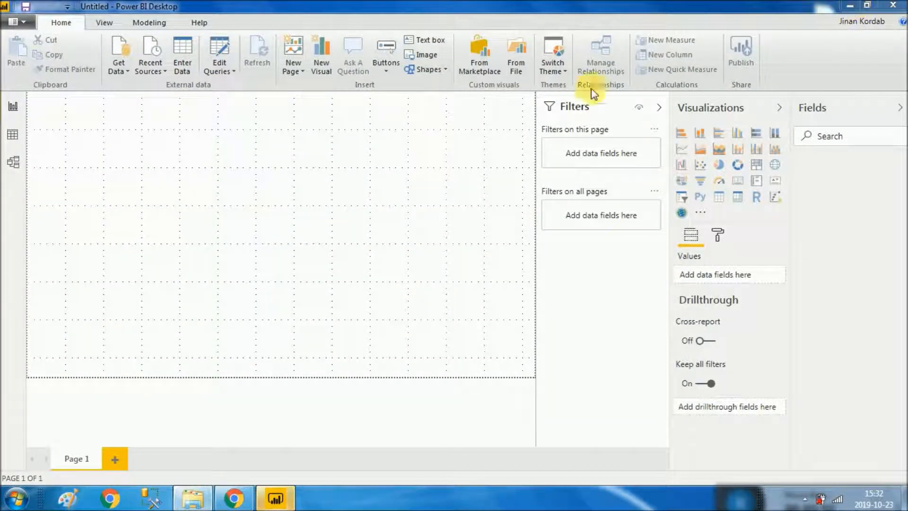
right_click(598, 496)
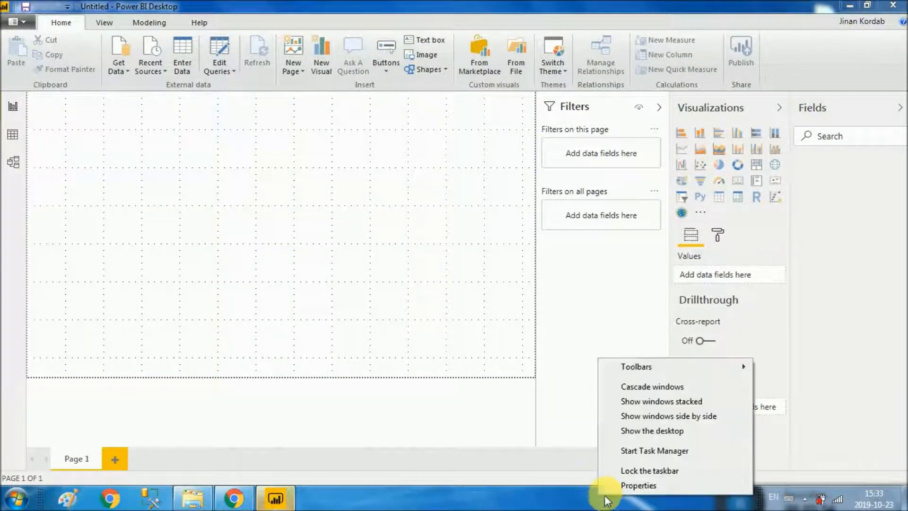
left_click(640, 431)
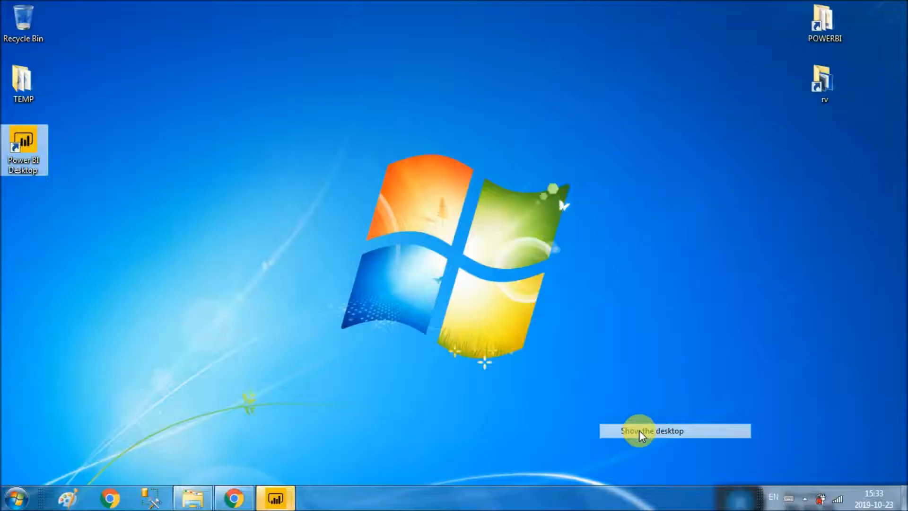
double_click(822, 33)
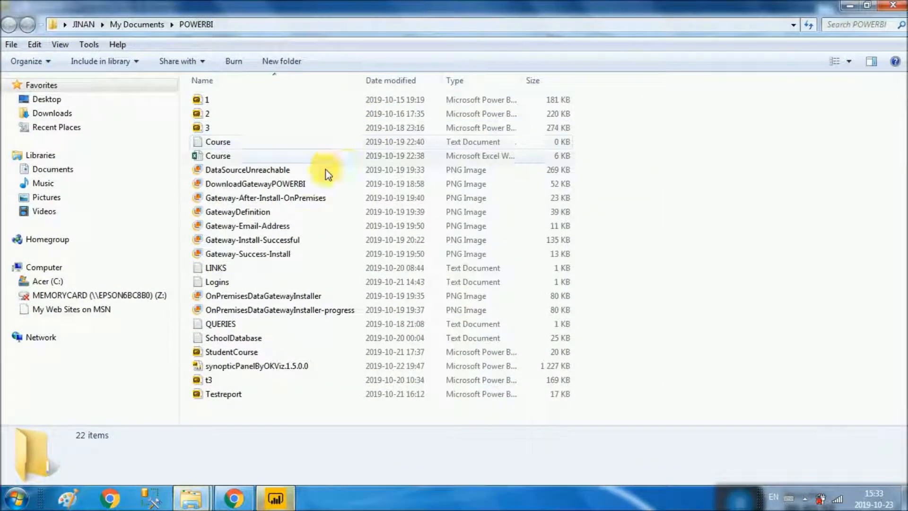
double_click(231, 284)
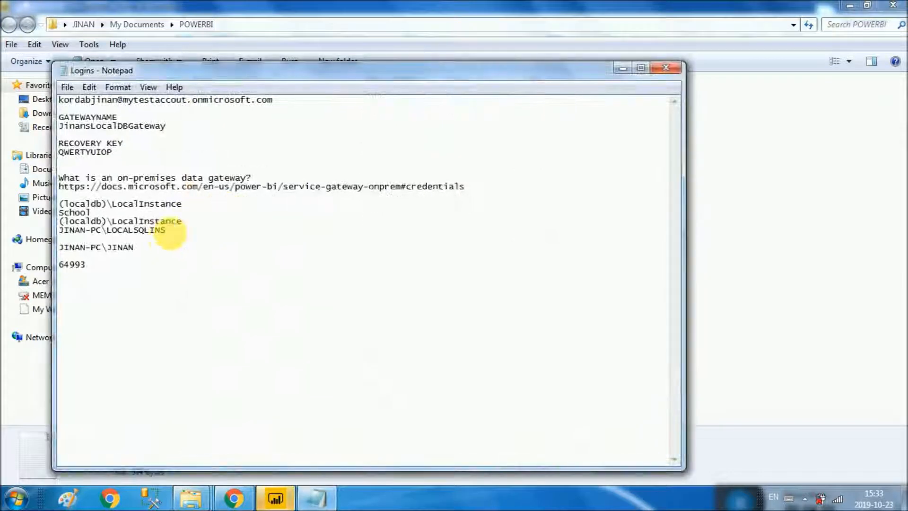
left_click_drag(183, 232, 61, 230)
right_click(61, 230)
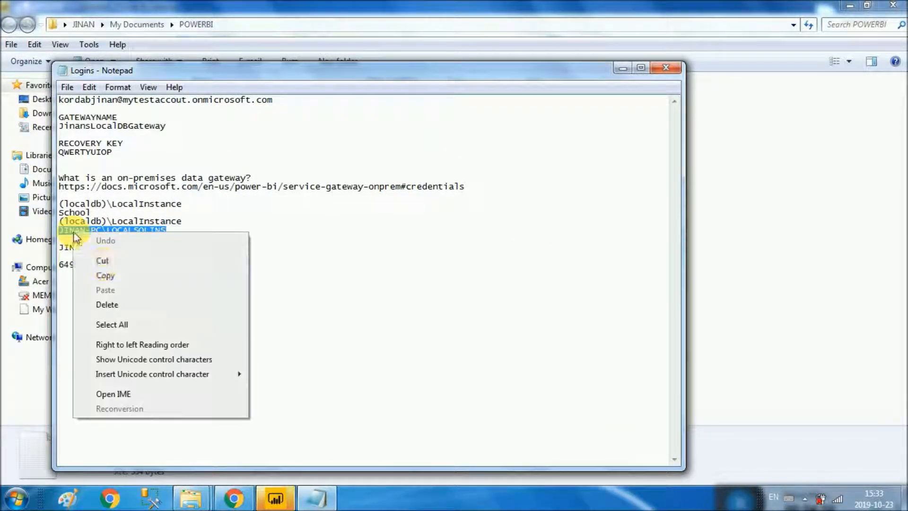
left_click(106, 274)
Step: Return to Power BI Desktop's SQL Server connection dialog, paste the copied instance name as the server and set the database to School
left_click(277, 499)
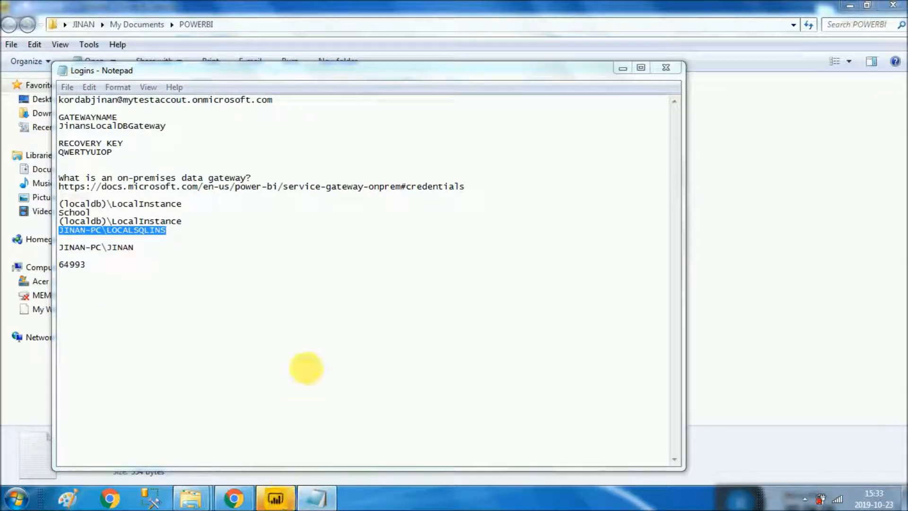
left_click(620, 71)
left_click(849, 7)
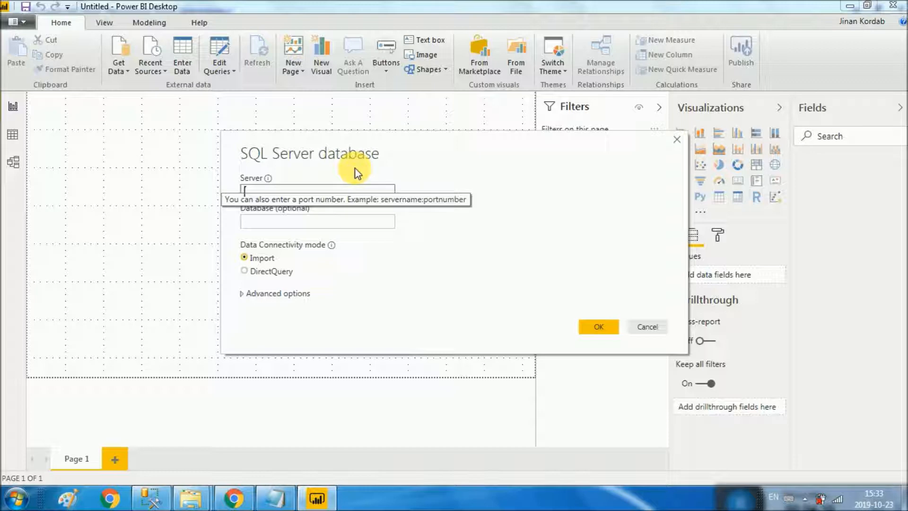
key("ctrl+v")
left_click(301, 222)
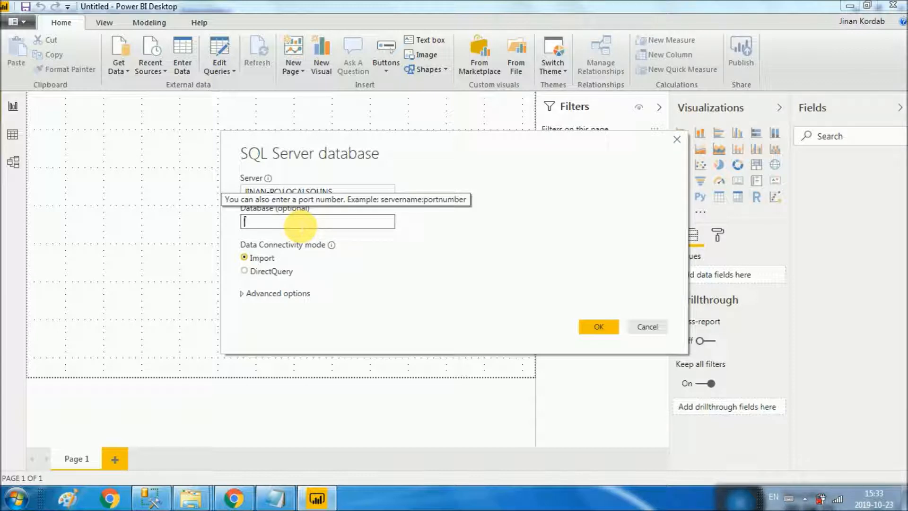
type("School")
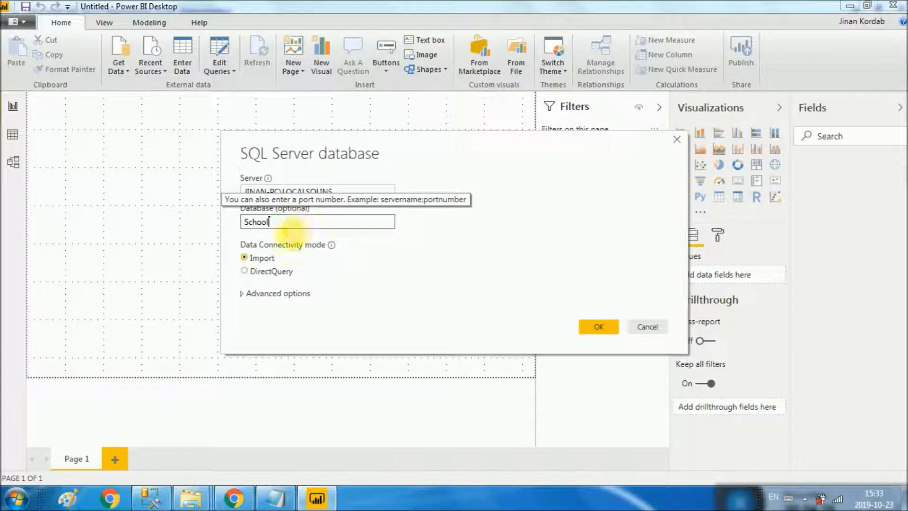
Step: Set the data connectivity mode to DirectQuery and expand the advanced options to reach the SQL statement
left_click(244, 271)
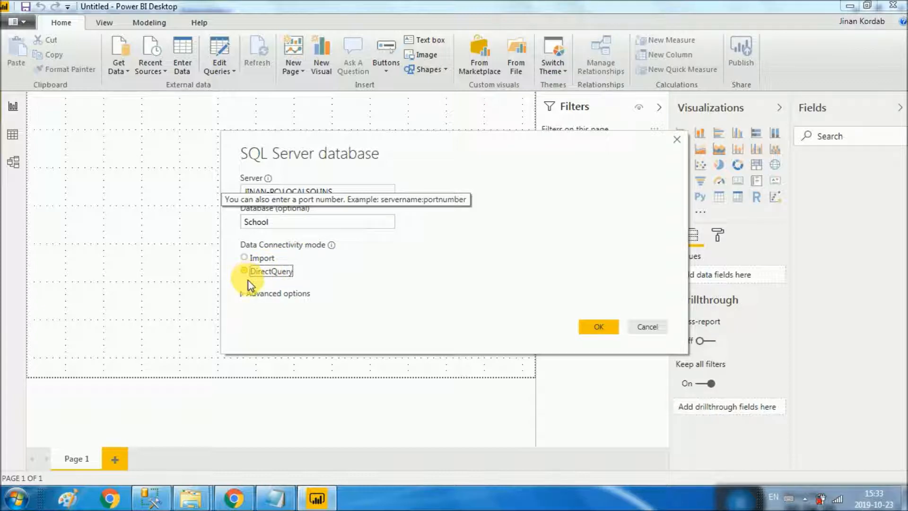
left_click(244, 294)
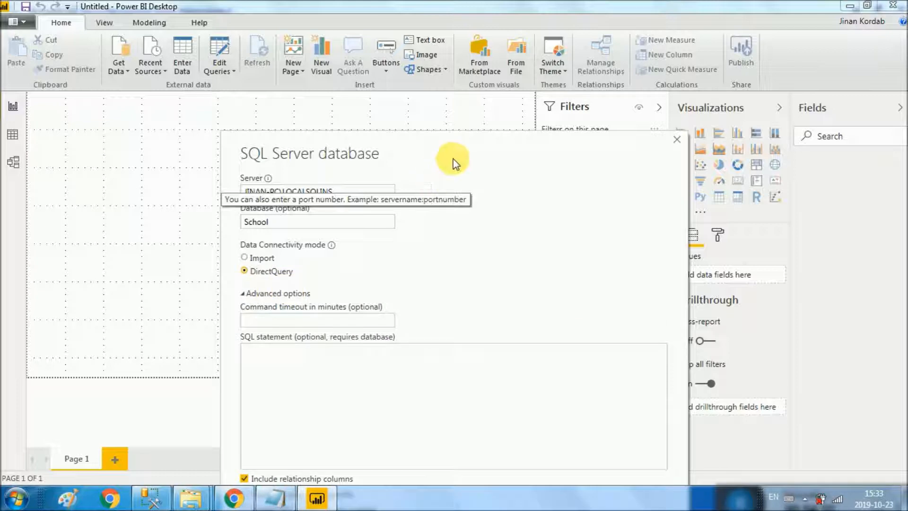
left_click_drag(404, 60, 410, 55)
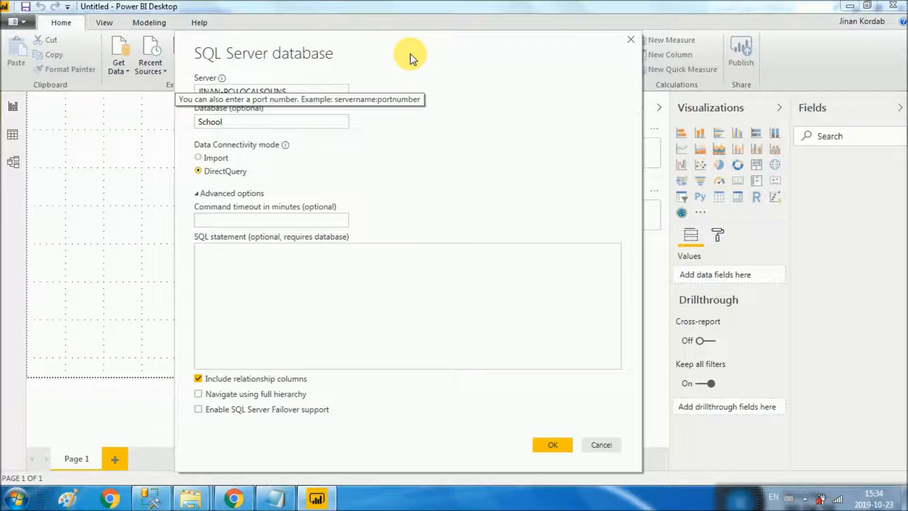
left_click(357, 291)
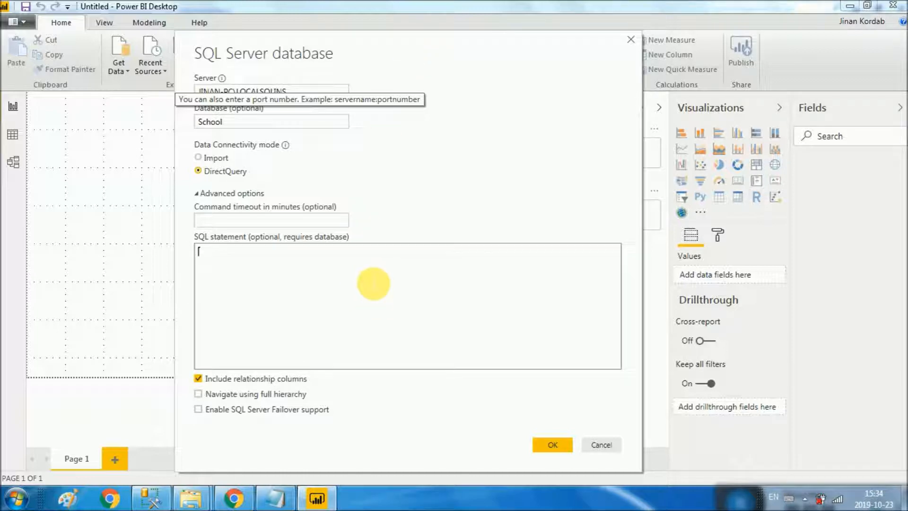
Step: Open the QUERIES text file in the POWERBI folder and copy the full Course Location select query
mouse_move(190, 499)
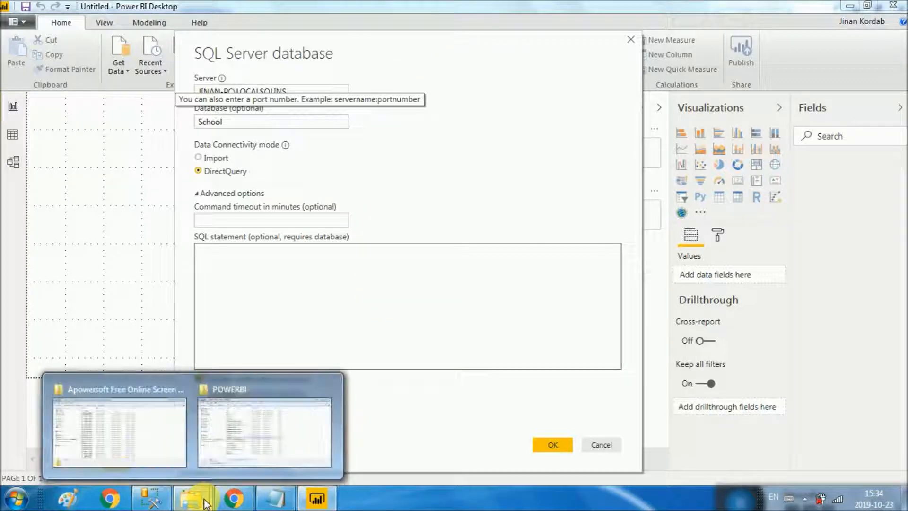
left_click(241, 447)
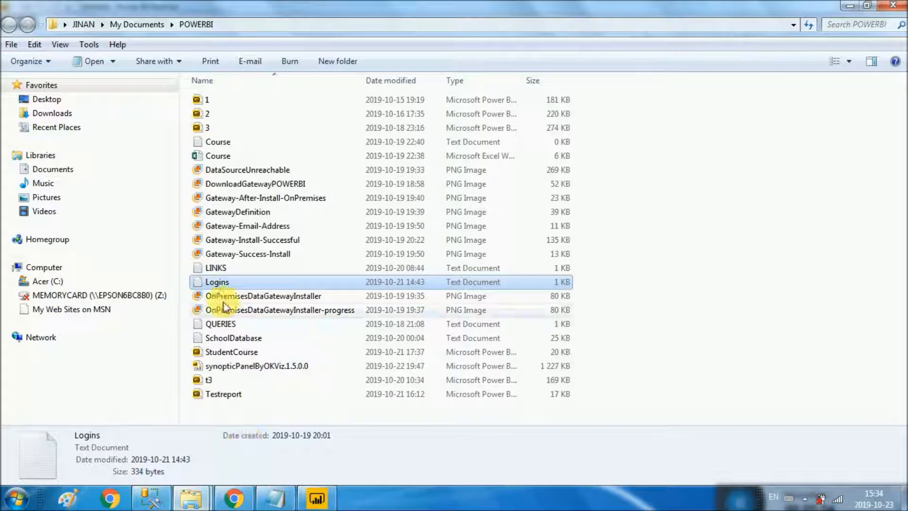
double_click(227, 323)
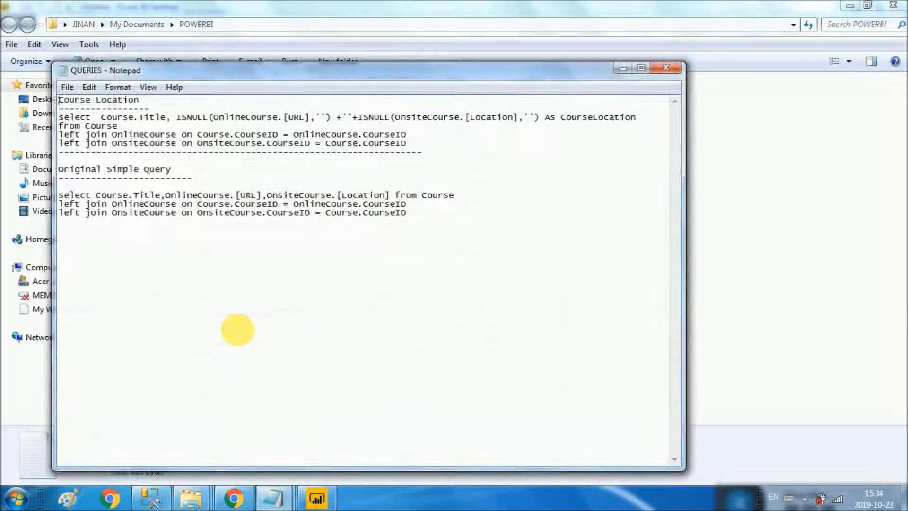
left_click_drag(408, 144, 64, 118)
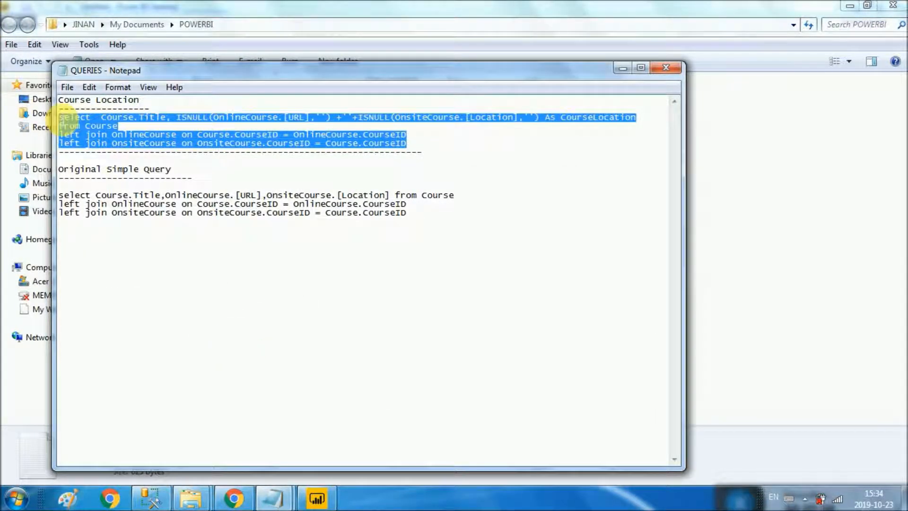
right_click(83, 128)
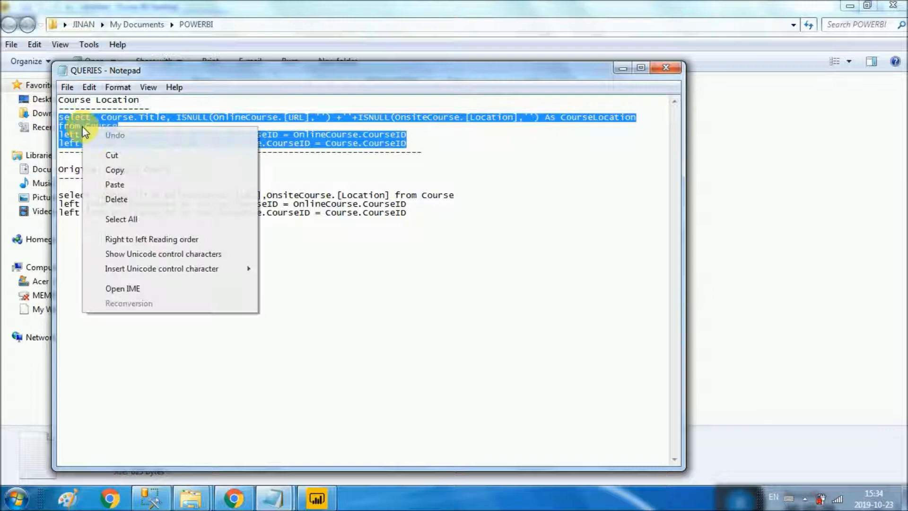
left_click(112, 169)
left_click(621, 66)
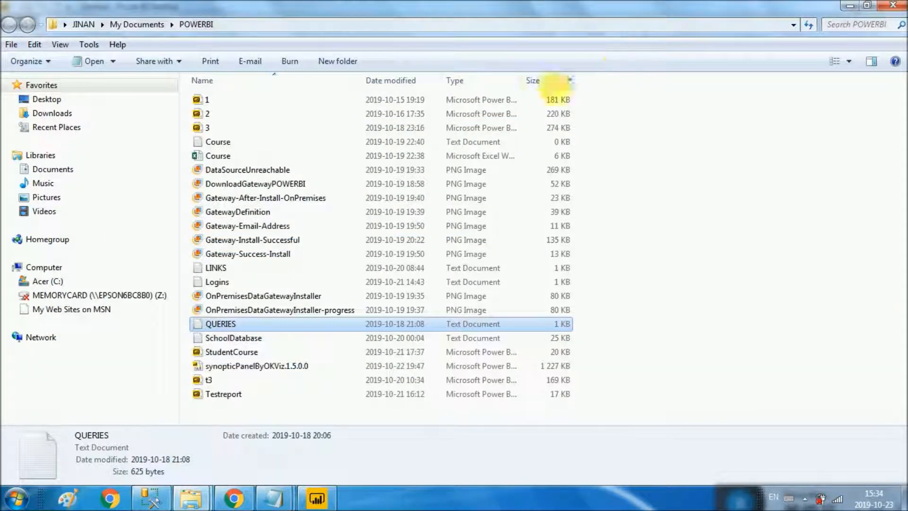
Step: Back in Power BI Desktop, paste the Course Location query as the SQL statement and submit the SQL Server connection
left_click(317, 499)
left_click(374, 291)
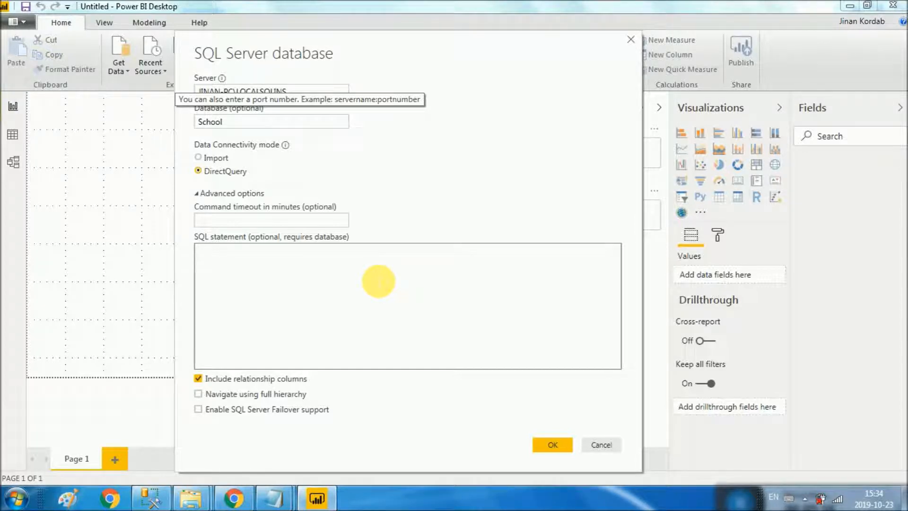
right_click(373, 277)
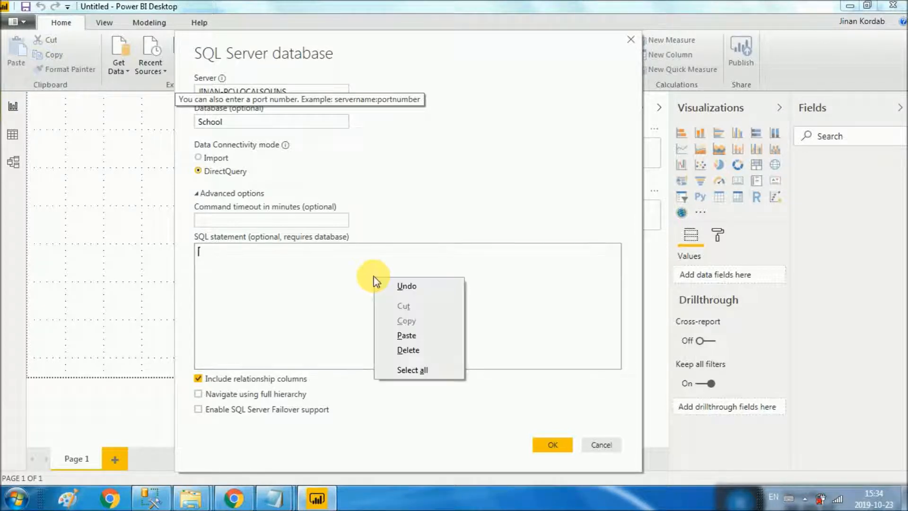
left_click(350, 283)
key("ctrl+v")
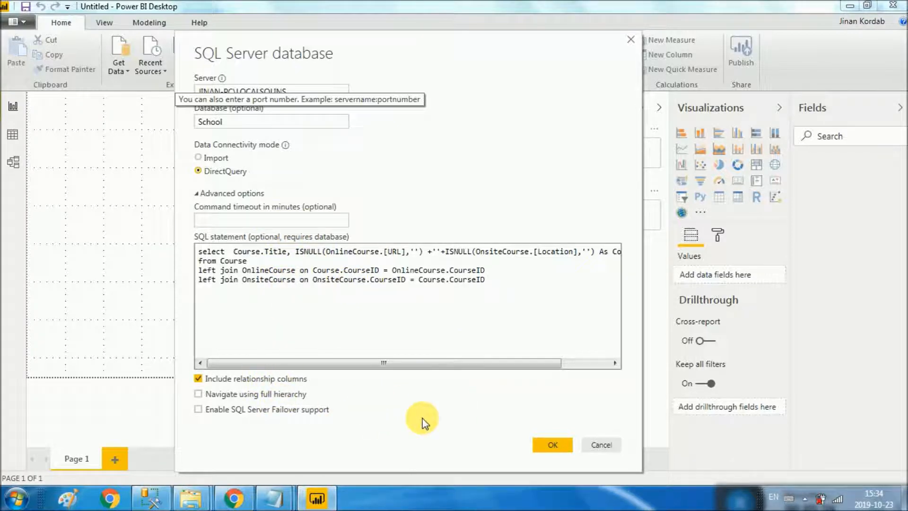
left_click(552, 445)
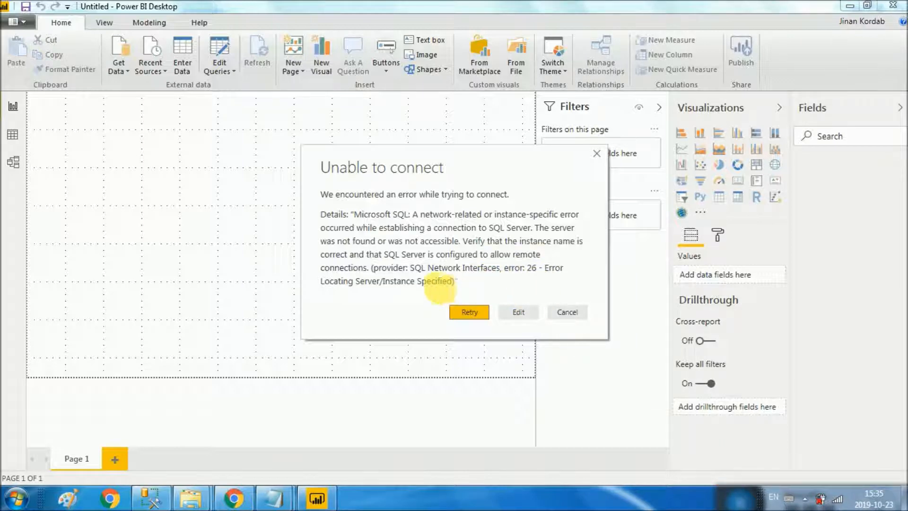
Step: Choose to edit the connection, switch to SQL Server Management Studio and connect to the prefilled Database Engine server with Windows Authentication
left_click(522, 318)
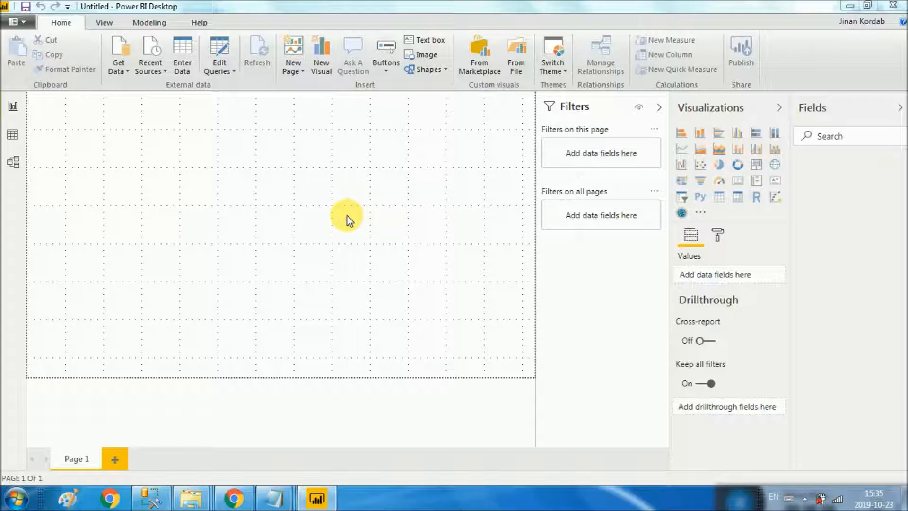
left_click(160, 494)
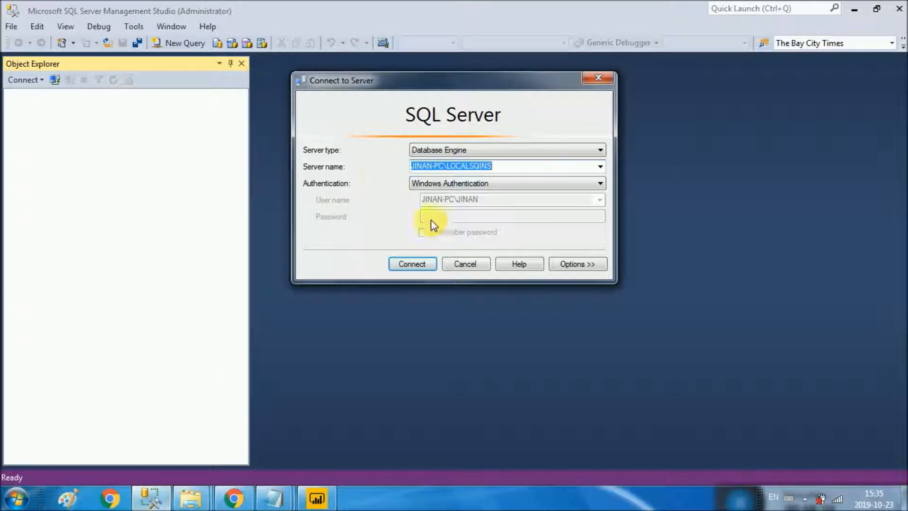
left_click(410, 264)
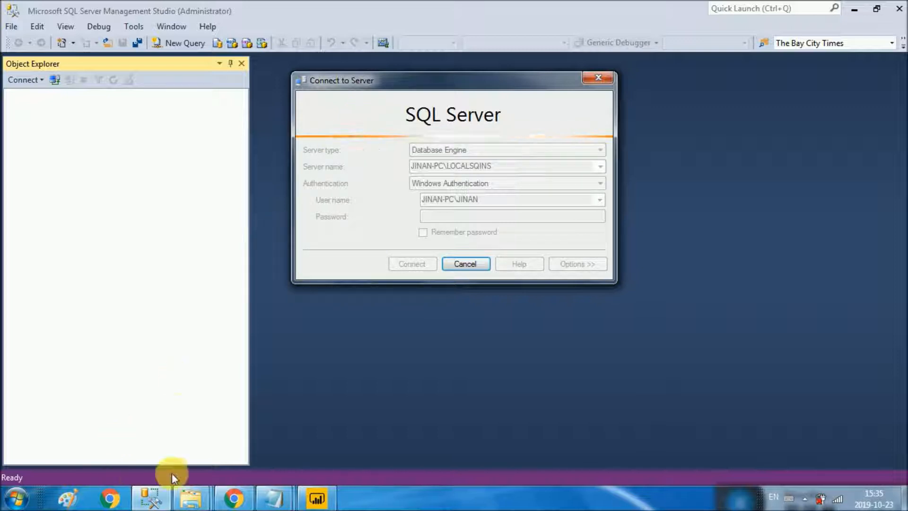
Step: Switch to Chrome, replace the open page with powerbi.com and sign in to the Power BI service
left_click(234, 500)
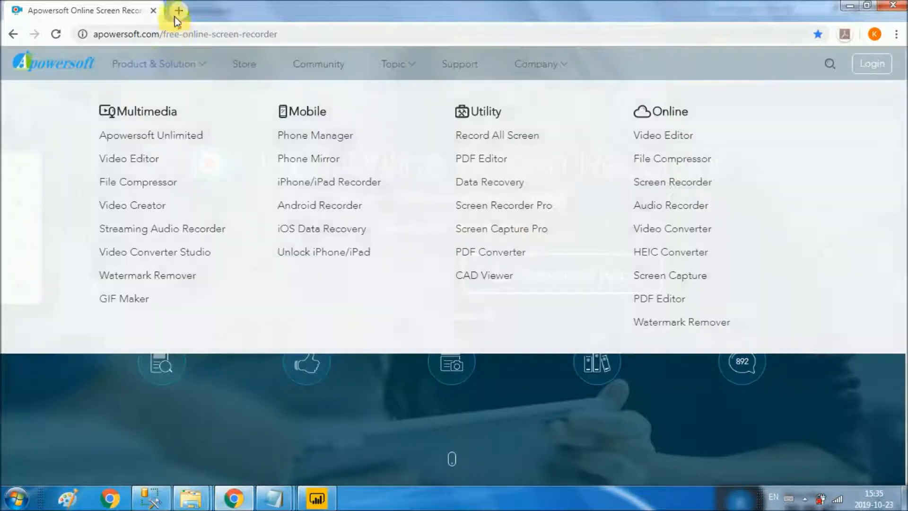
left_click(176, 10)
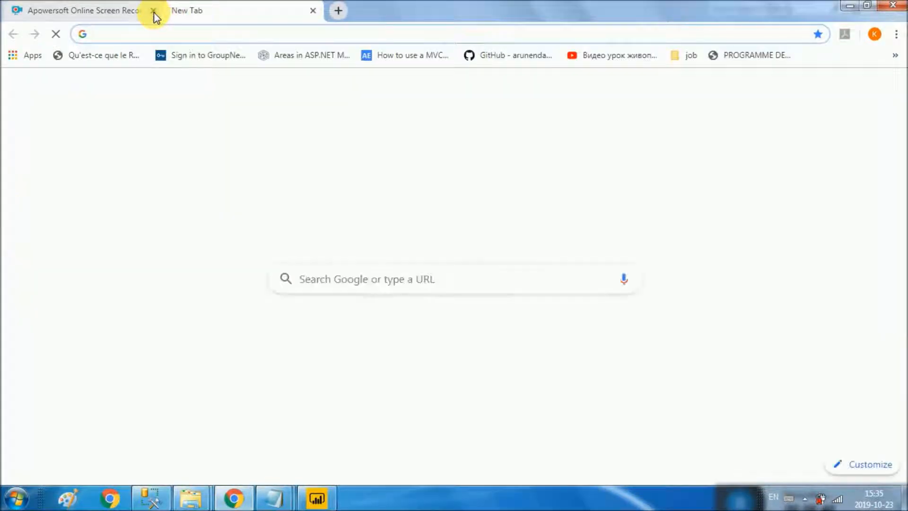
left_click(153, 10)
type("powerbi.com")
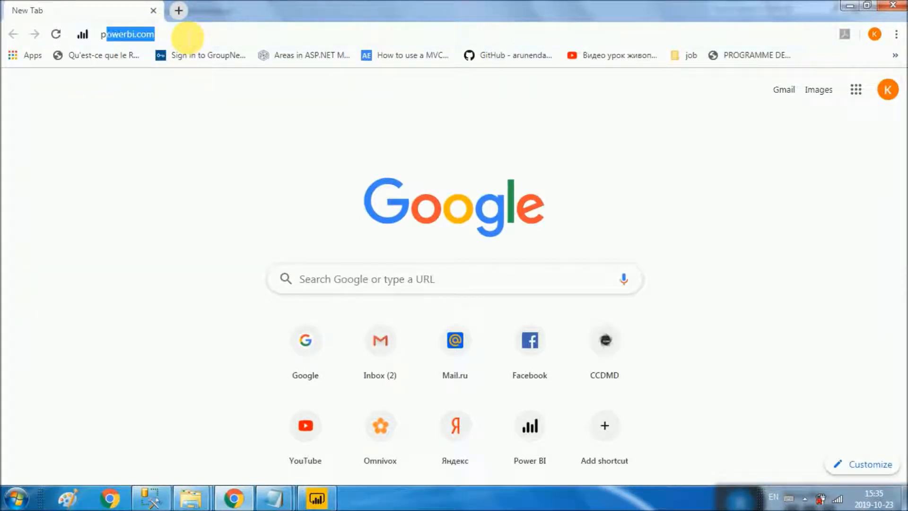
key("Return")
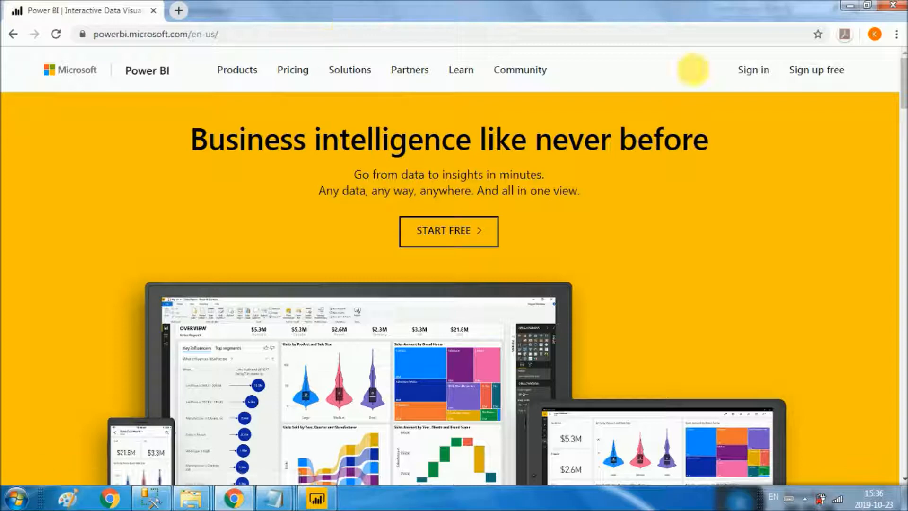
left_click(756, 71)
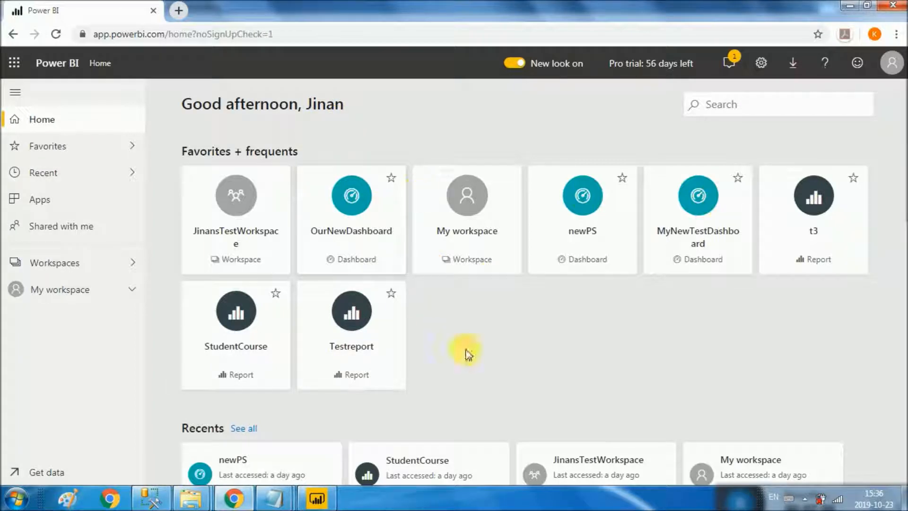
Step: Expand the list of workspaces in the Power BI service and open the test workspace
scroll(442, 298, "down", 3)
scroll(442, 297, "up", 3)
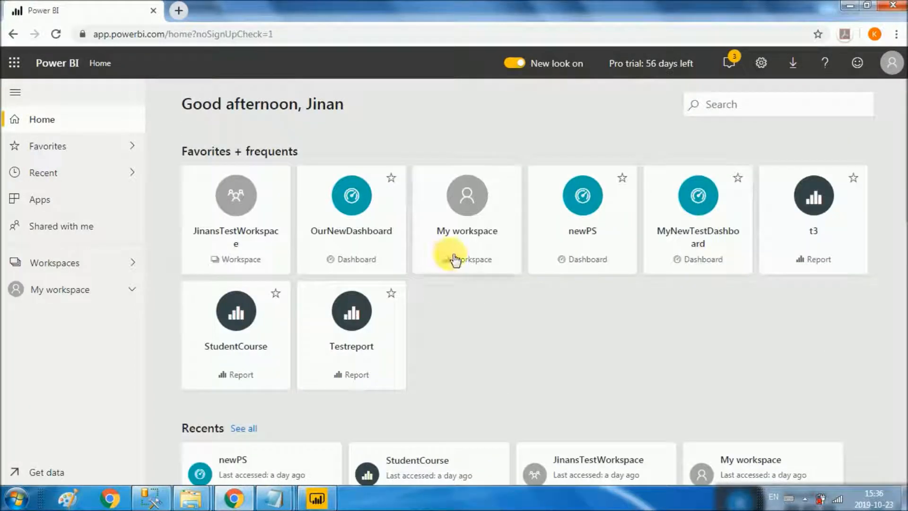
left_click(132, 290)
left_click(131, 263)
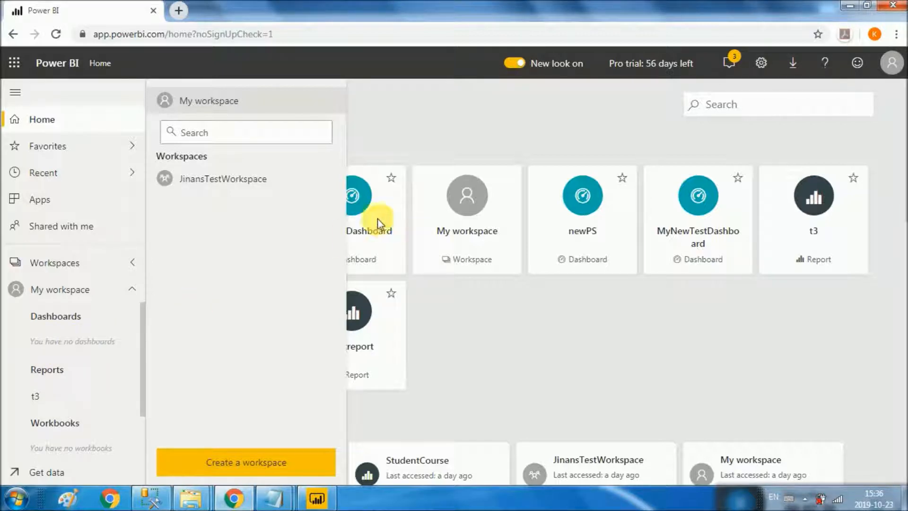
left_click(229, 188)
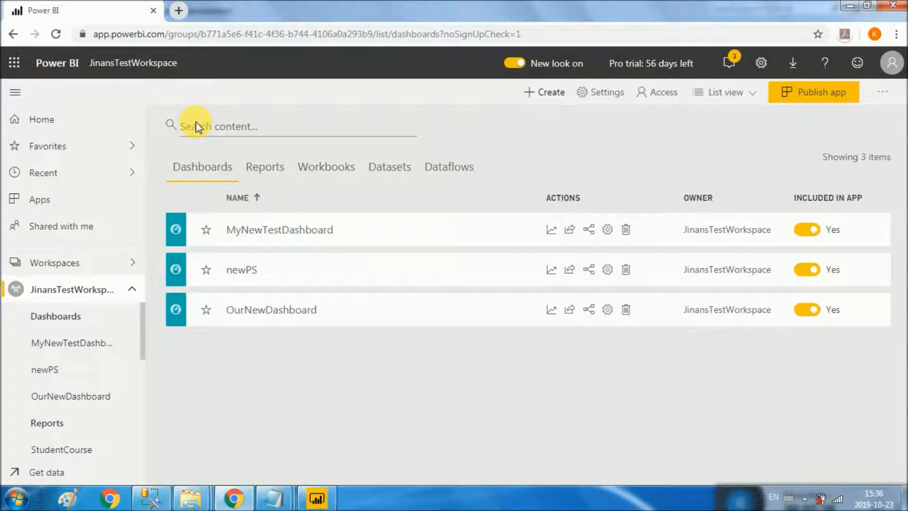
Step: Review the test workspace's reports, workbooks, datasets and dataflows, and return to its dashboards
left_click(267, 169)
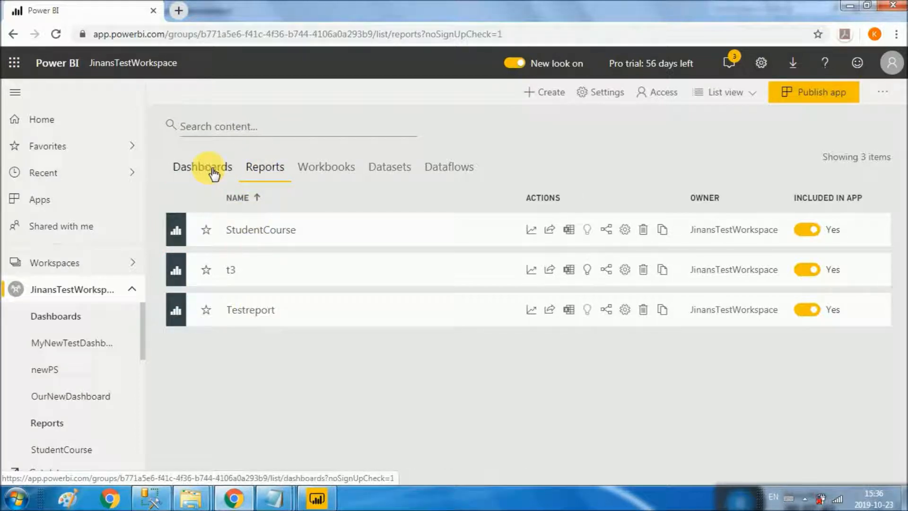
left_click(339, 174)
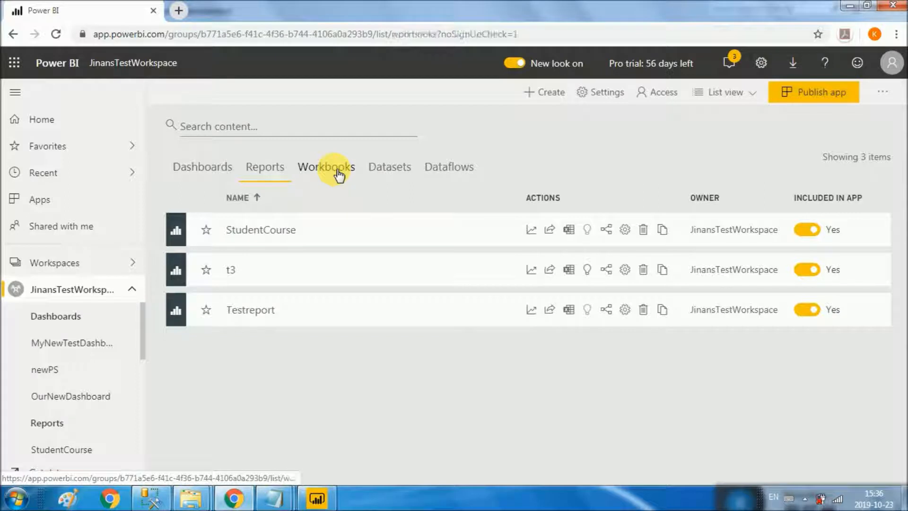
left_click(395, 175)
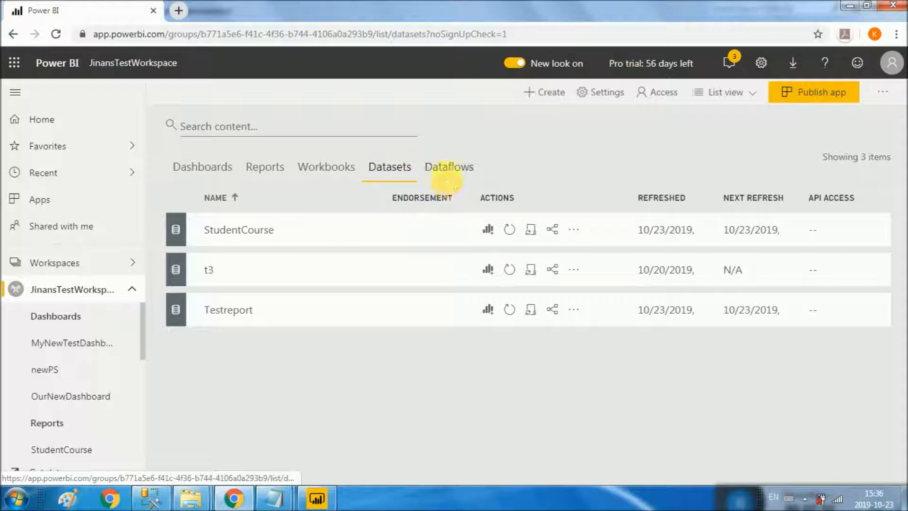
left_click(451, 180)
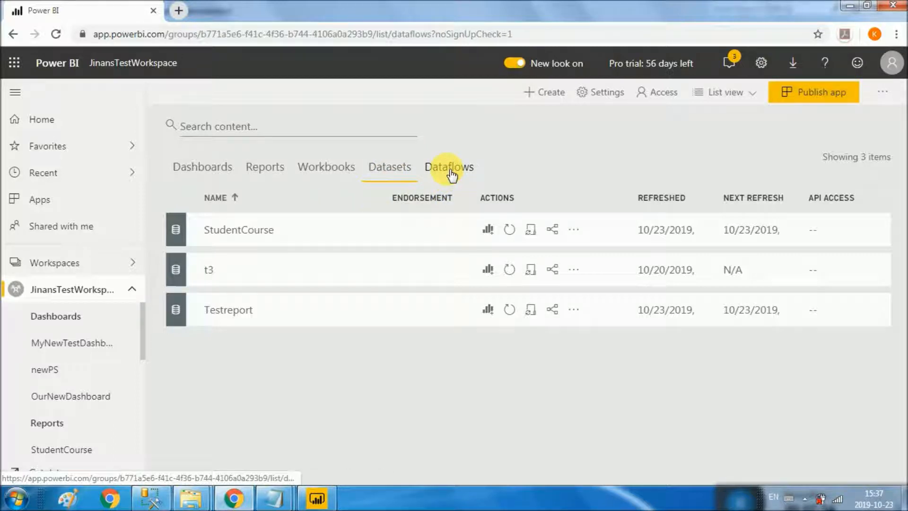
left_click(212, 171)
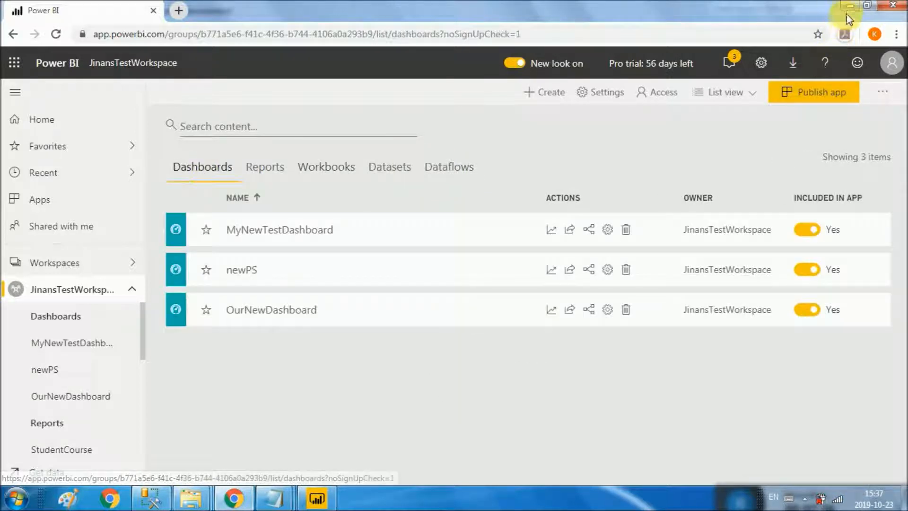
Step: Return to SQL Server Management Studio, expand the School database and open a new query against it
left_click(849, 5)
left_click(25, 107)
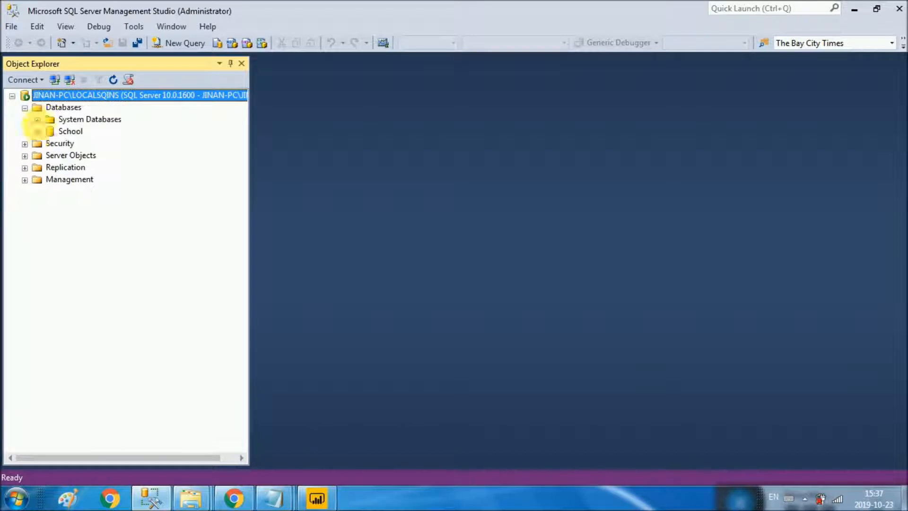
left_click(37, 132)
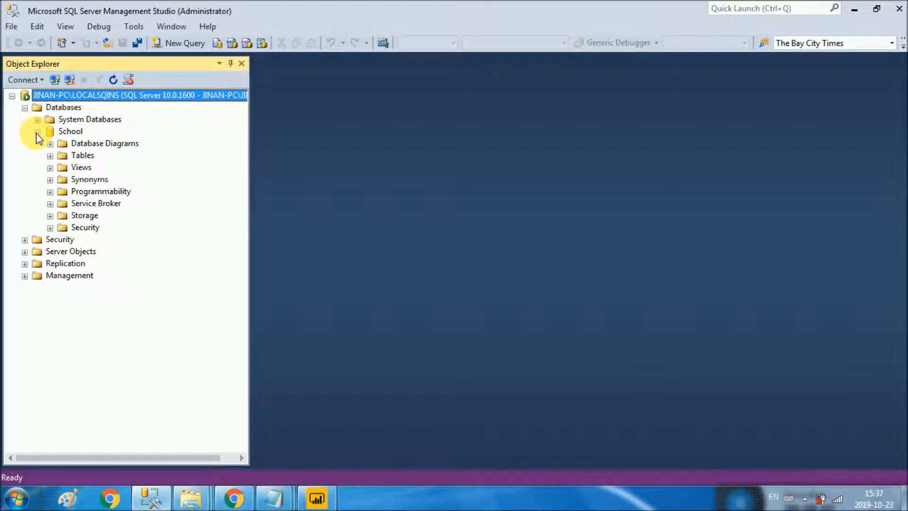
left_click(71, 131)
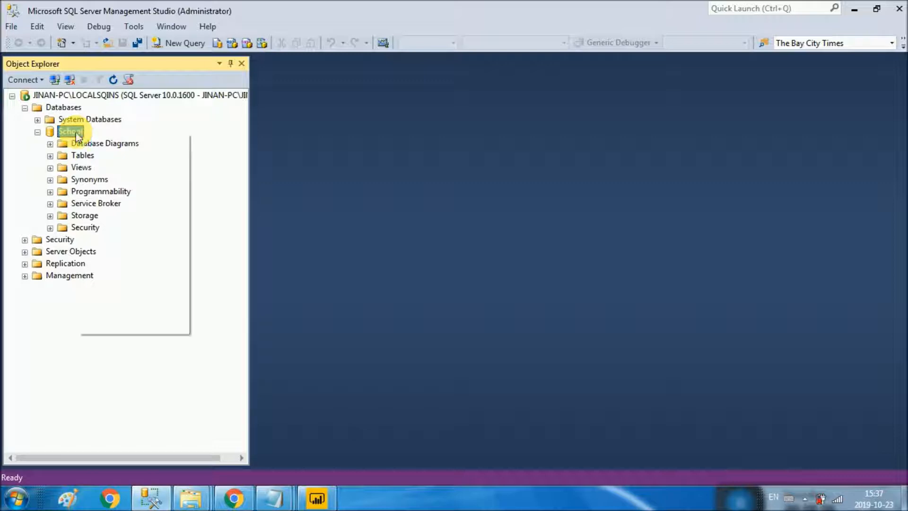
left_click(106, 157)
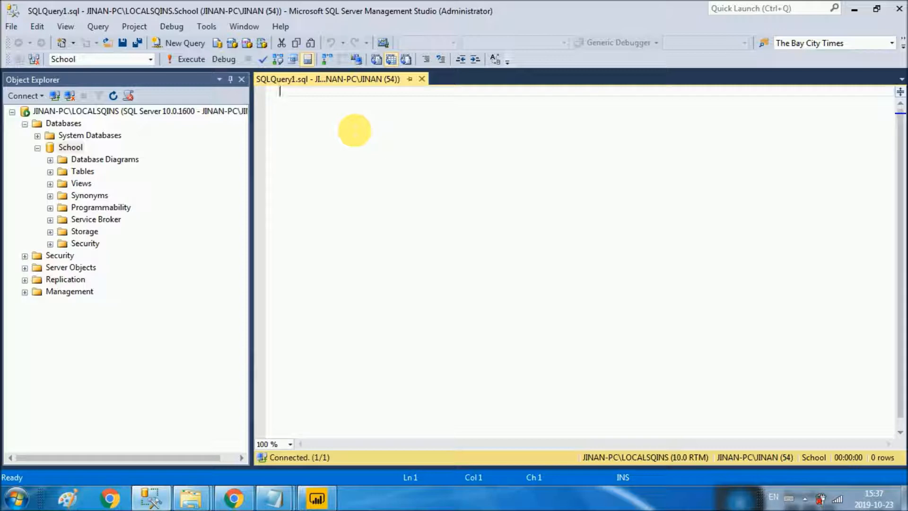
type("select ")
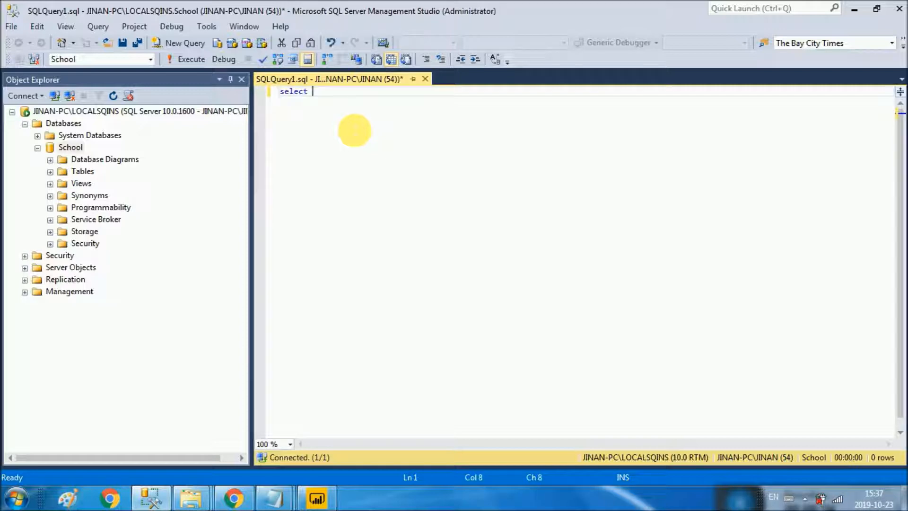
type("@@servername")
key("Return")
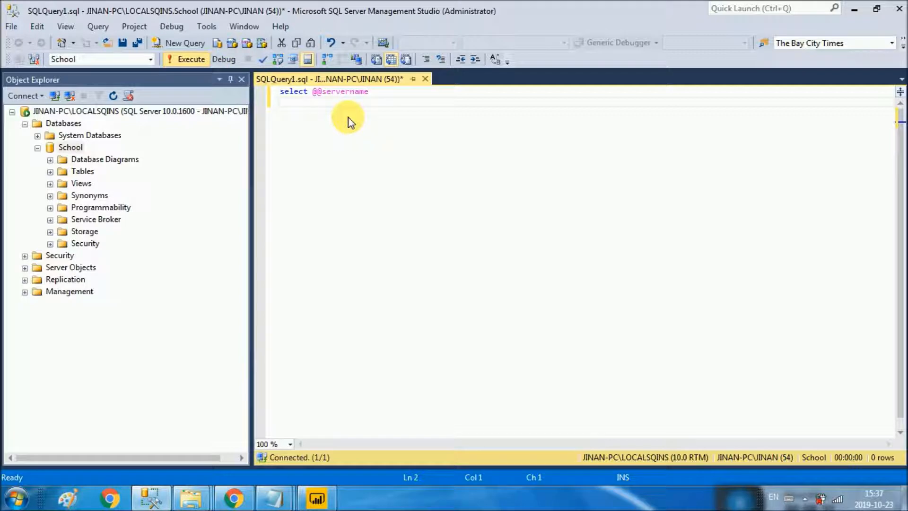
key("F5")
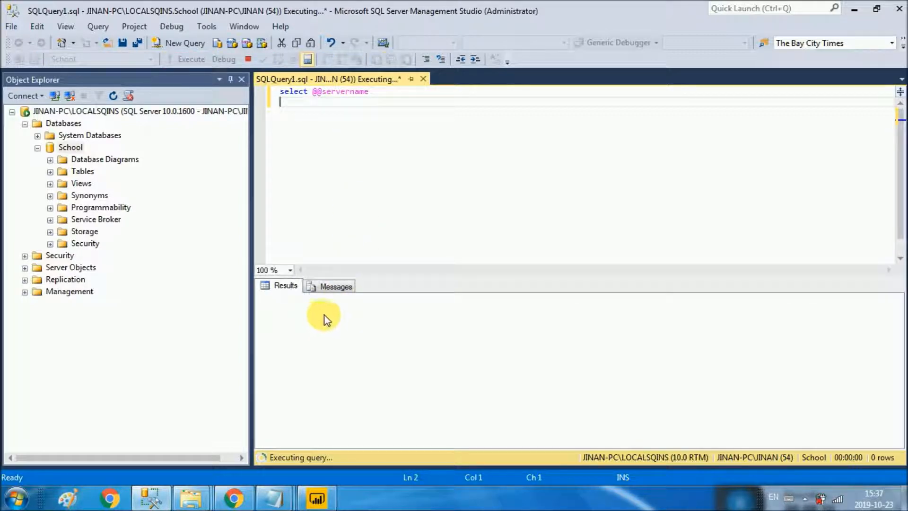
left_click(325, 312)
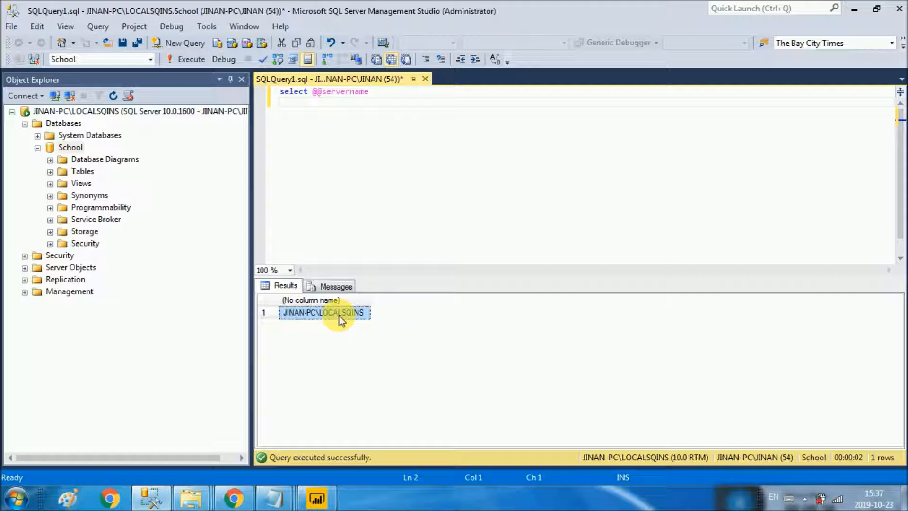
right_click(341, 319)
left_click(351, 320)
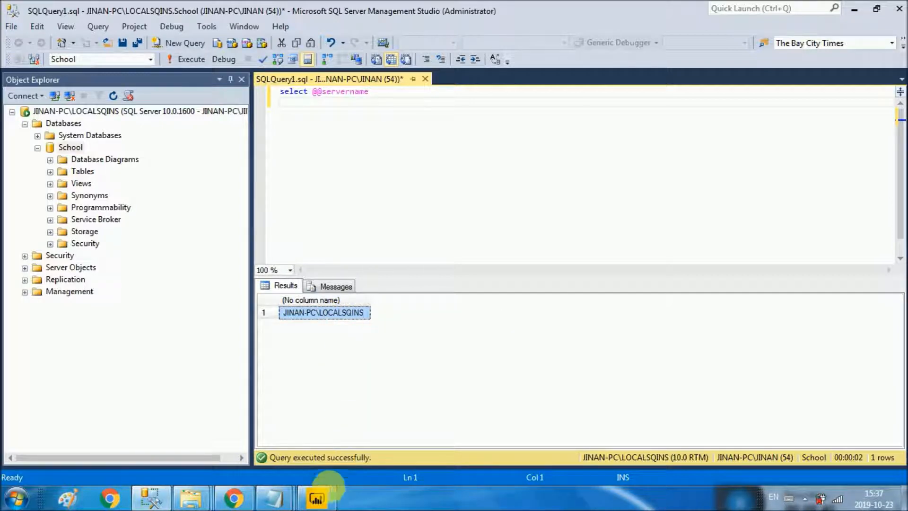
Step: Back in Power BI Desktop, replace the SQL Server connection's server with the copied name and submit the connection
left_click(317, 497)
left_click(334, 83)
left_click_drag(334, 83, 209, 78)
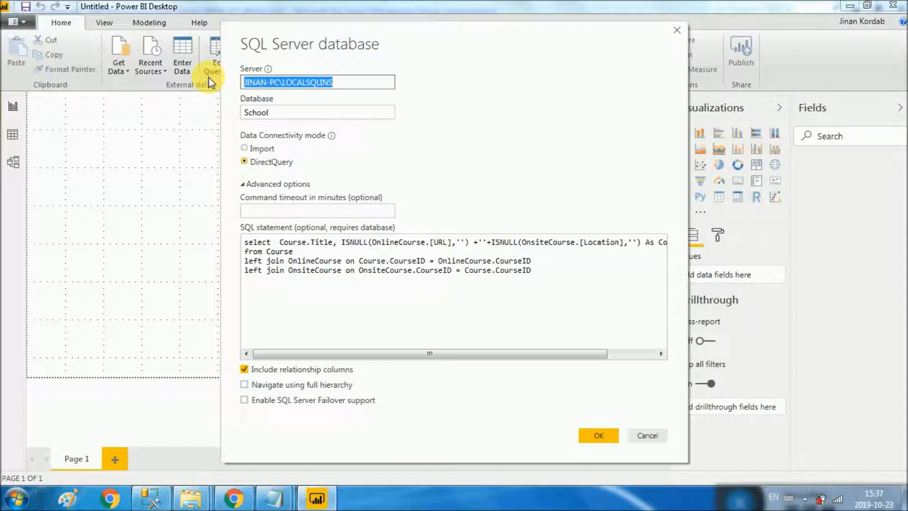
key("ctrl+v")
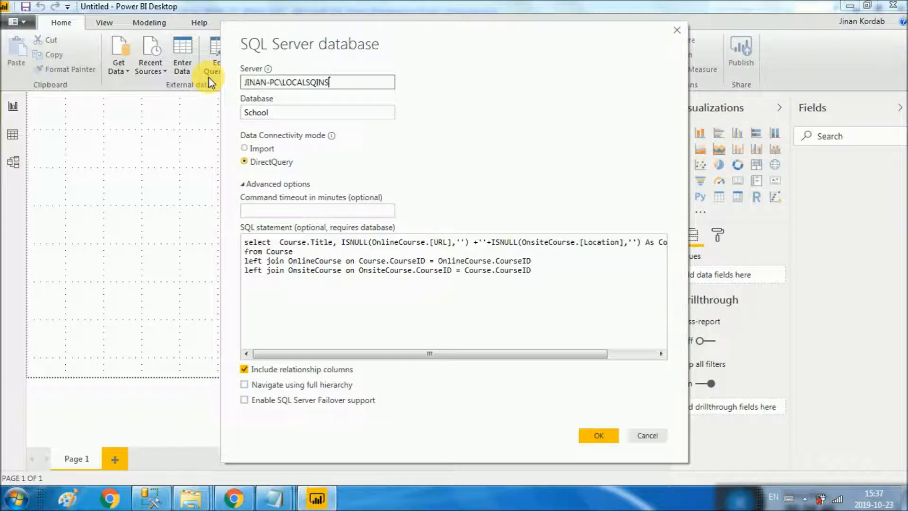
left_click(467, 108)
left_click(598, 434)
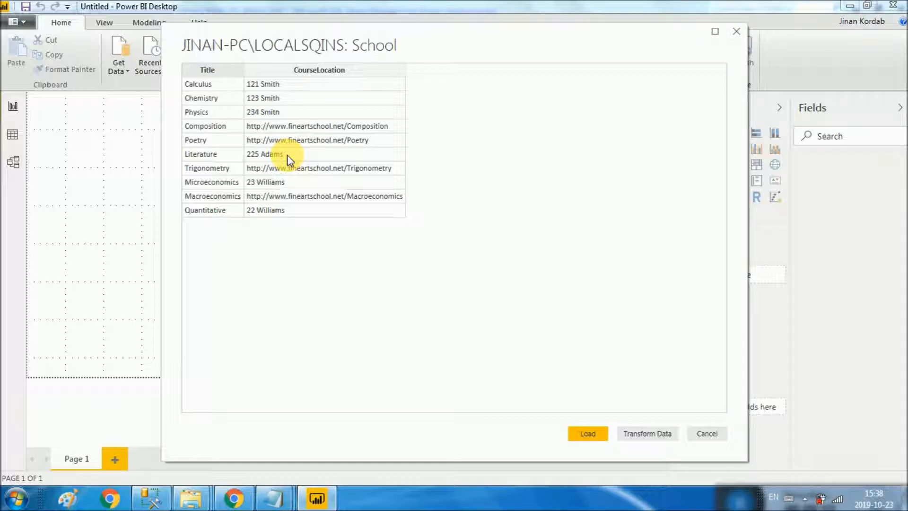
Step: Switch to SQL Server Management Studio and look up the OnsiteCourse and OnlineCourse tables in the School database
left_click(150, 498)
left_click(50, 159)
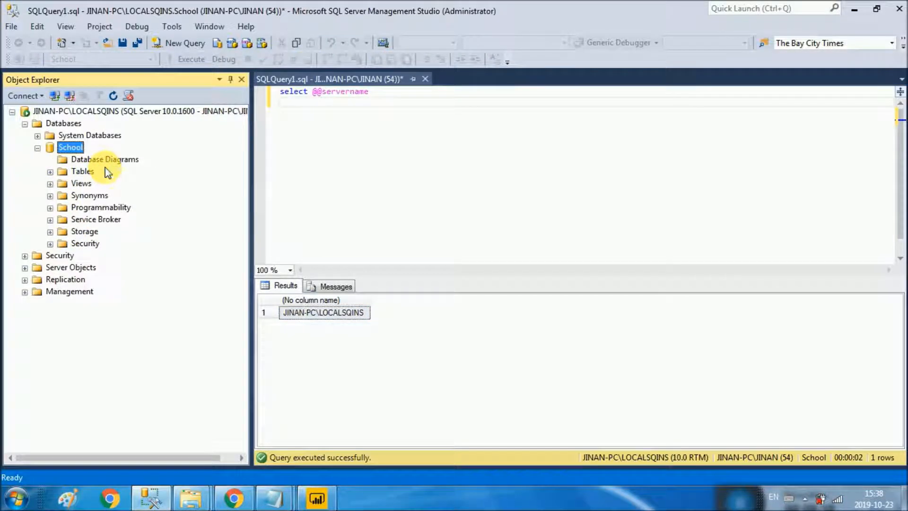
left_click(50, 172)
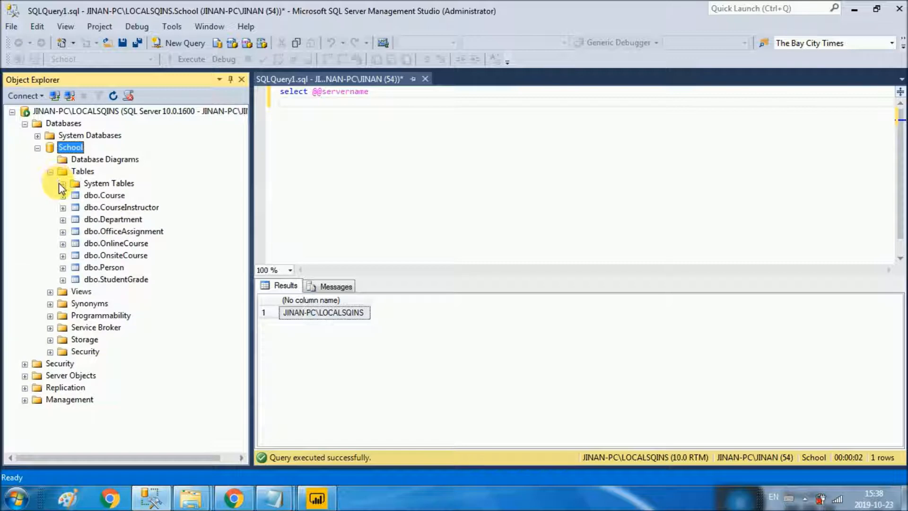
left_click(121, 255)
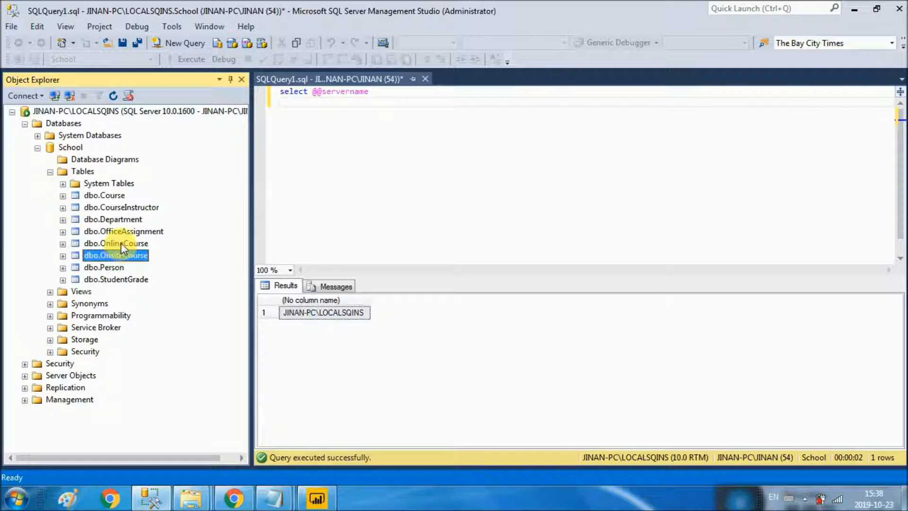
left_click(121, 243)
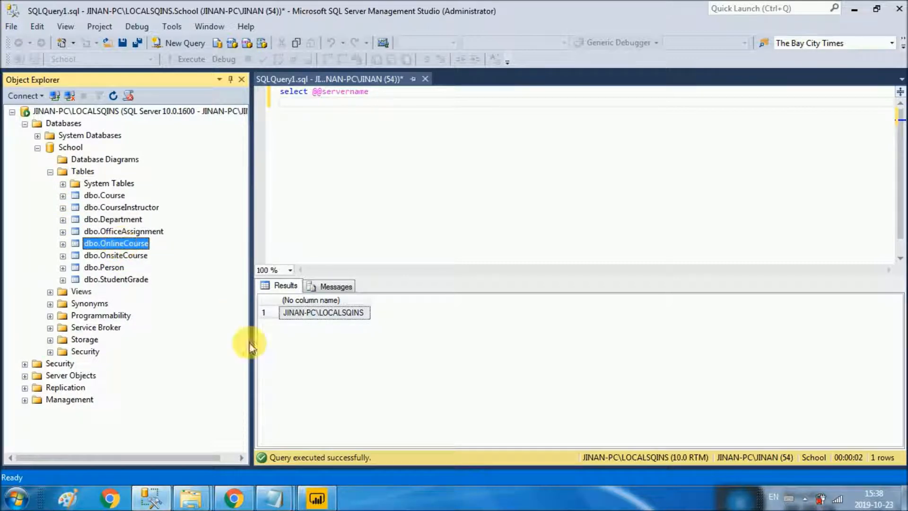
Step: Return to Power BI Desktop and load the previewed course titles and locations from the School database
left_click(317, 498)
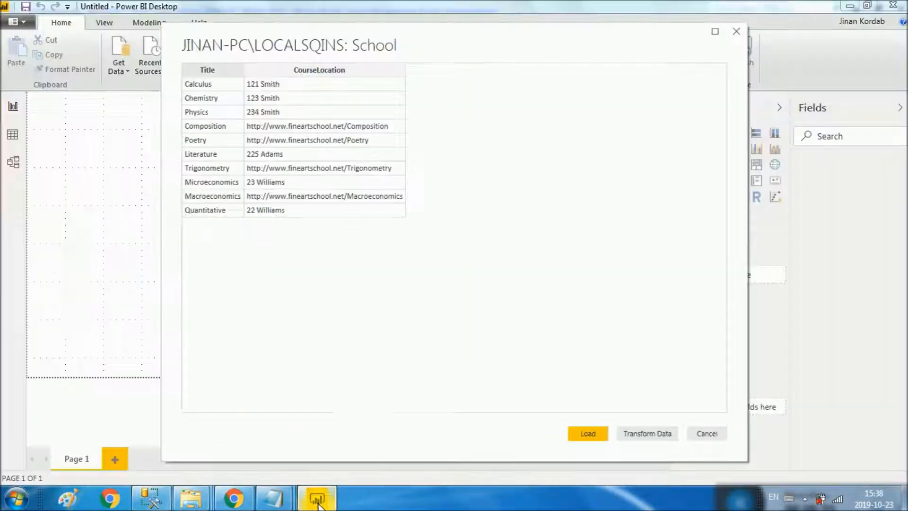
left_click(598, 439)
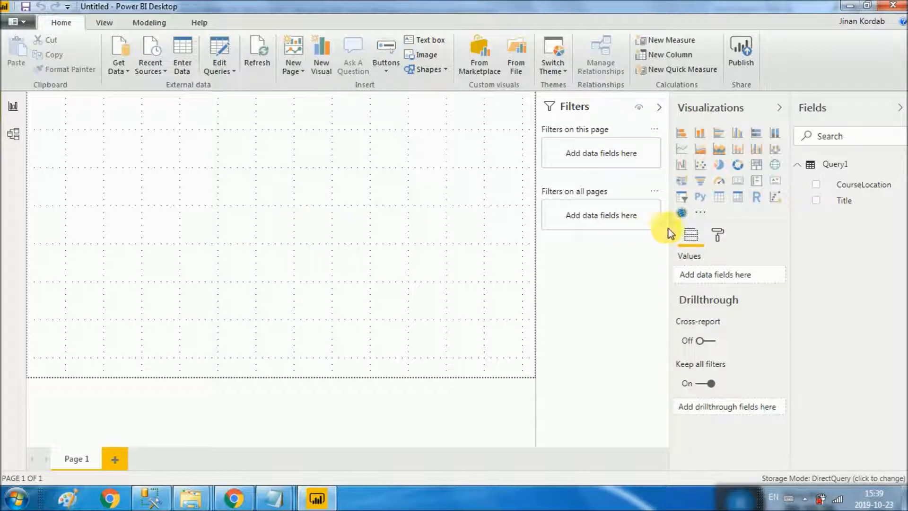
Step: Add a slicer for the CourseLocation field to the report page, trying it as a card before restoring the slicer
left_click(683, 197)
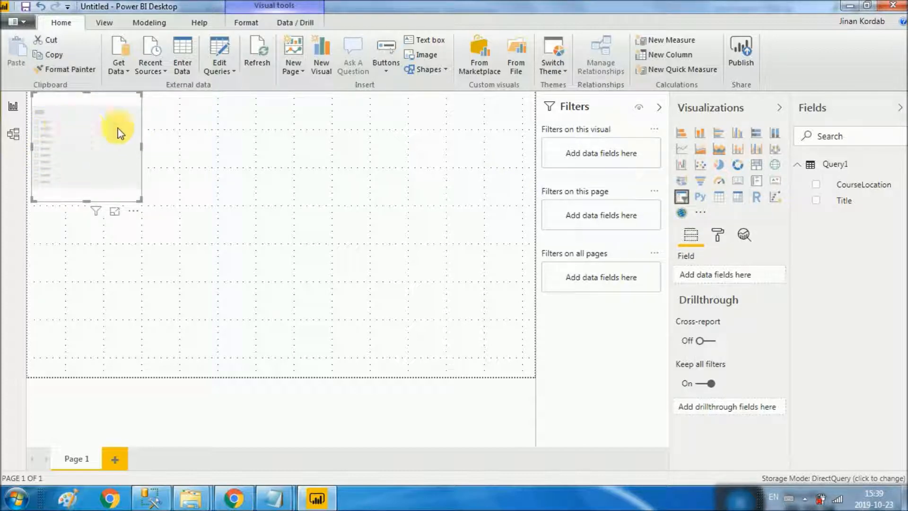
left_click_drag(845, 185, 91, 154)
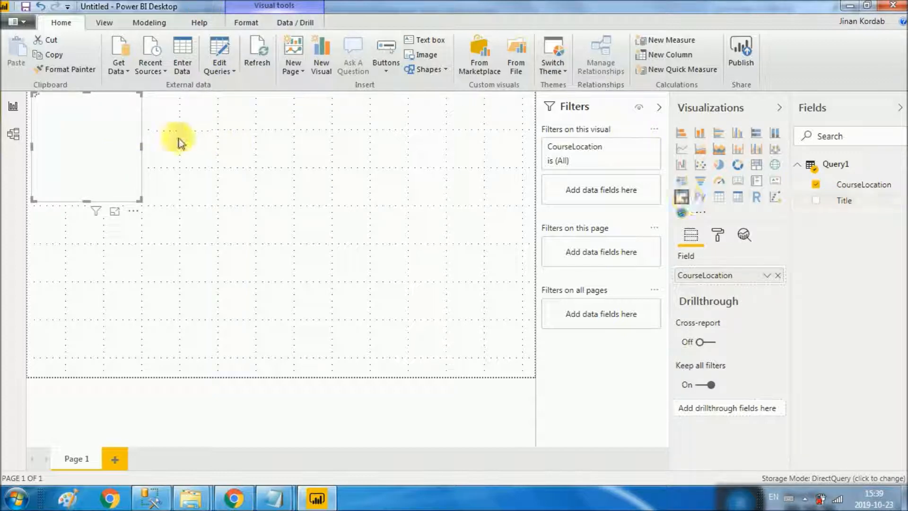
left_click(740, 183)
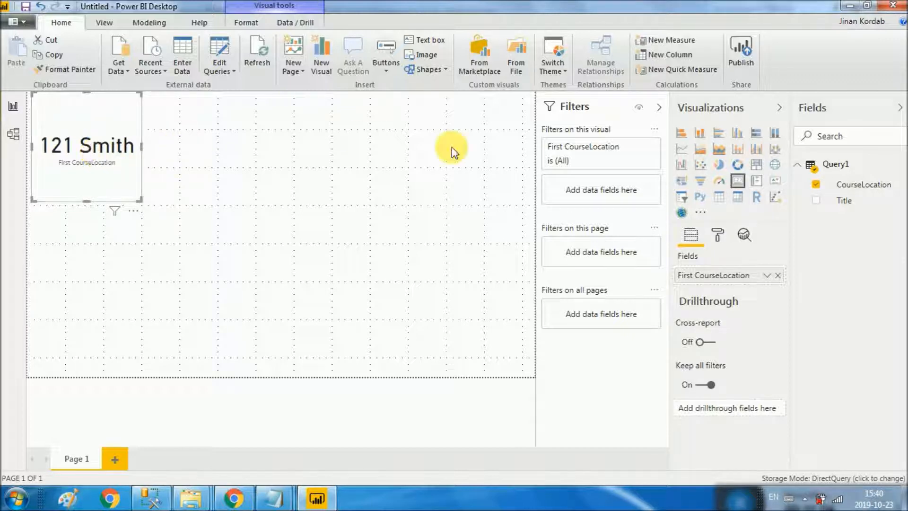
left_click(685, 199)
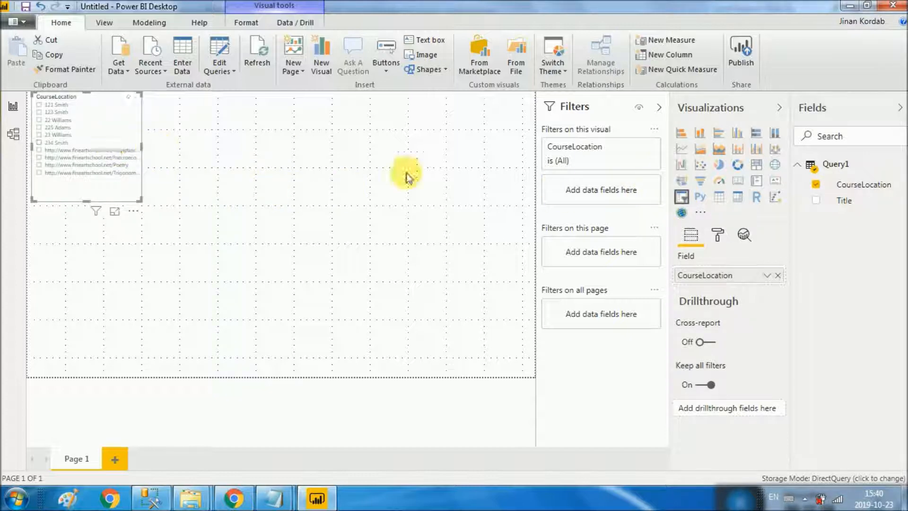
Step: Add a card beside the CourseLocation slicer, stretch it across the remaining page width, and fill it with the CourseLocation field
left_click(432, 221)
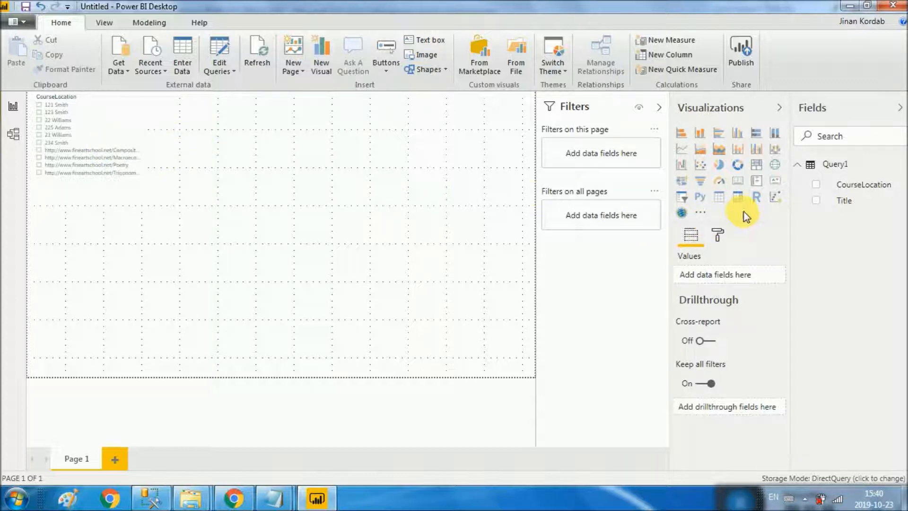
left_click(738, 181)
left_click_drag(95, 251, 521, 156)
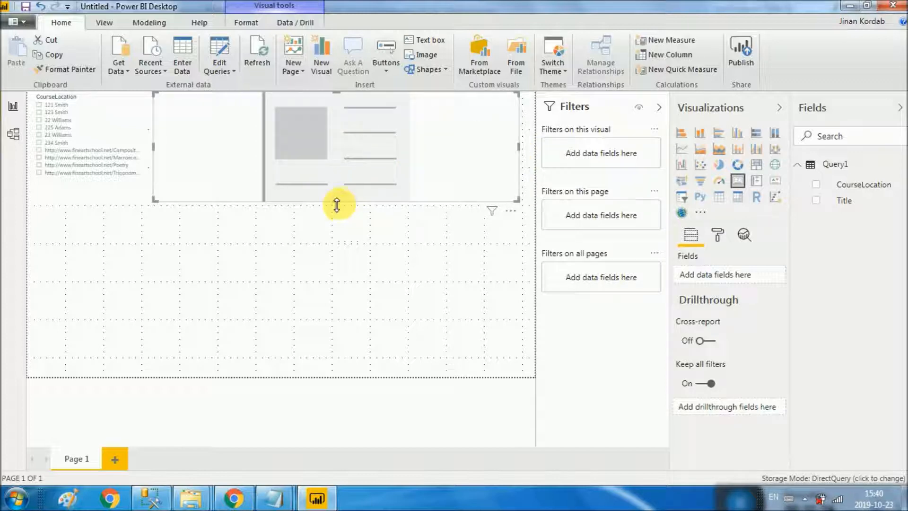
left_click_drag(336, 204, 335, 195)
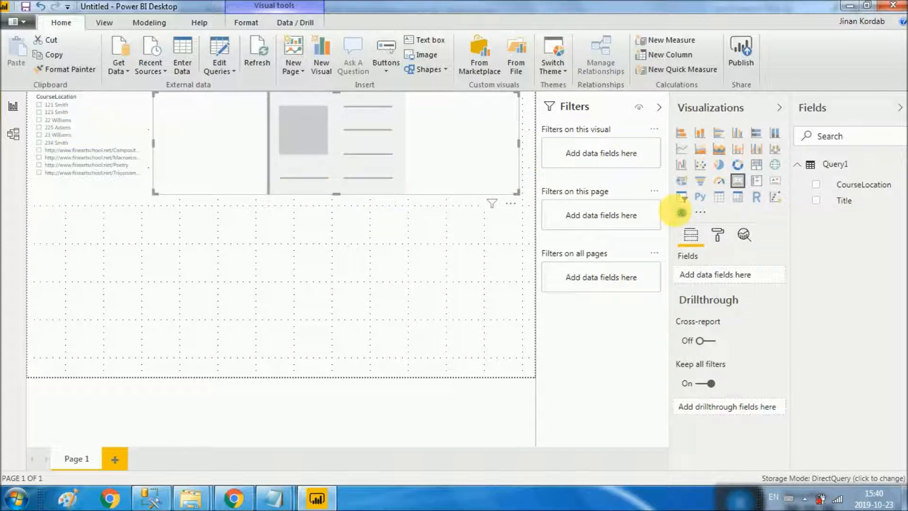
left_click_drag(825, 186, 384, 155)
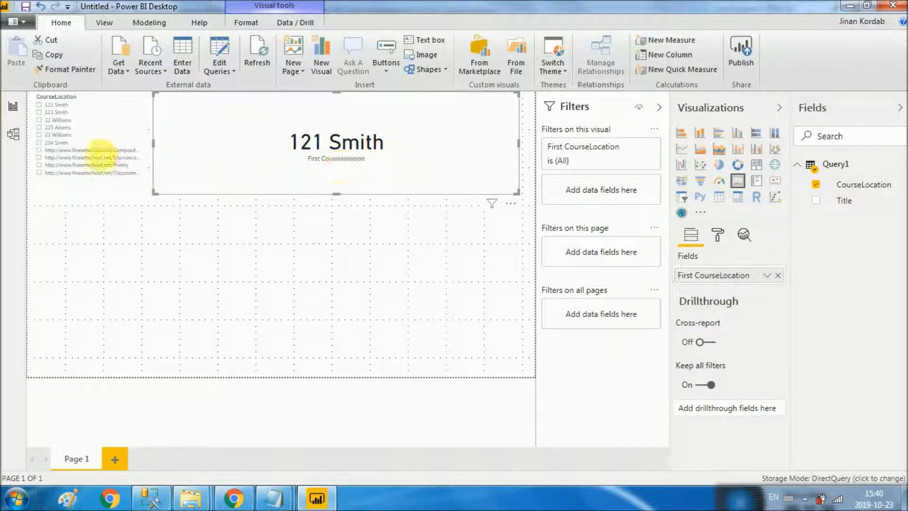
Step: Test the card against the slicer by selecting 234 Smith, 225 Adams and the first fineartschool.net address in turn
left_click(41, 141)
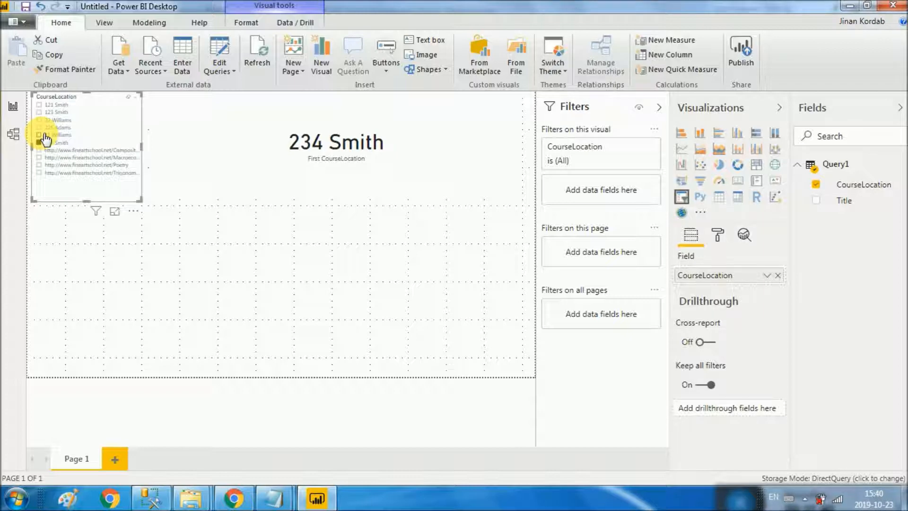
left_click(42, 128)
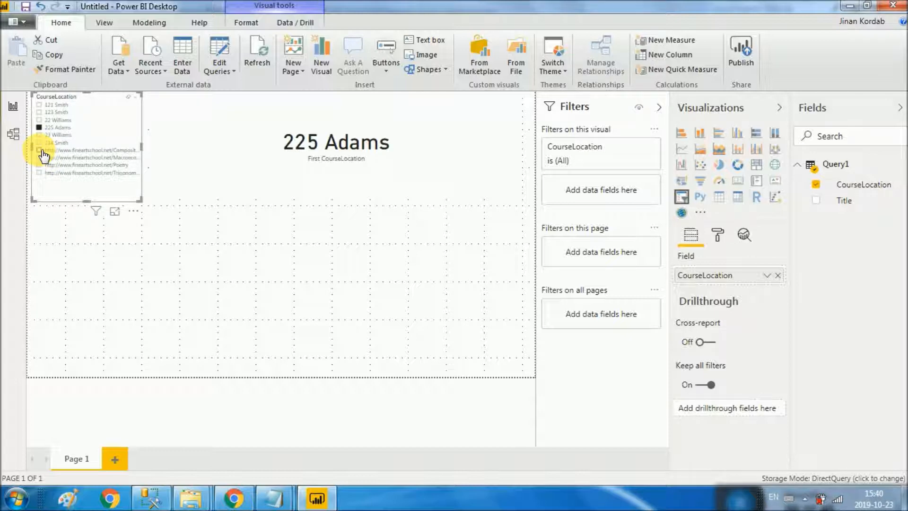
left_click(41, 152)
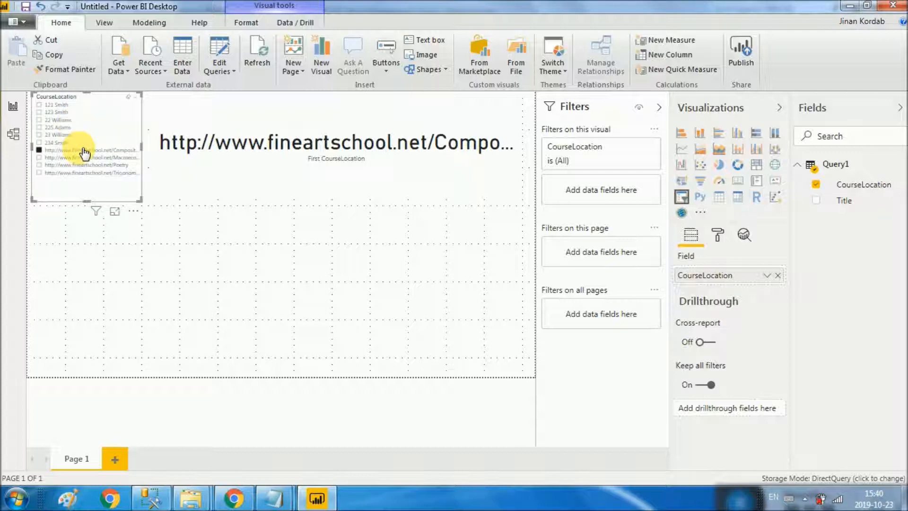
left_click(177, 197)
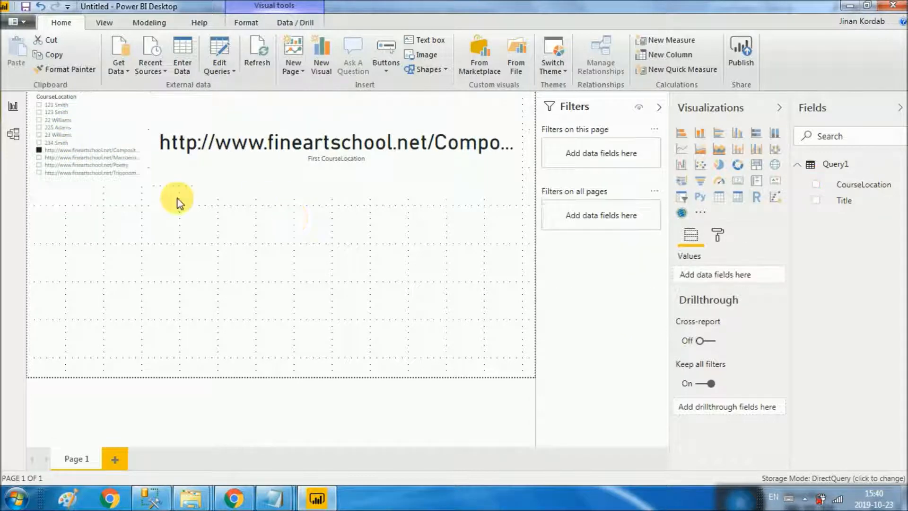
Step: Replace the CourseLocation field in the slicer with the Title field, keeping it as a slicer
left_click(114, 182)
left_click_drag(853, 202, 121, 179)
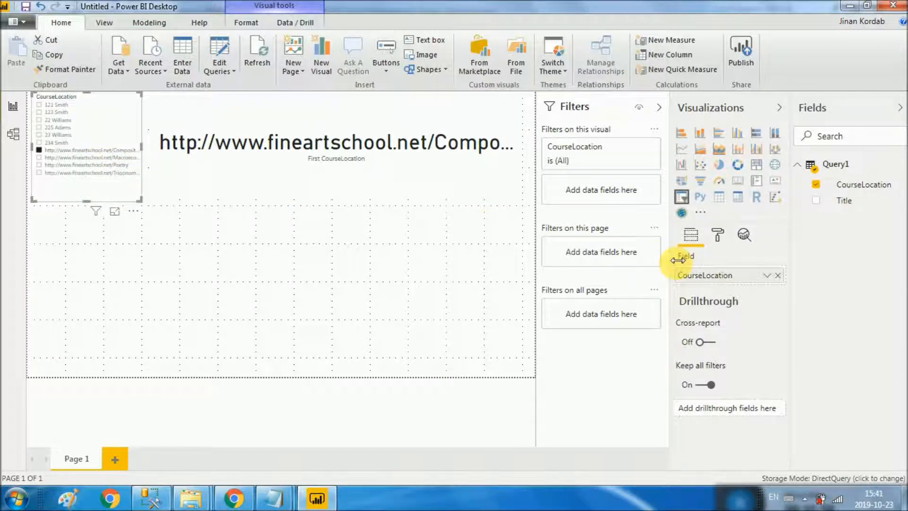
left_click(779, 277)
left_click(683, 195)
left_click_drag(819, 205, 121, 137)
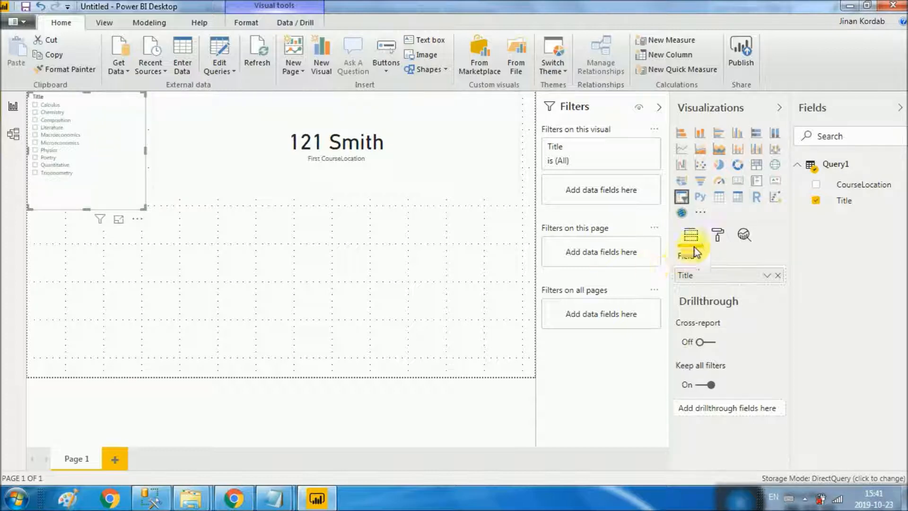
Step: Turn on the title of the course slicer and set its text to Course
left_click(716, 235)
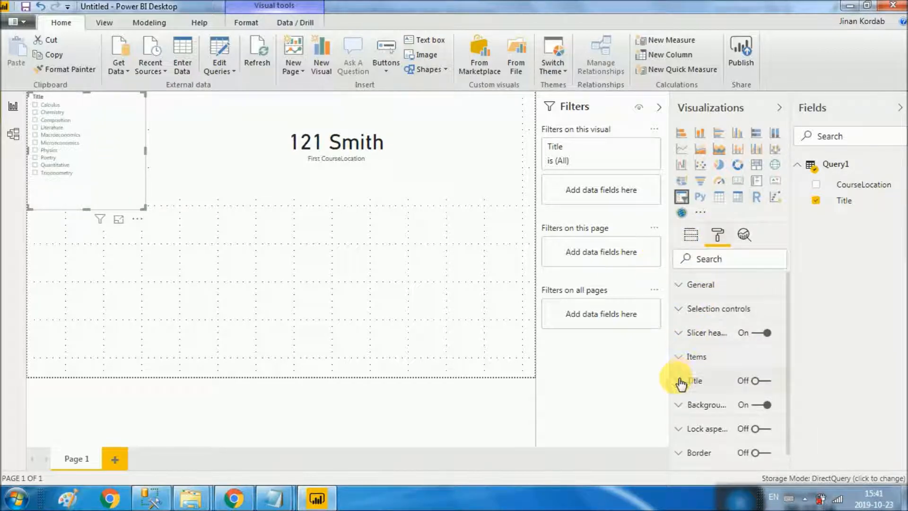
left_click(762, 380)
scroll(765, 379, "down", 2)
scroll(765, 379, "down", 1)
left_click(734, 287)
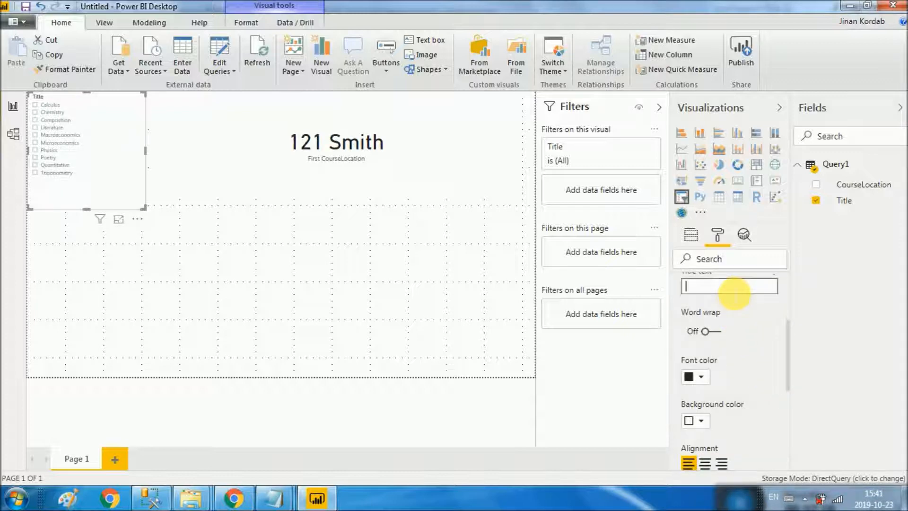
type("Course")
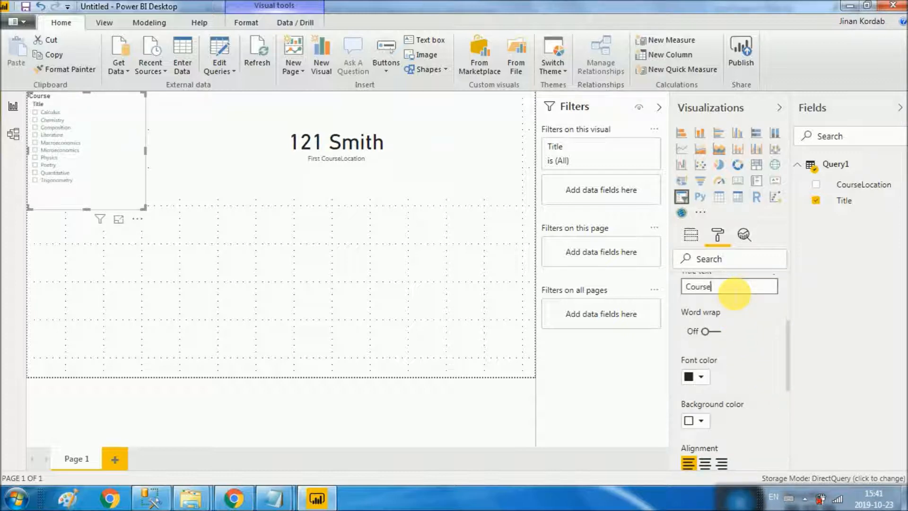
Step: Format the slicer's title with a dark blue font, a white background and centred alignment
left_click(706, 370)
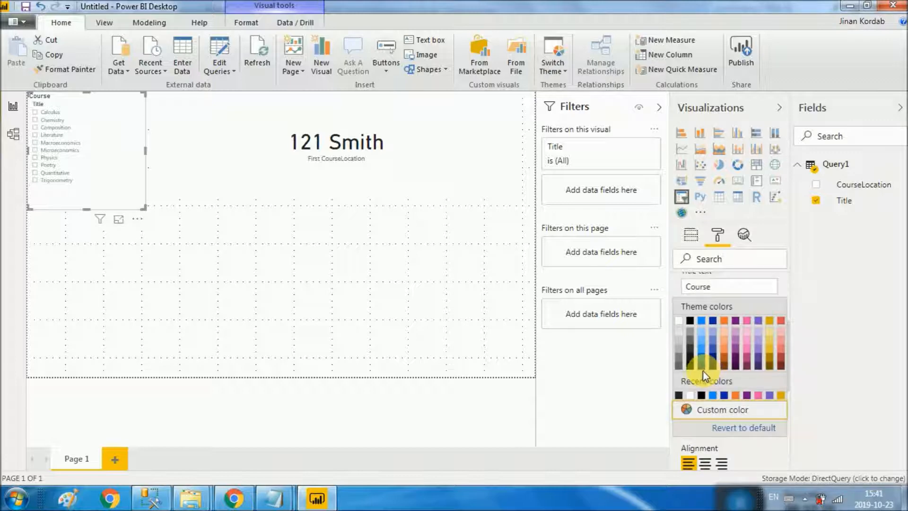
left_click(713, 366)
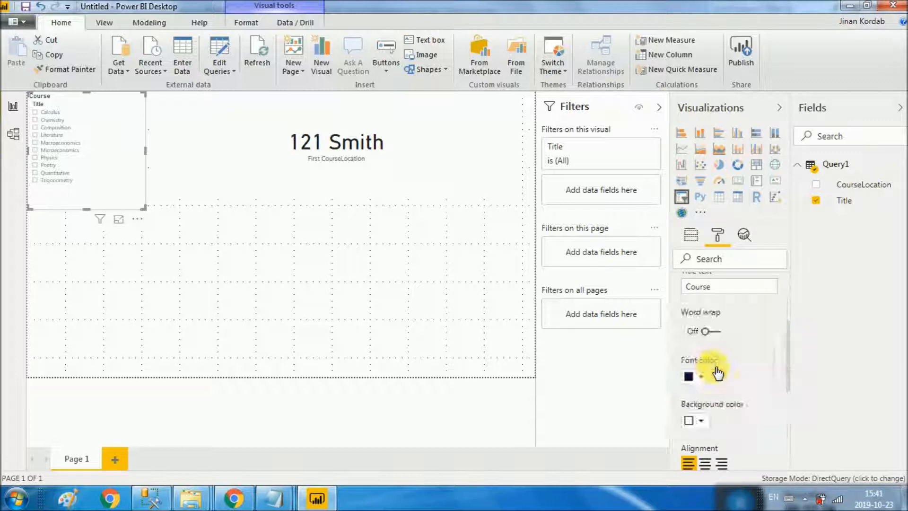
left_click(703, 421)
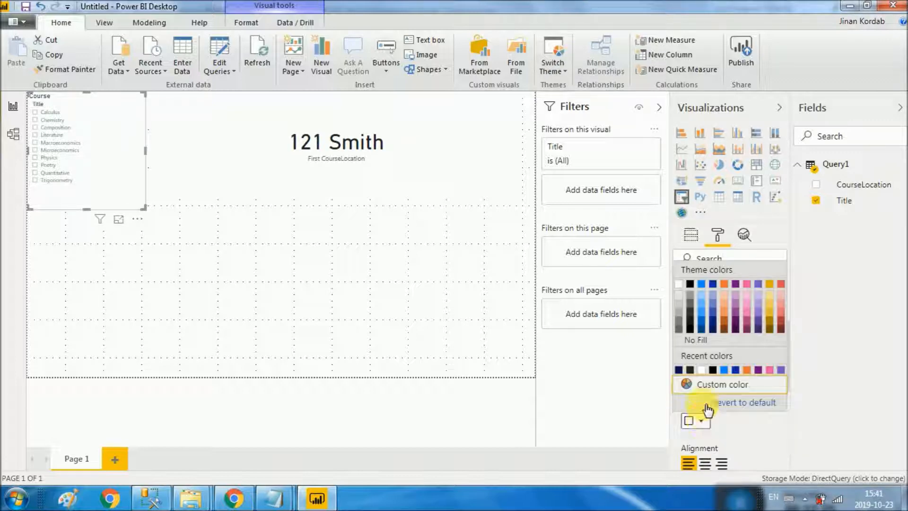
left_click(704, 371)
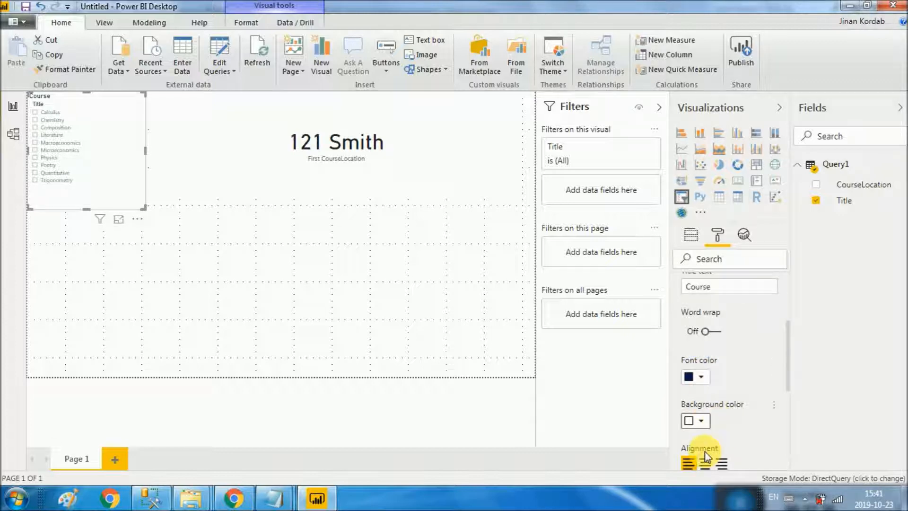
left_click(706, 465)
Step: Increase the text size of the slicer's title to 25 pt
scroll(742, 435, "down", 3)
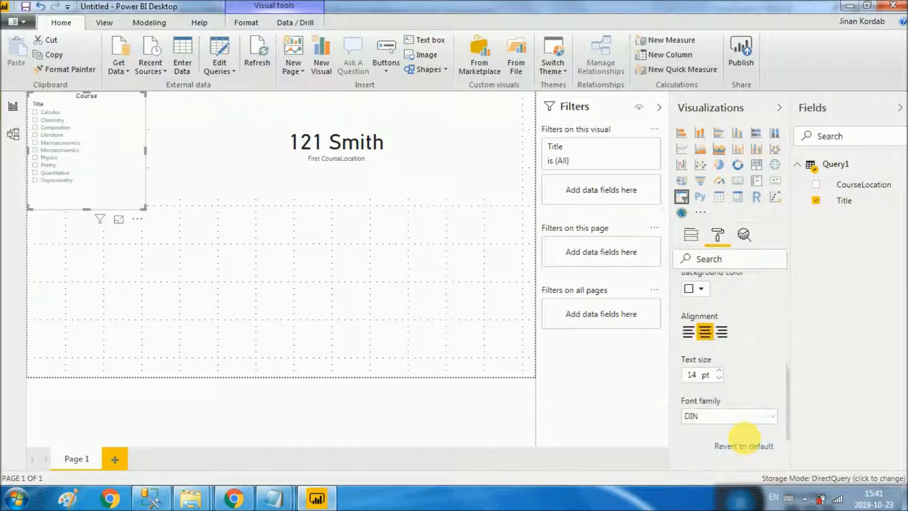
left_click(722, 370)
left_click(722, 371)
left_click(722, 371)
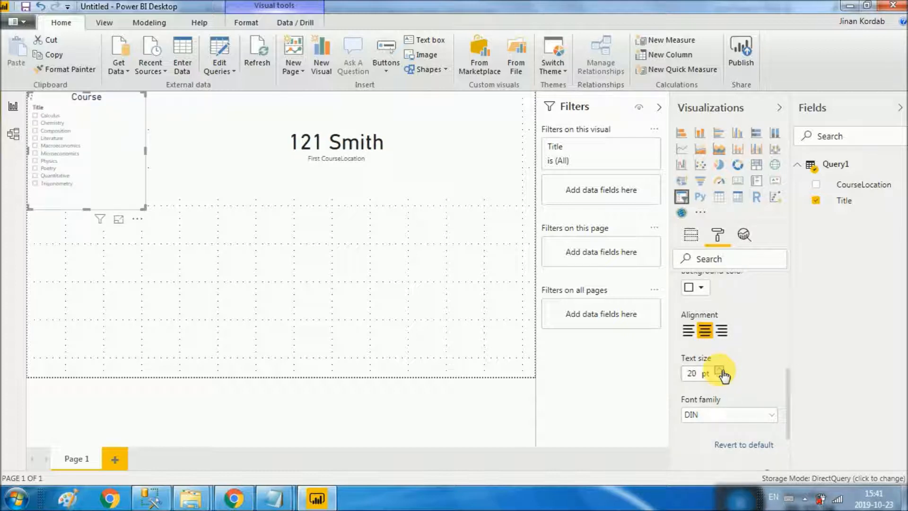
left_click(722, 371)
left_click(719, 370)
left_click(719, 370)
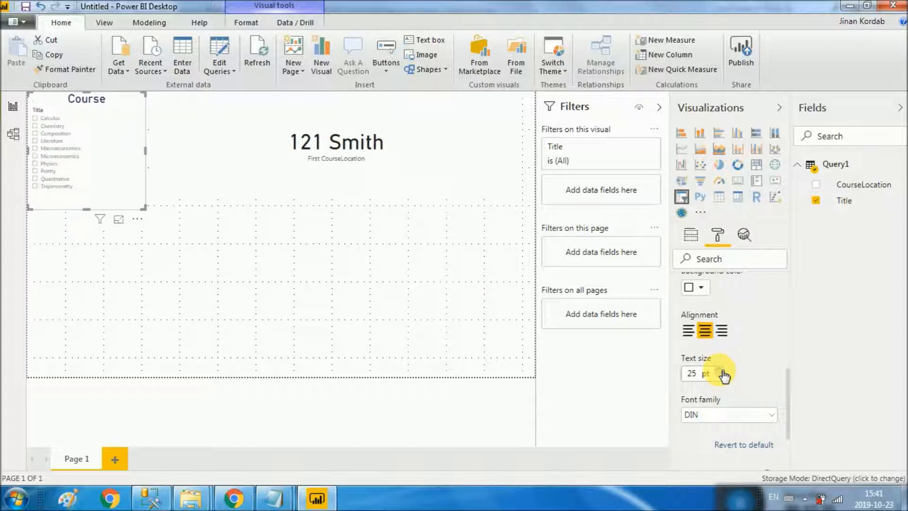
Step: Give the CourseLocation card a dark blue border with a corner radius of 21
left_click(433, 182)
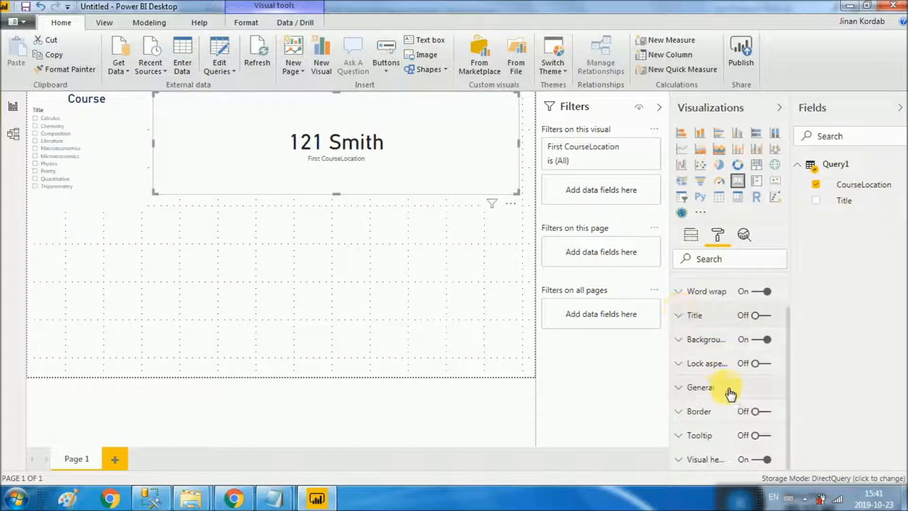
left_click(686, 394)
scroll(728, 423, "down", 6)
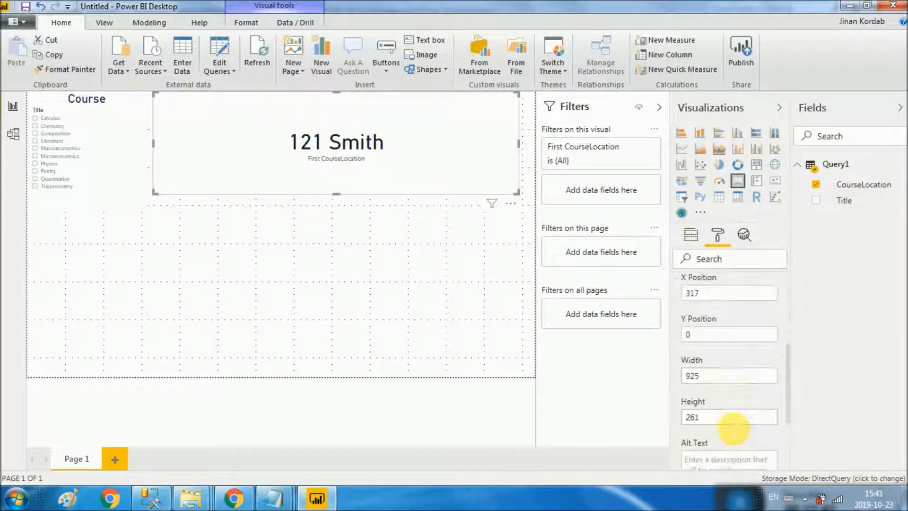
left_click(757, 411)
left_click(683, 411)
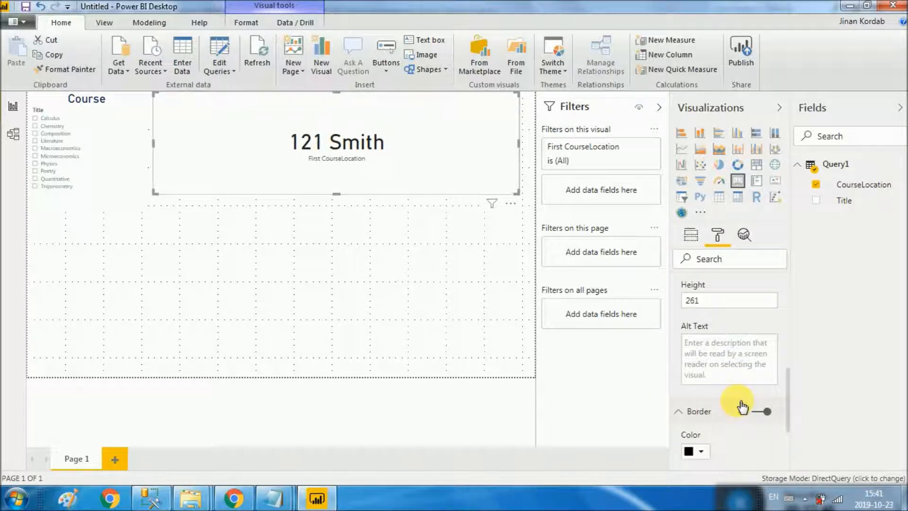
scroll(723, 397, "down", 3)
left_click(708, 385)
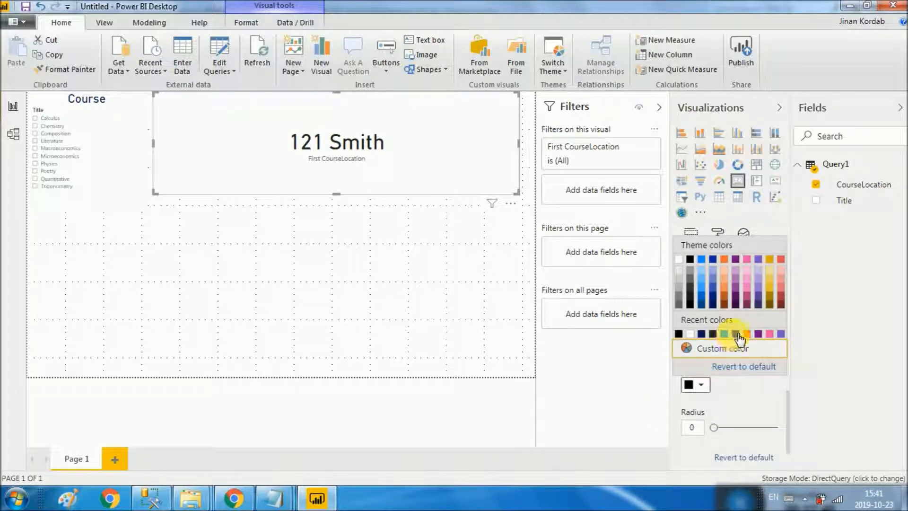
left_click(739, 335)
left_click_drag(719, 428, 756, 427)
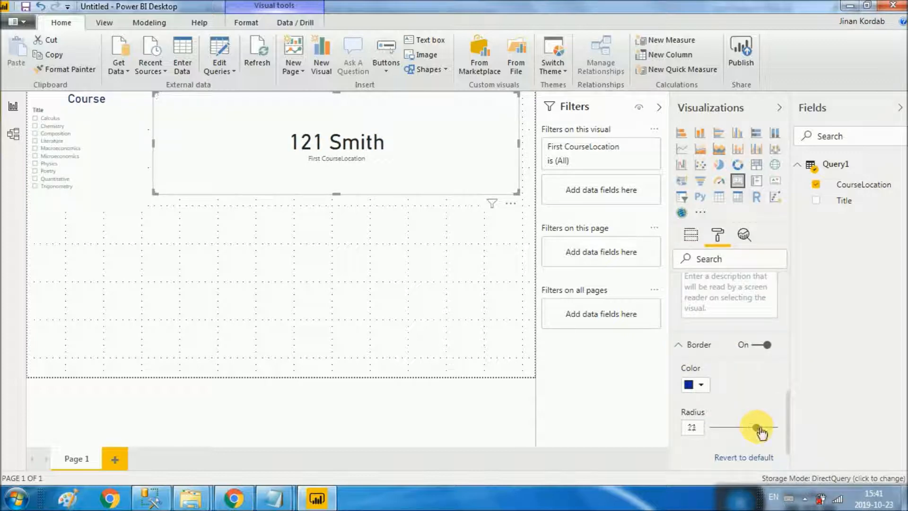
left_click(339, 255)
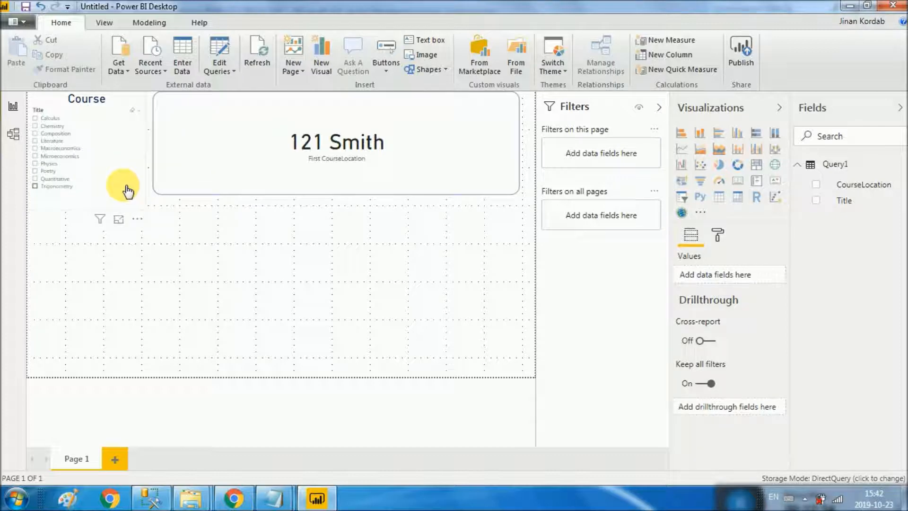
Step: Select Poetry in the Course slicer and give the slicer a blue border with rounded corners
left_click(124, 171)
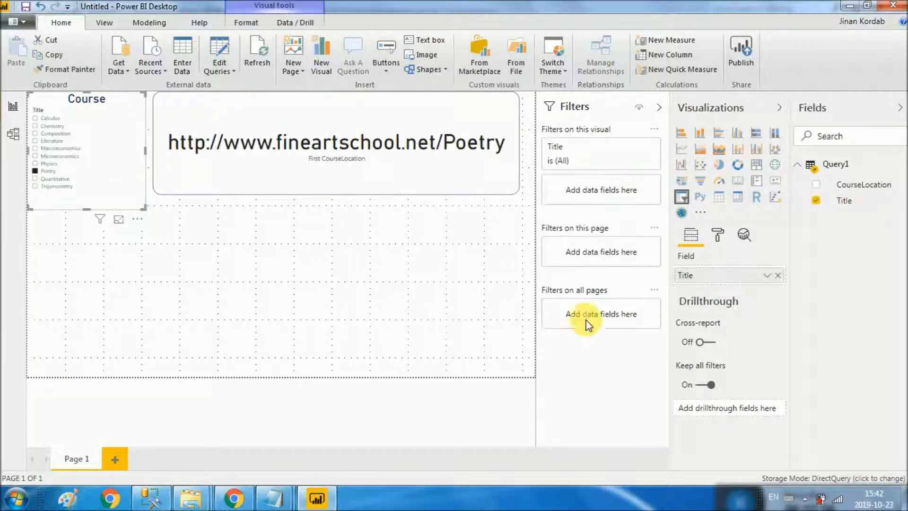
left_click(718, 237)
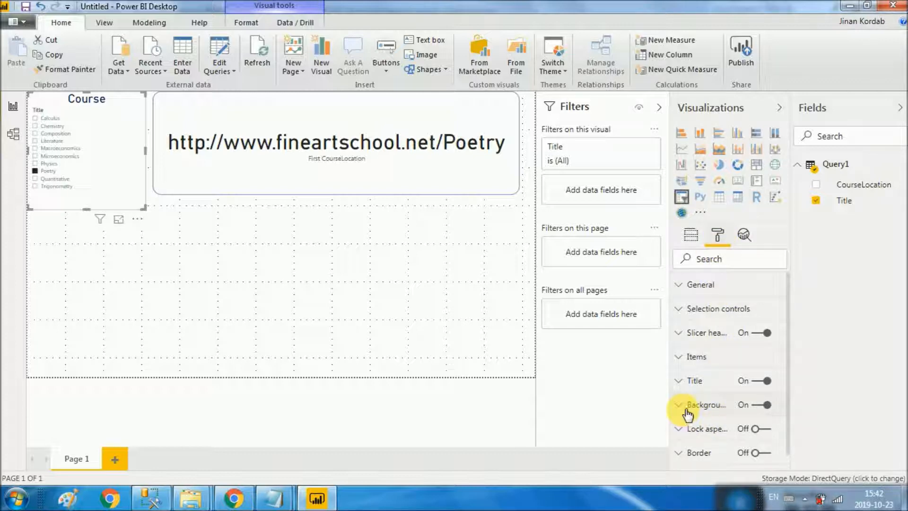
left_click(762, 453)
scroll(747, 431, "down", 5)
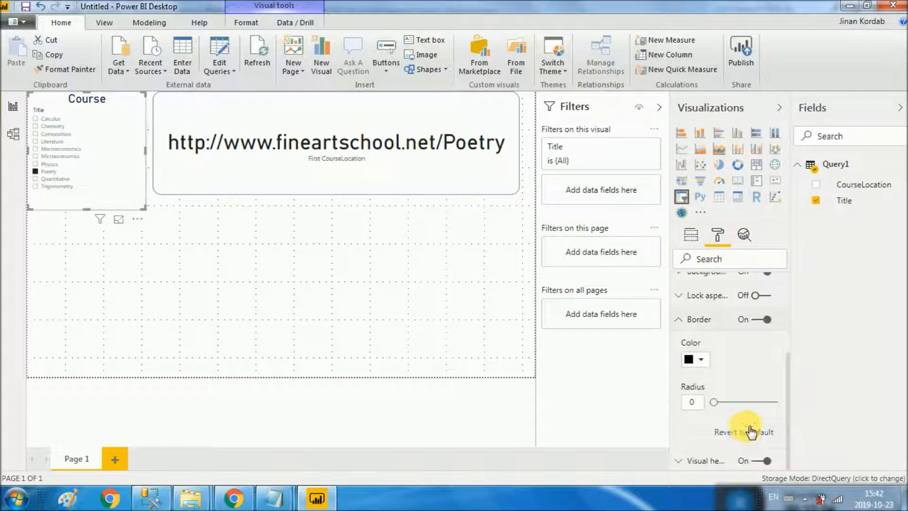
left_click(706, 362)
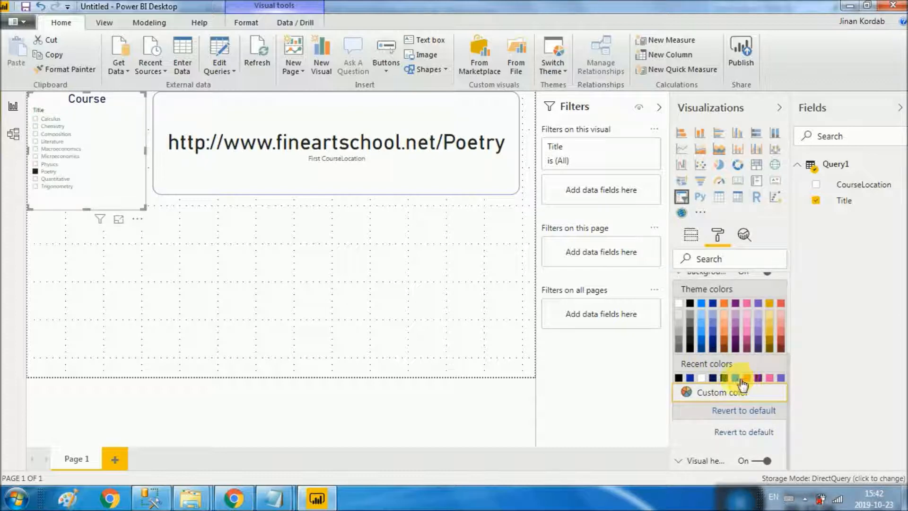
left_click(736, 377)
left_click_drag(714, 402, 756, 403)
left_click(430, 278)
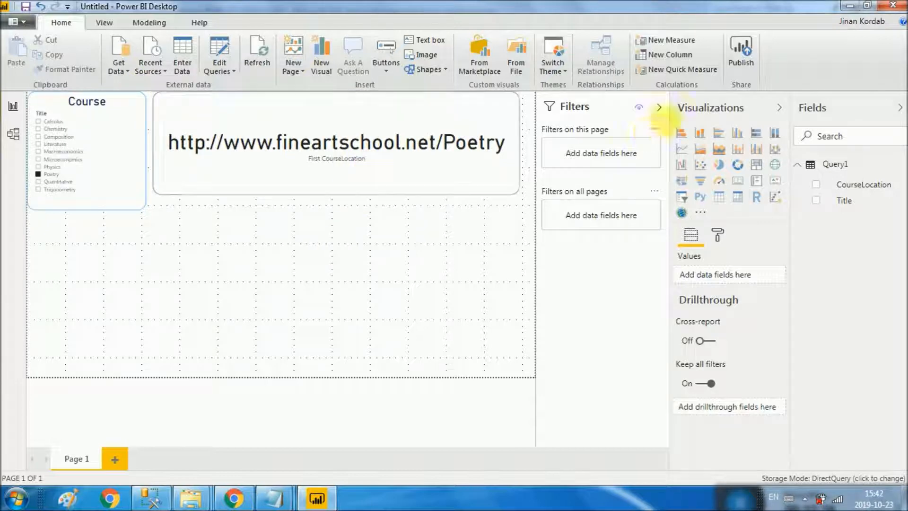
Step: Start publishing the report and save it as StudentCourse2 in the POWERBI documents folder
left_click(741, 47)
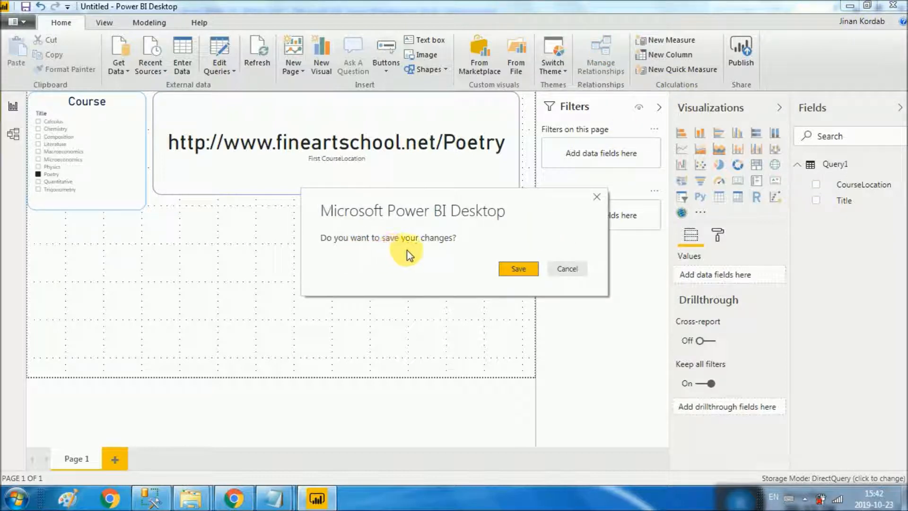
left_click(516, 272)
left_click(518, 273)
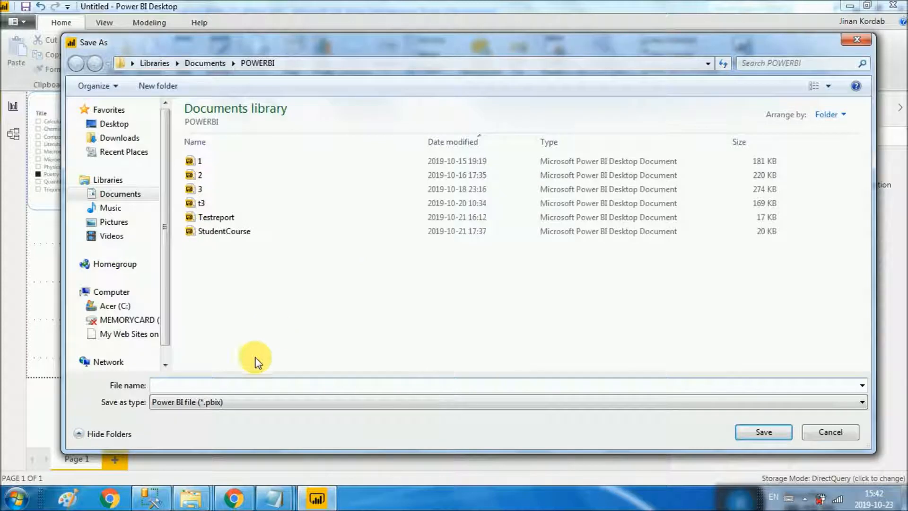
left_click(228, 230)
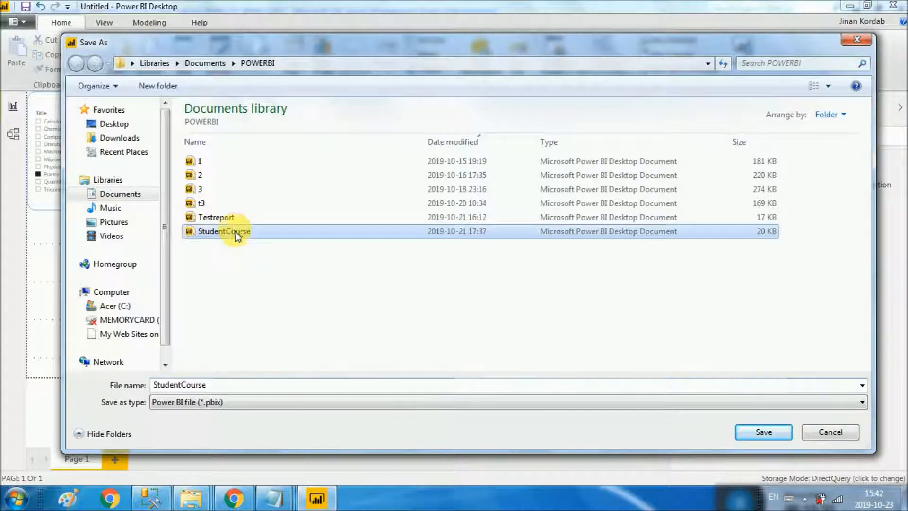
left_click(234, 386)
left_click(234, 386)
type("2")
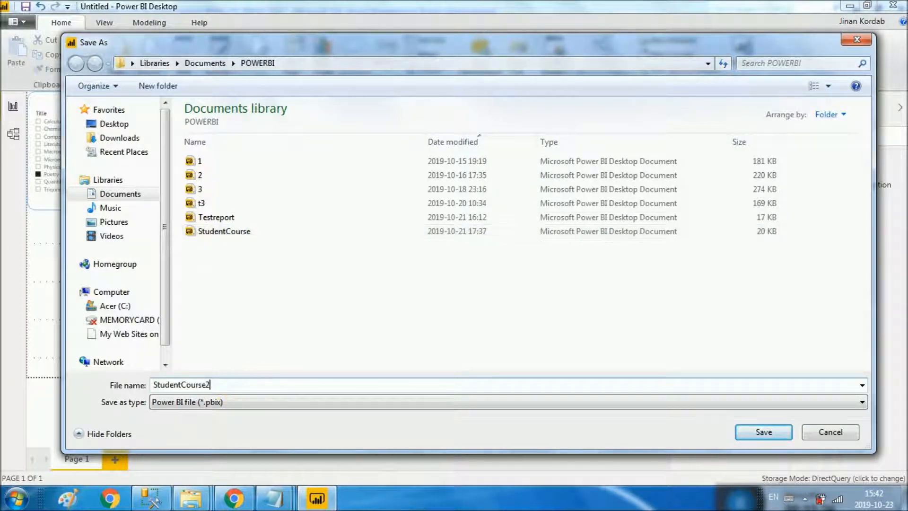
left_click(740, 428)
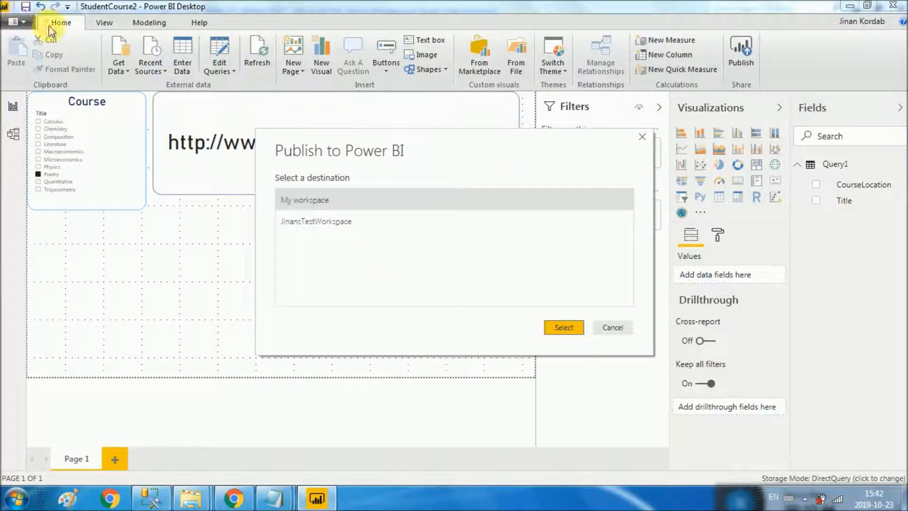
Step: Publish StudentCourse2 to the test workspace and open the published report in the Power BI service
left_click(323, 226)
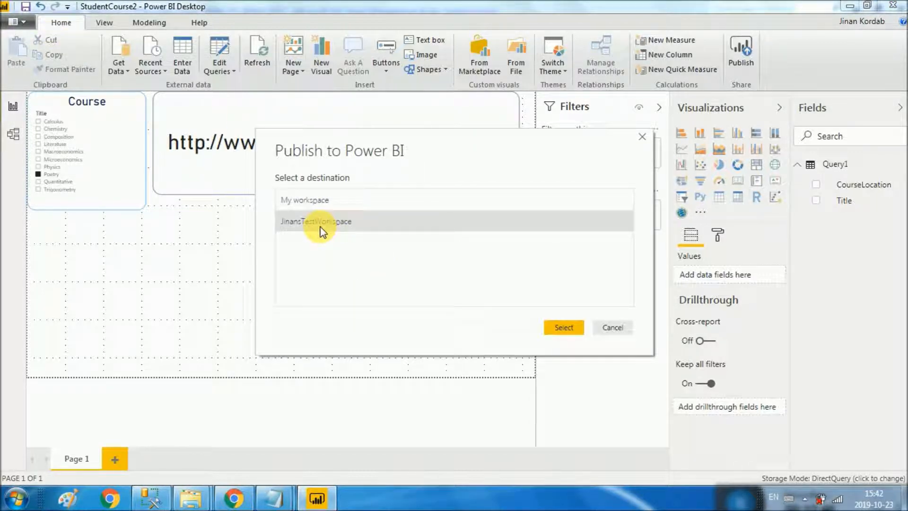
left_click(228, 497)
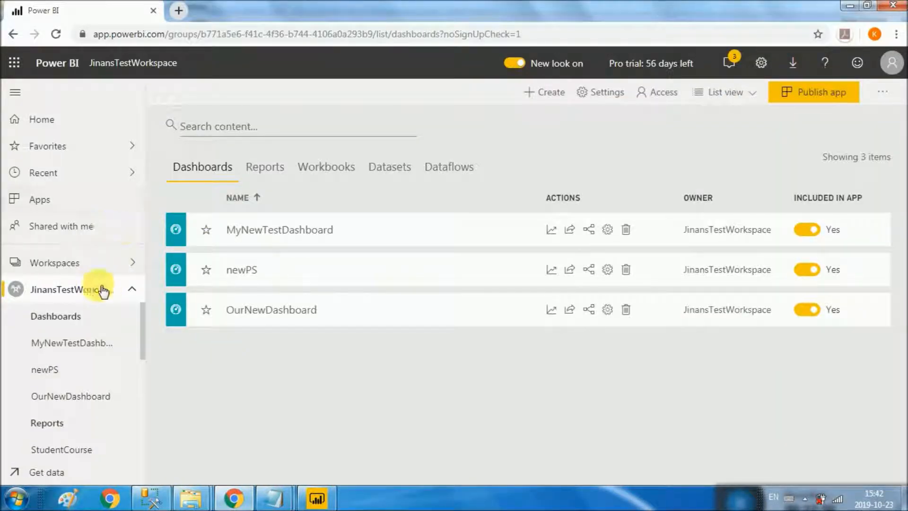
left_click(849, 5)
left_click(554, 328)
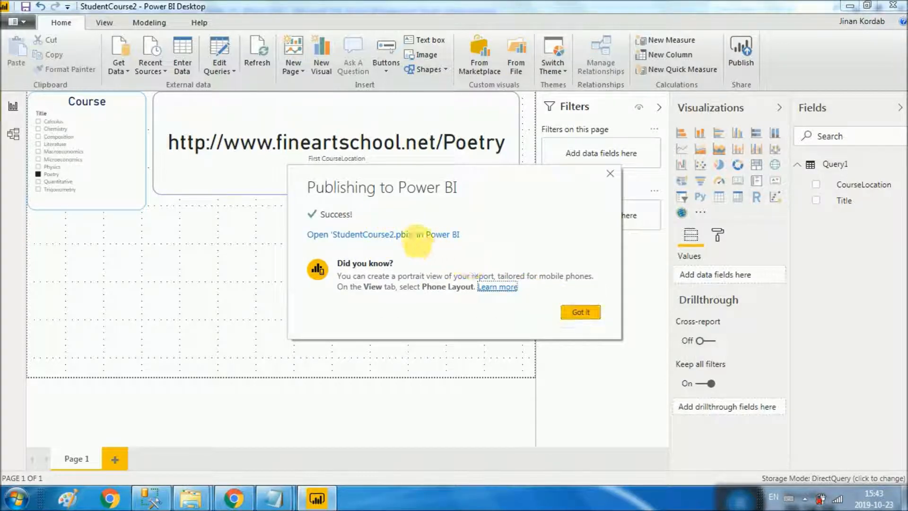
left_click(392, 235)
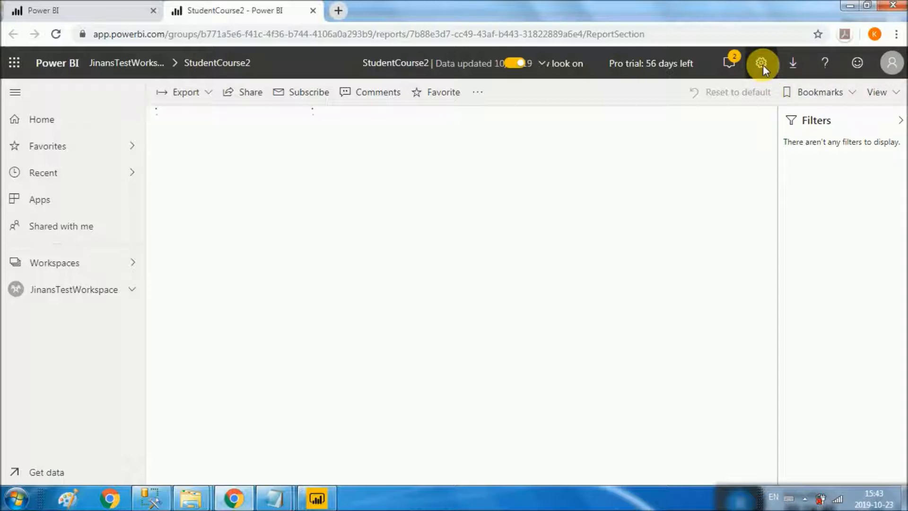
Step: Open the Data Gateway download page from the Power BI service's download options
left_click(761, 64)
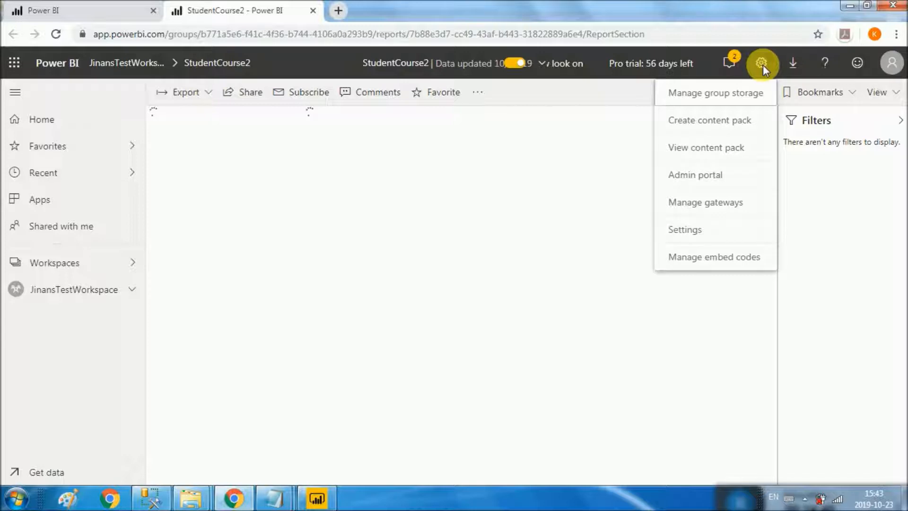
left_click(794, 67)
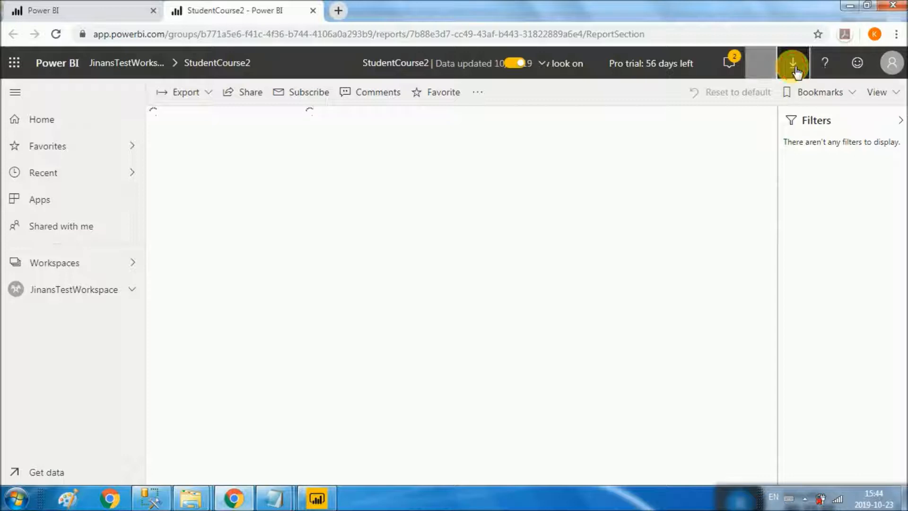
left_click(793, 68)
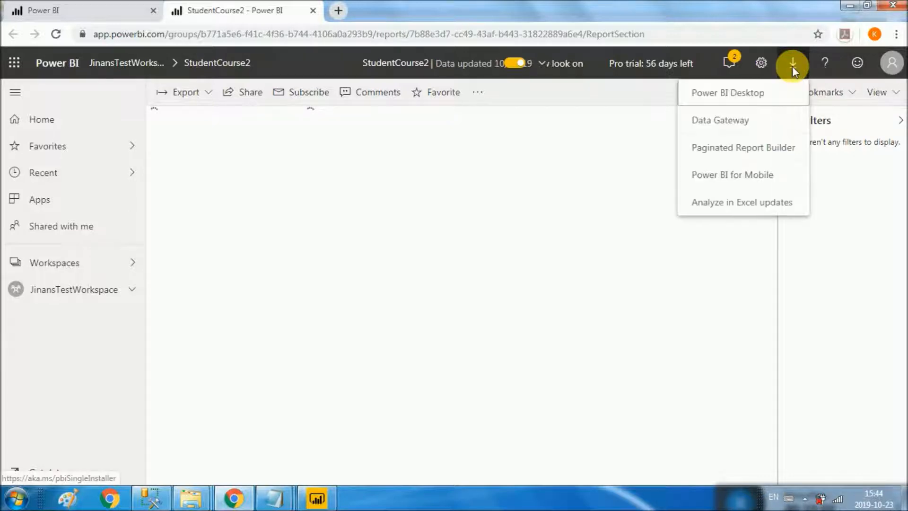
left_click(731, 124)
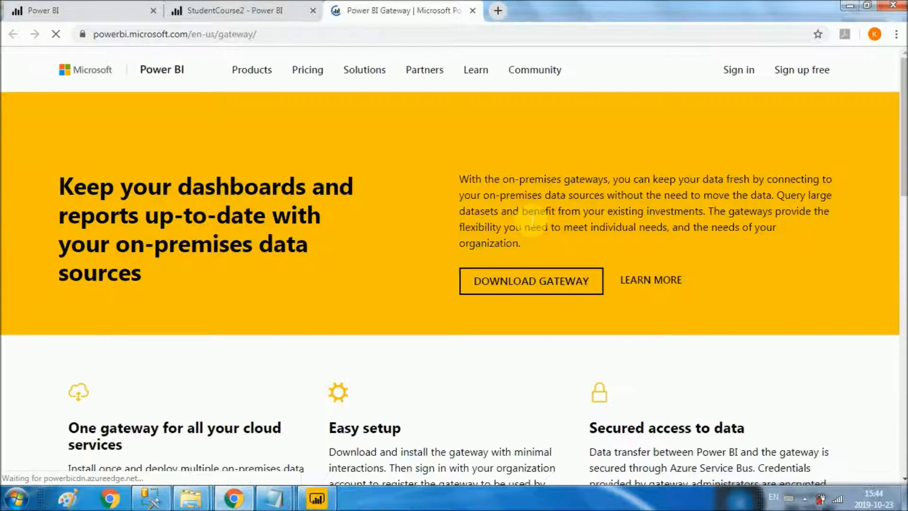
left_click(514, 238)
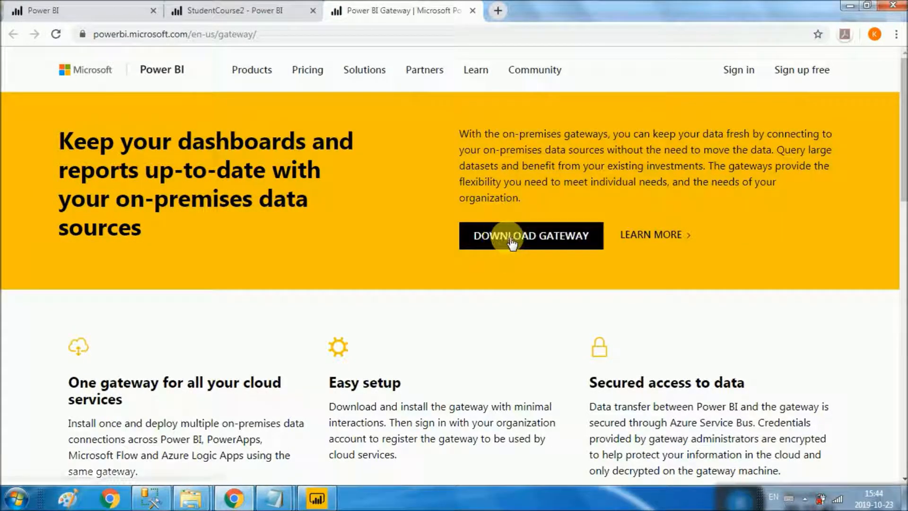
Step: Launch the installed On-premises data gateway app and return to the StudentCourse2 report in the browser
left_click(15, 497)
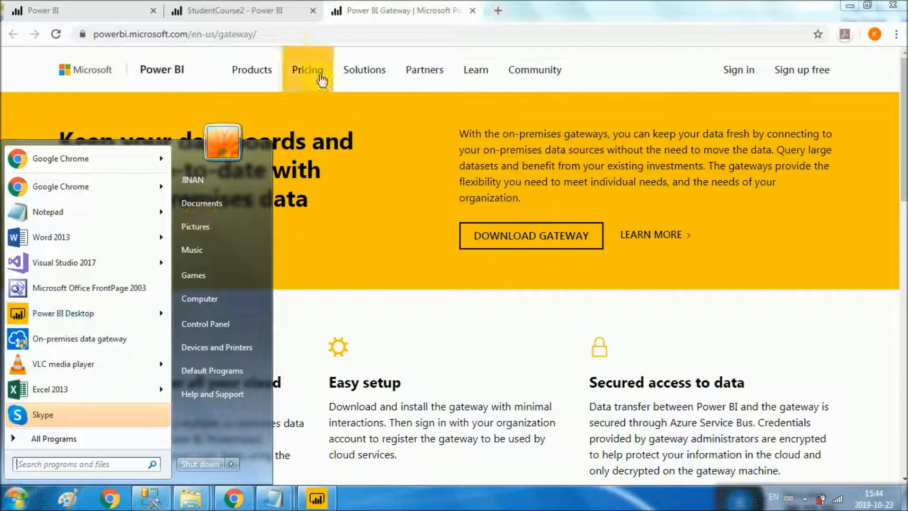
left_click(242, 17)
left_click(258, 14)
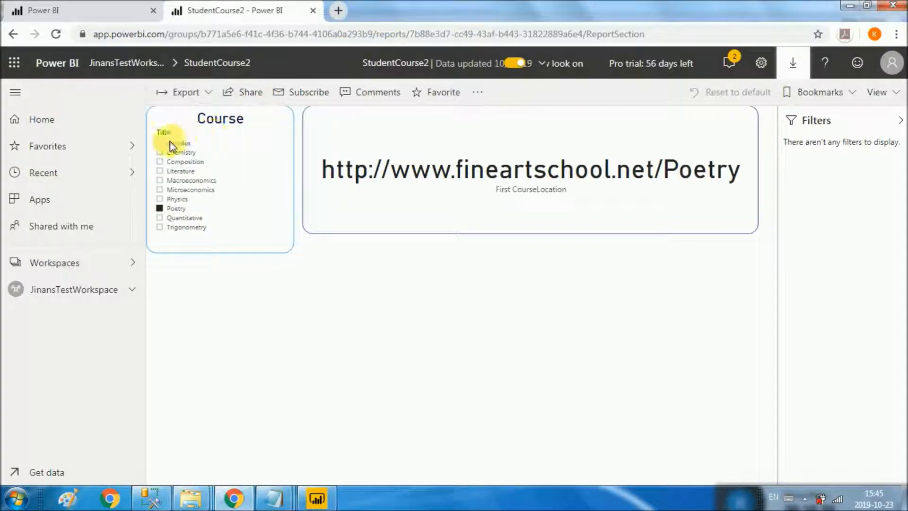
Step: Filter the published report by Calculus, Chemistry, Composition and Macroeconomics in turn to check the CourseLocation card
left_click(164, 144)
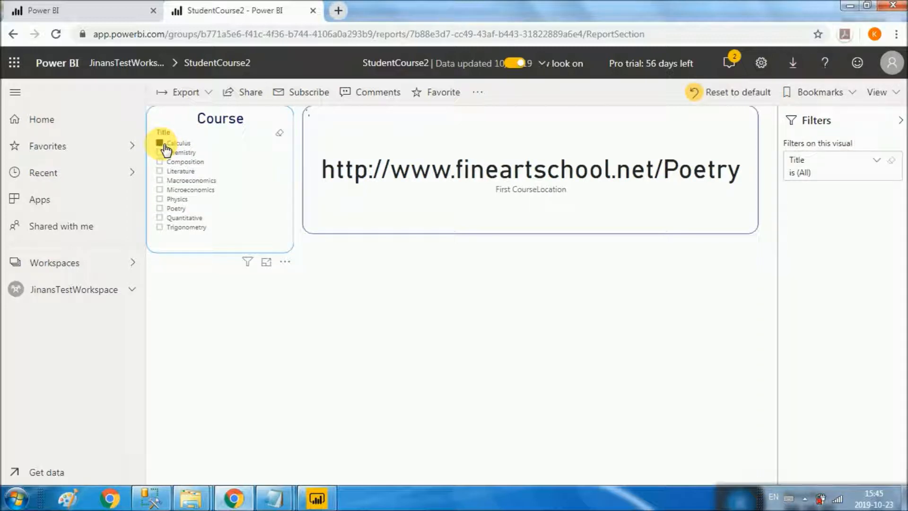
left_click(163, 153)
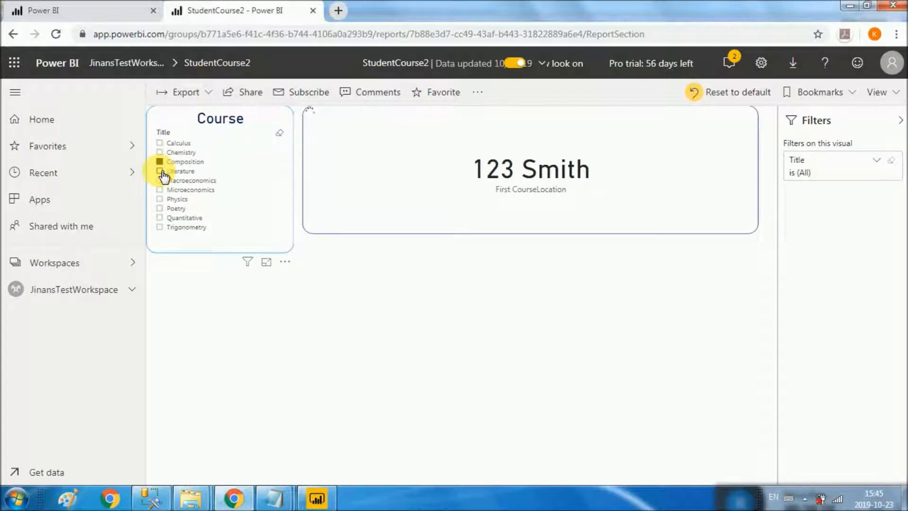
left_click(161, 182)
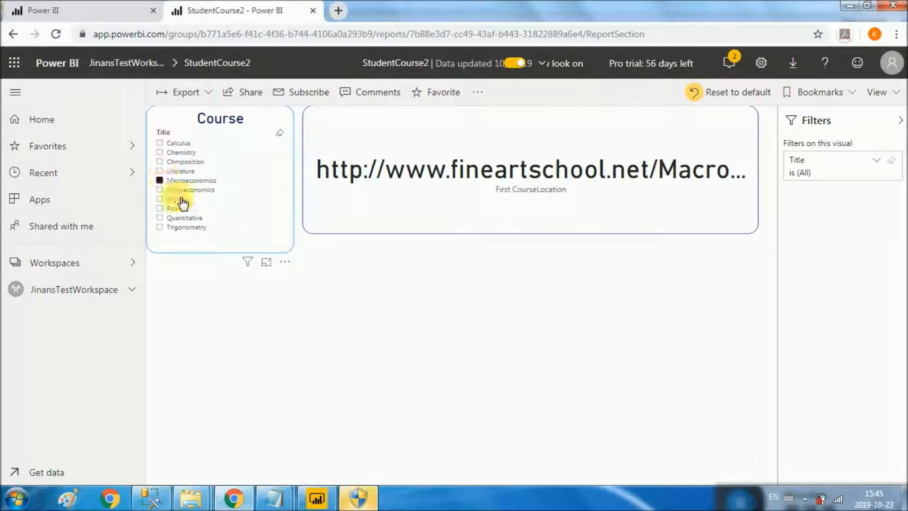
Step: Allow the On-premises data gateway app to run, then check its status and the local SQL Server instance in Management Studio
left_click(356, 497)
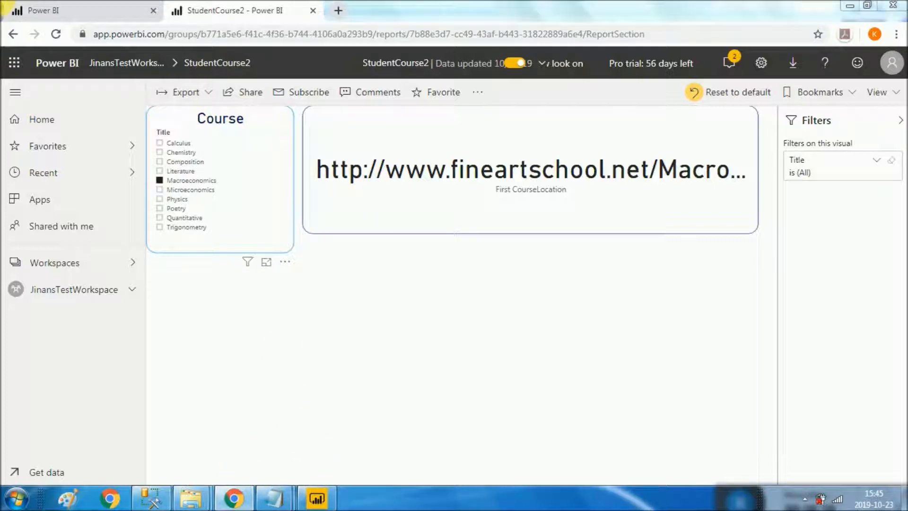
left_click(325, 273)
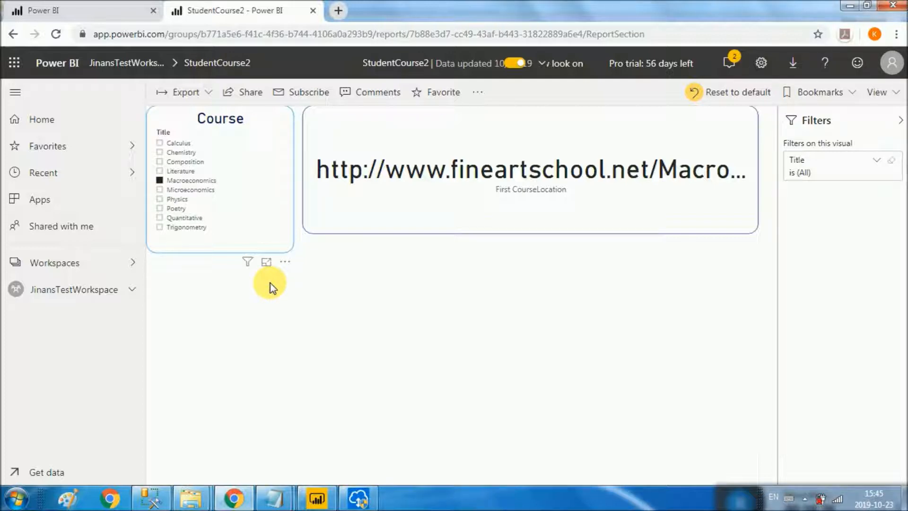
left_click(361, 498)
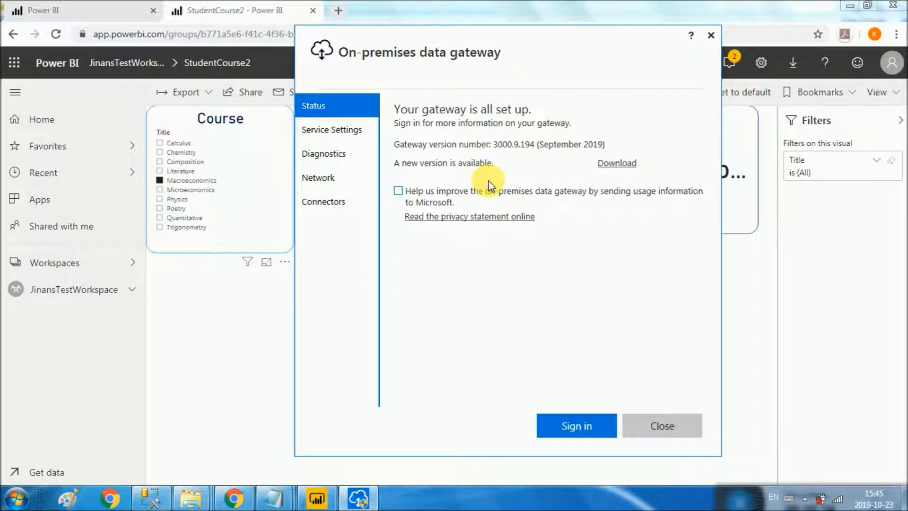
left_click(152, 499)
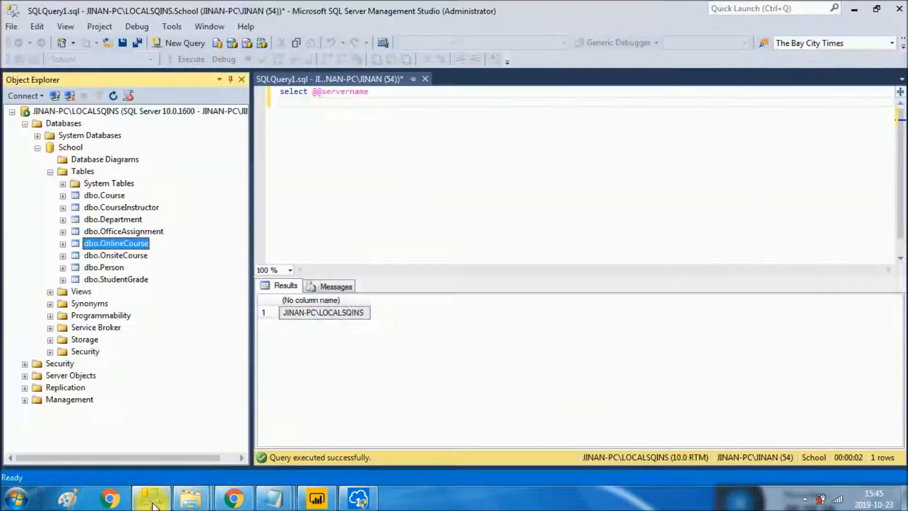
left_click(154, 503)
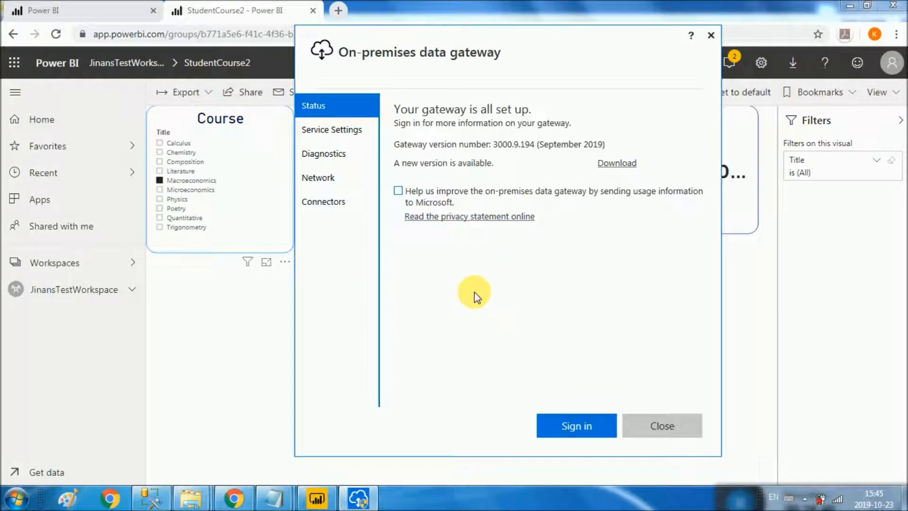
Step: Return to the published report and select Microeconomics, then Calculus in the Course slicer to check the card again
left_click(213, 322)
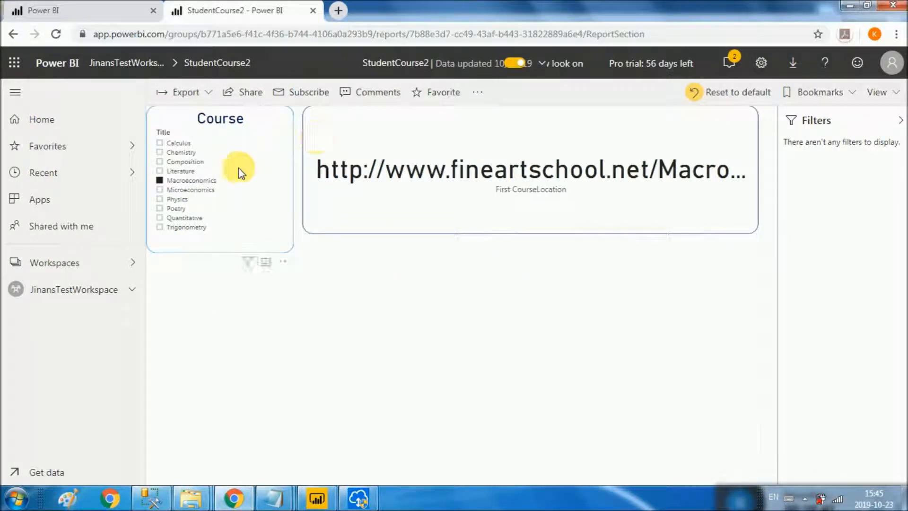
left_click(161, 189)
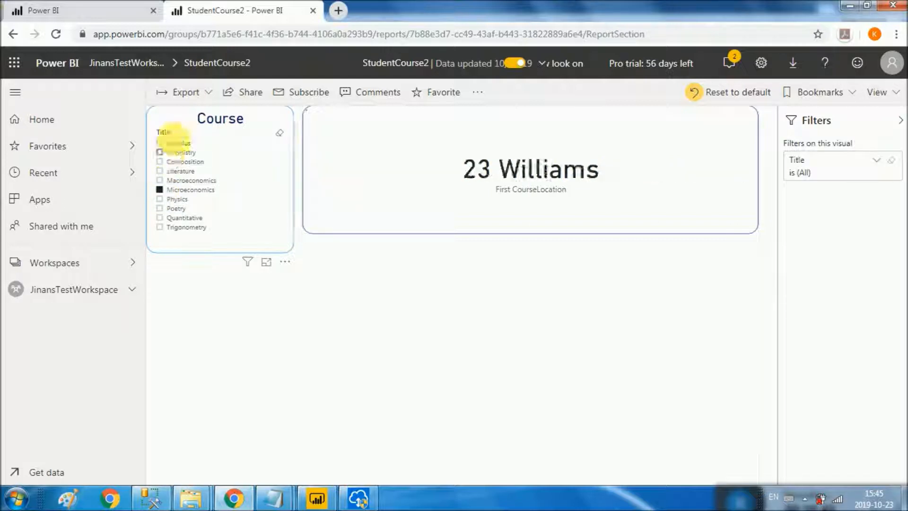
left_click(162, 144)
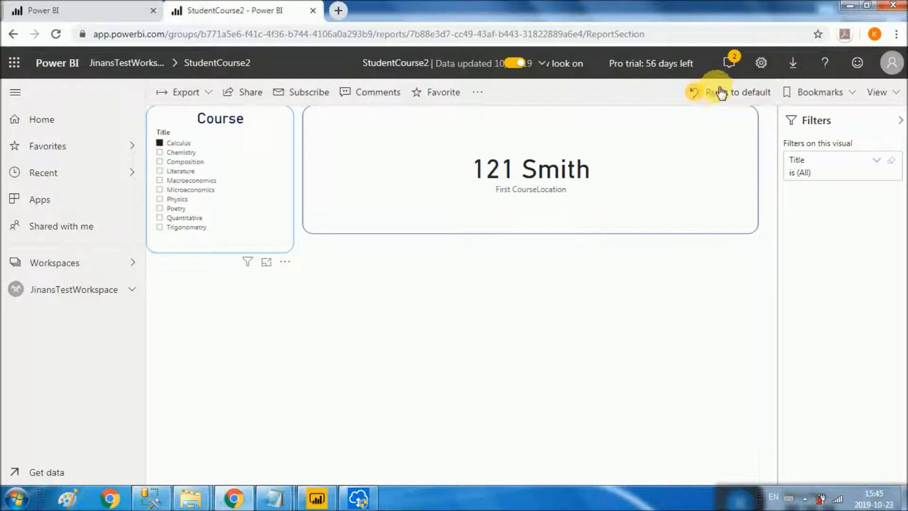
Step: Open gateway management in the Power BI service and review the MyTestGateway cluster settings
left_click(761, 63)
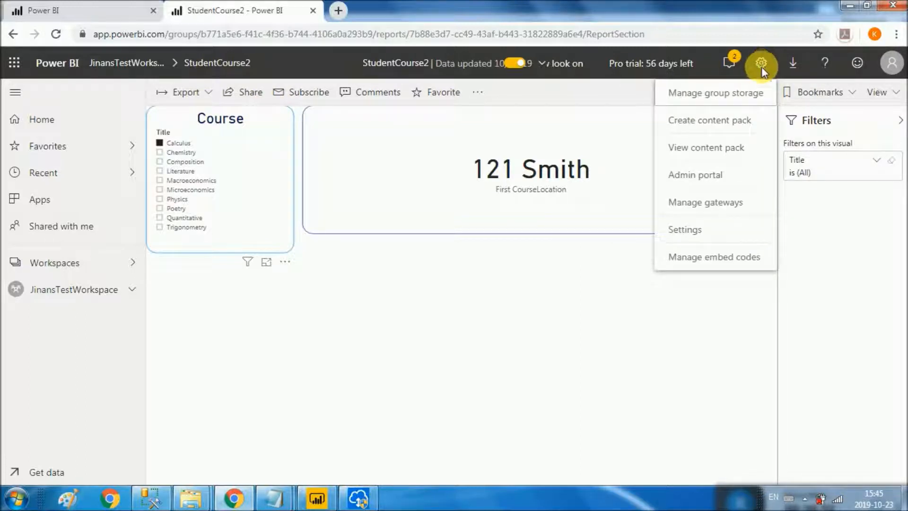
left_click(706, 207)
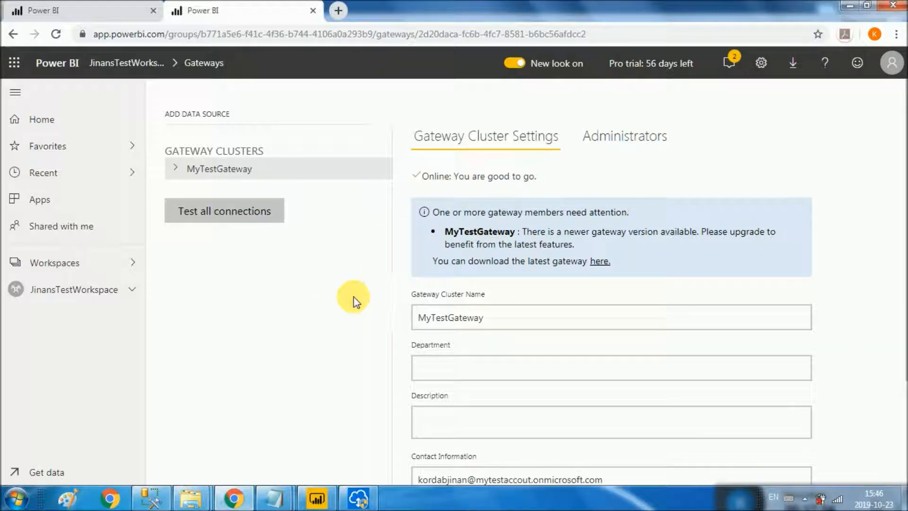
scroll(346, 292, "down", 3)
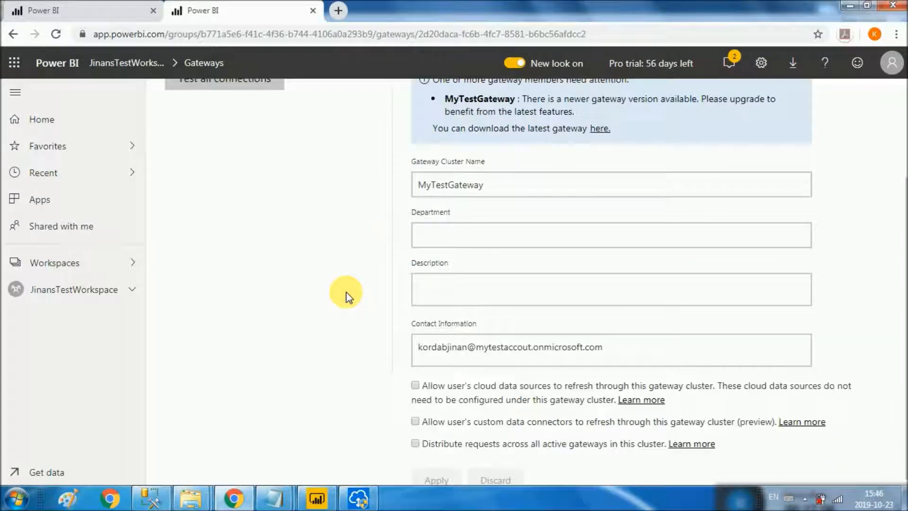
scroll(347, 293, "up", 3)
Step: Review the settings of New data source under MyTestGateway and compare its server with the instance in SQL Server Management Studio
left_click(182, 172)
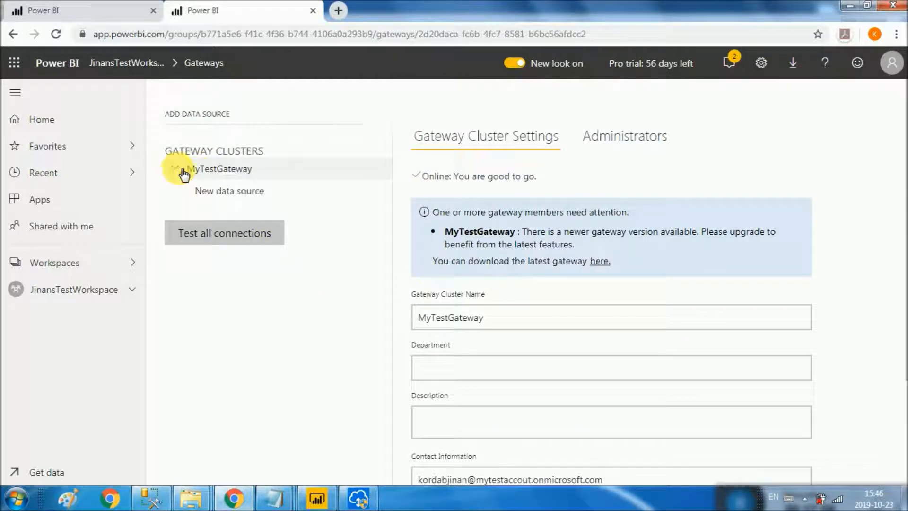
left_click(232, 194)
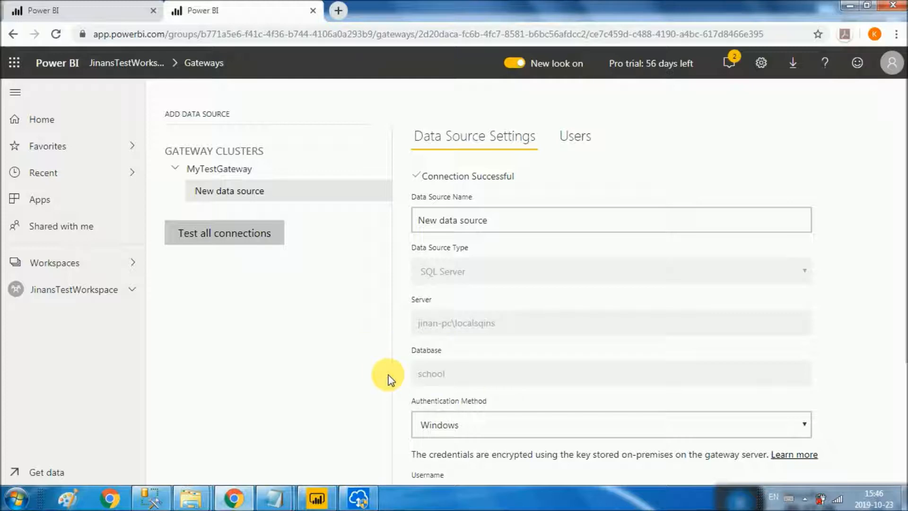
scroll(444, 367, "down", 3)
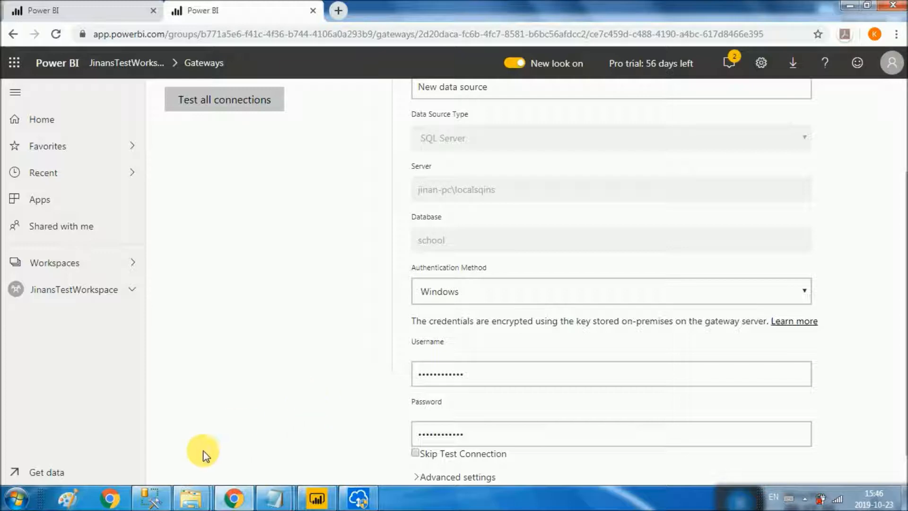
left_click(159, 497)
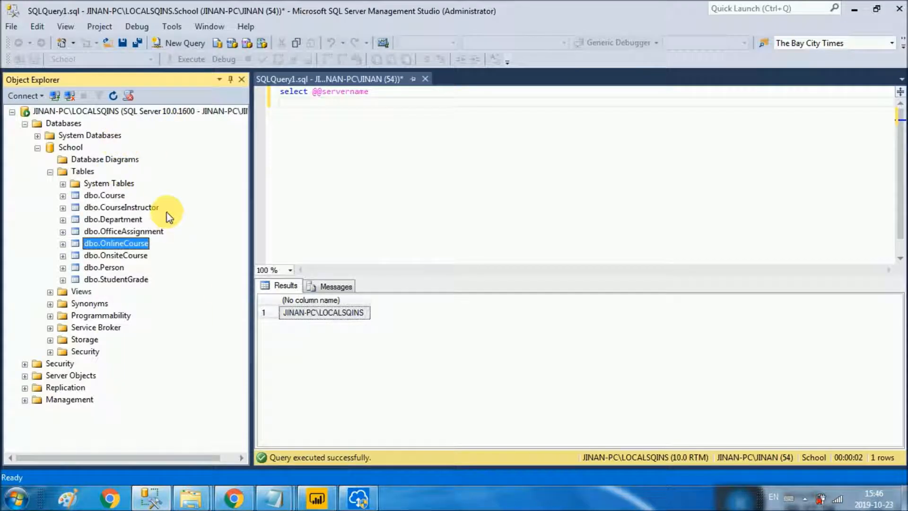
left_click(118, 111)
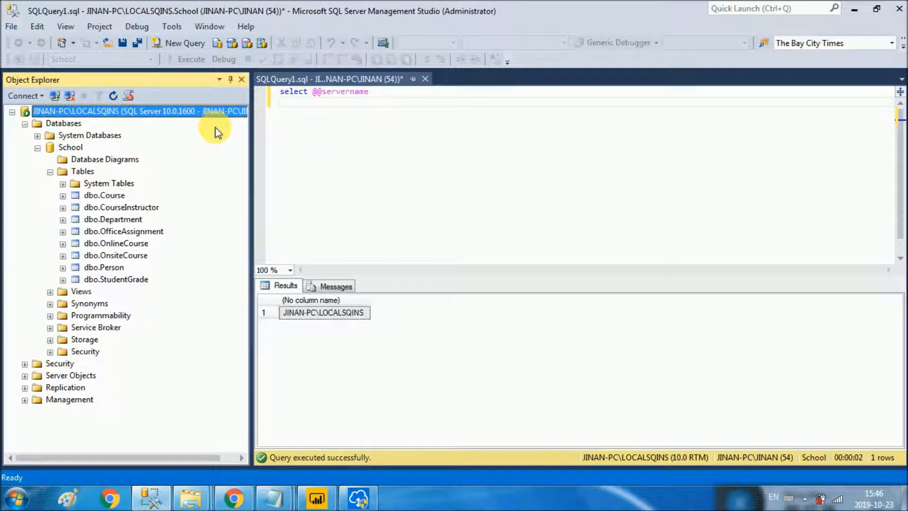
Step: Review the Windows authentication settings of New data source and highlight the computer name and Windows account in the Logins notes in Notepad
left_click(853, 10)
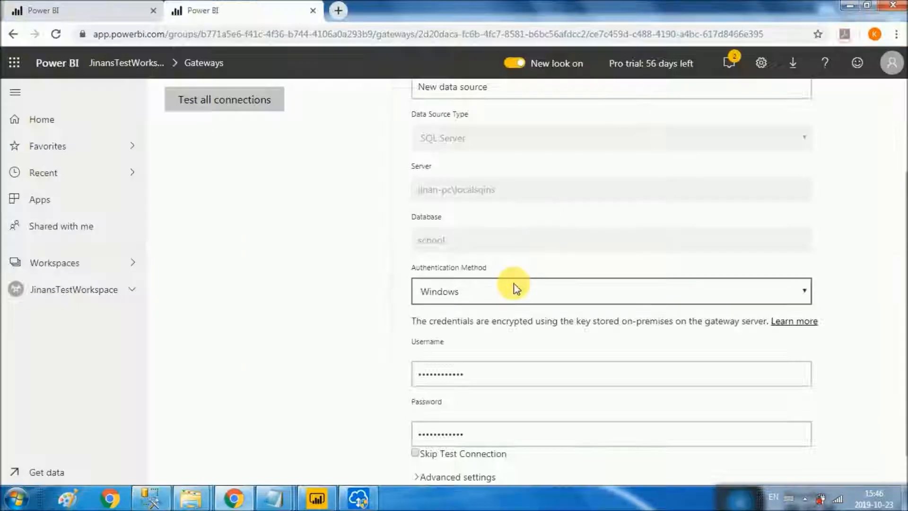
scroll(360, 358, "down", 1)
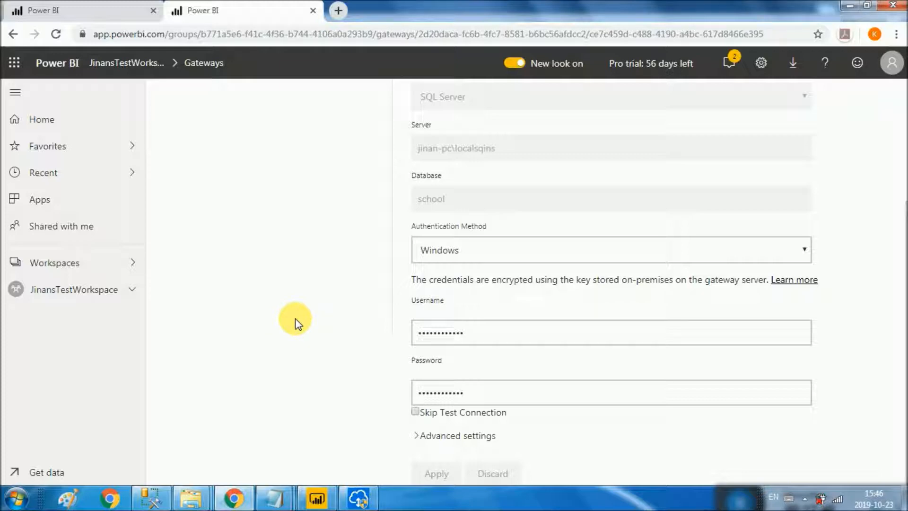
left_click(238, 504)
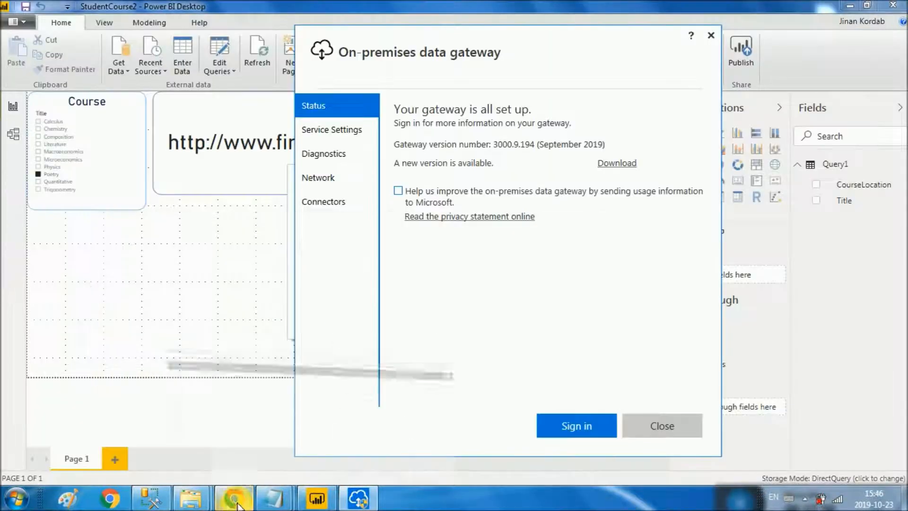
mouse_move(280, 489)
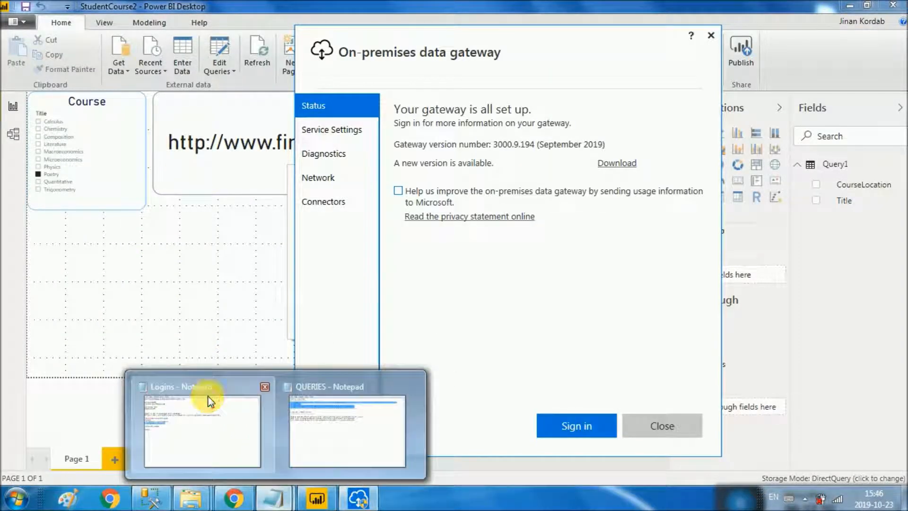
left_click(209, 396)
left_click(108, 232)
left_click_drag(101, 231, 59, 231)
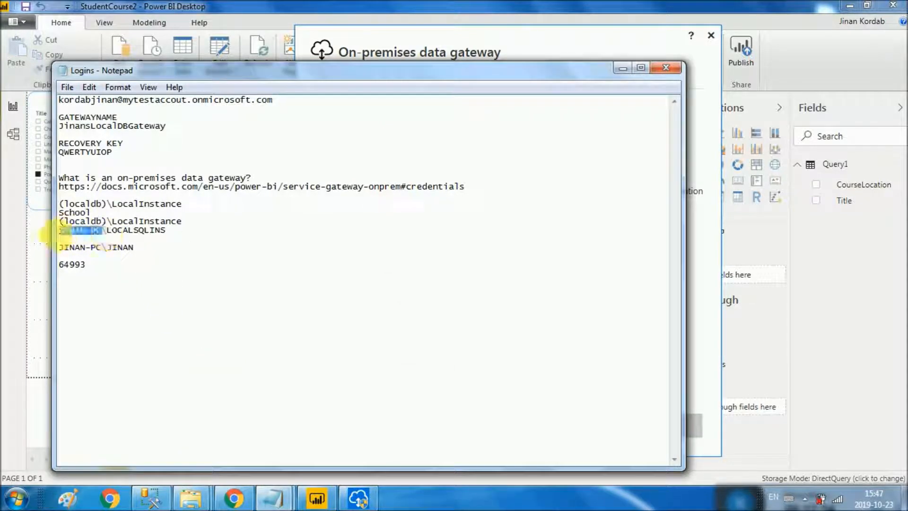
left_click(123, 247)
left_click_drag(137, 247, 58, 247)
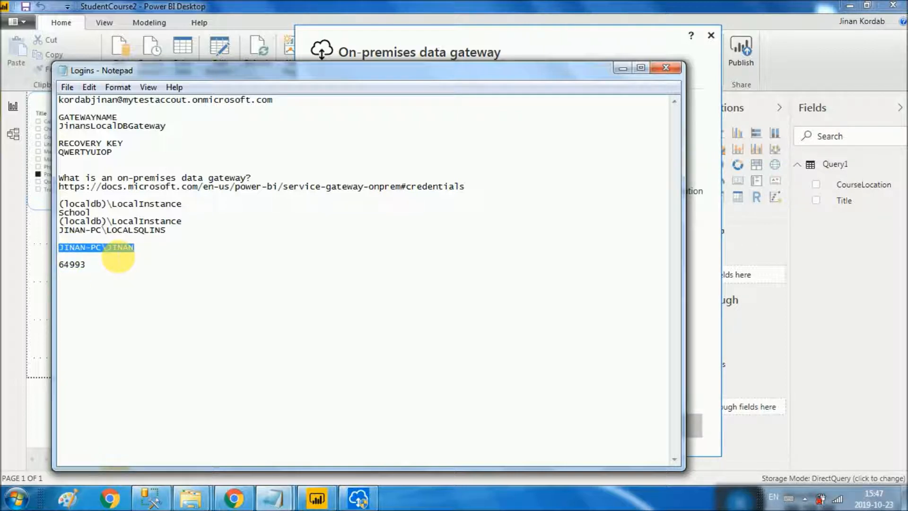
Step: Return to New data source in the Power BI service and check its Username and Password fields and connection status
left_click(234, 498)
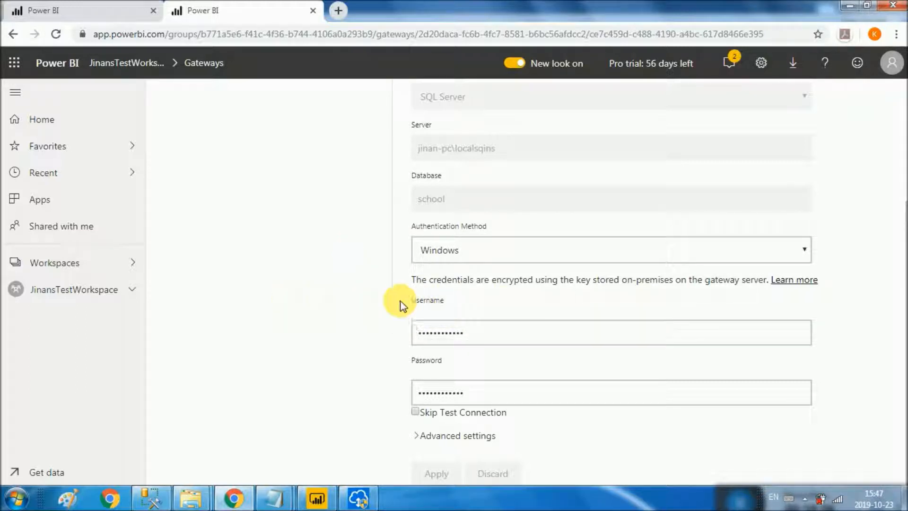
left_click(449, 391)
left_click(340, 353)
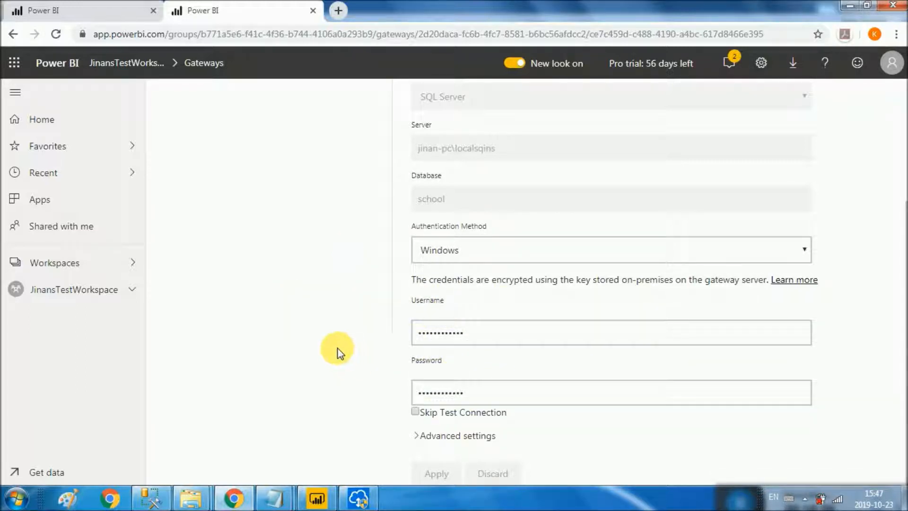
scroll(338, 353, "up", 4)
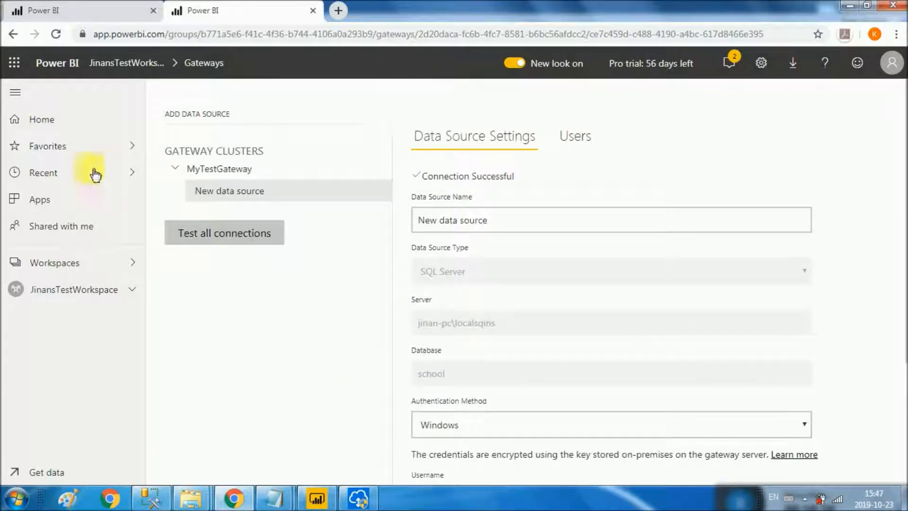
Step: Open the StudentCourse2 report from the test workspace's reports and select Composition in the Course slicer
left_click(115, 263)
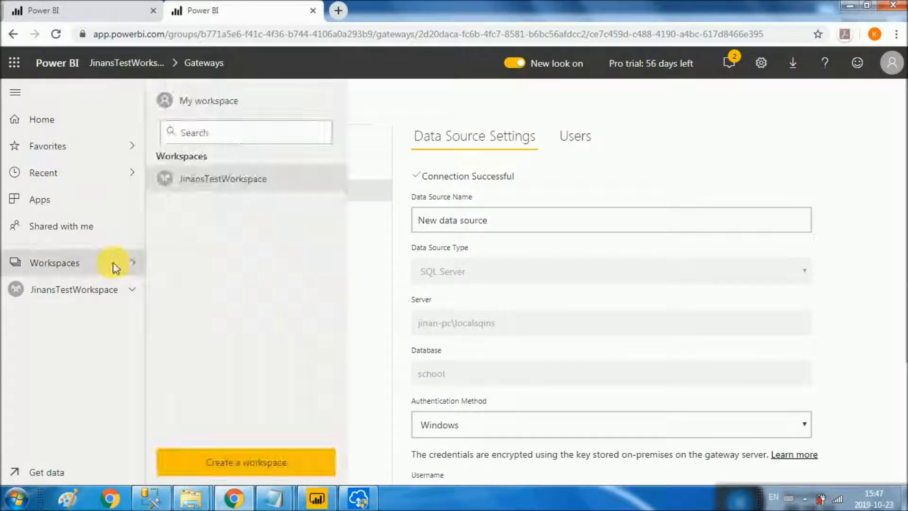
left_click(241, 178)
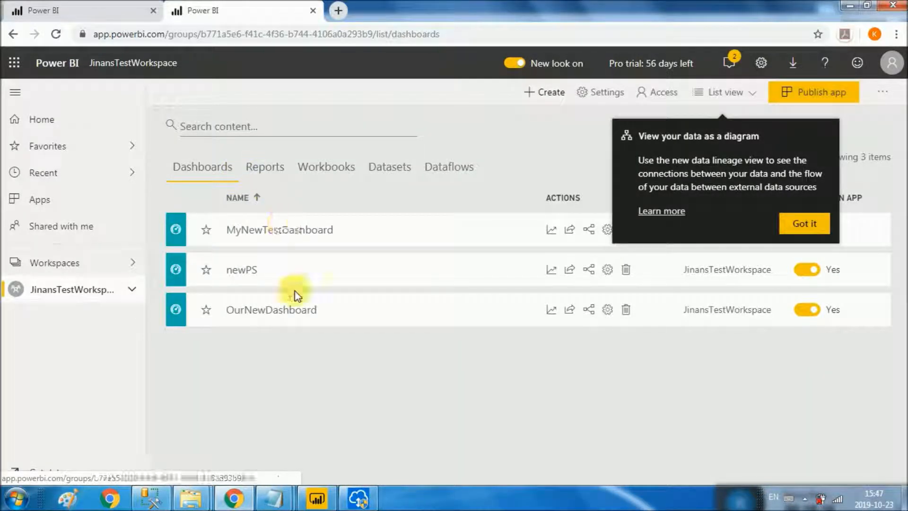
left_click(268, 168)
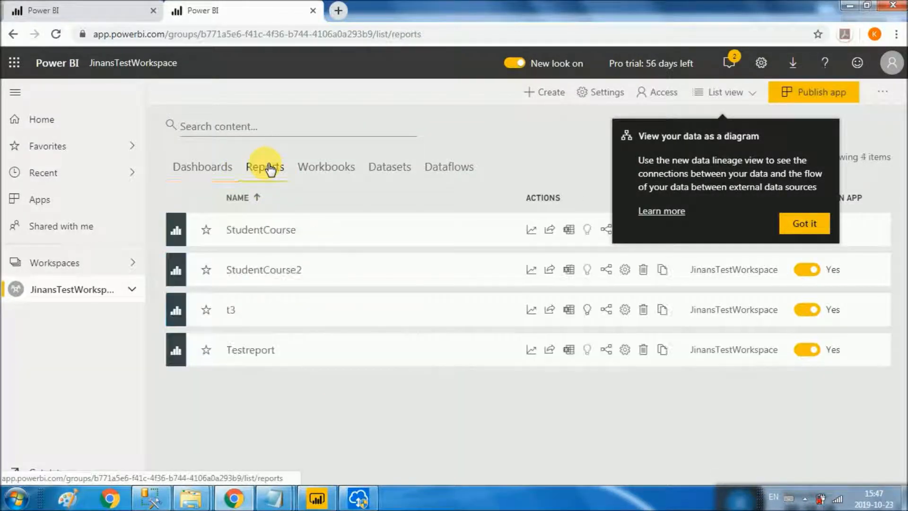
left_click(293, 273)
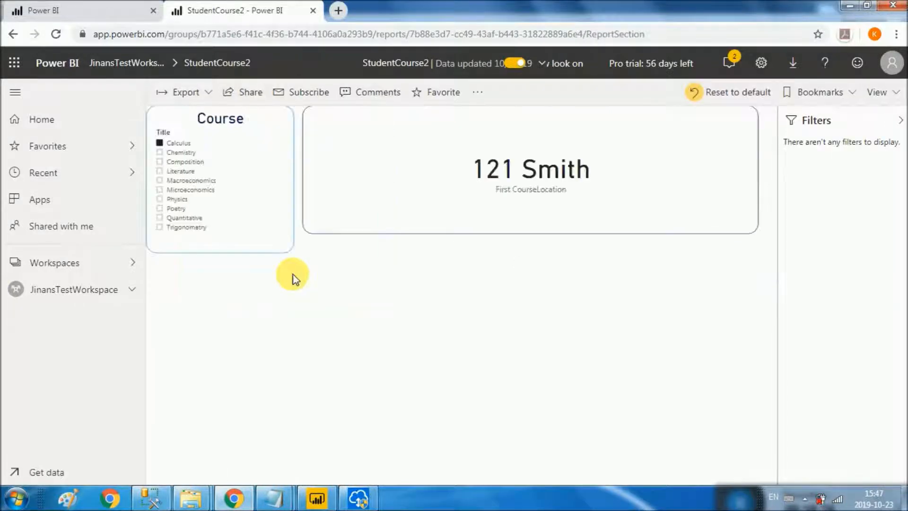
left_click(168, 152)
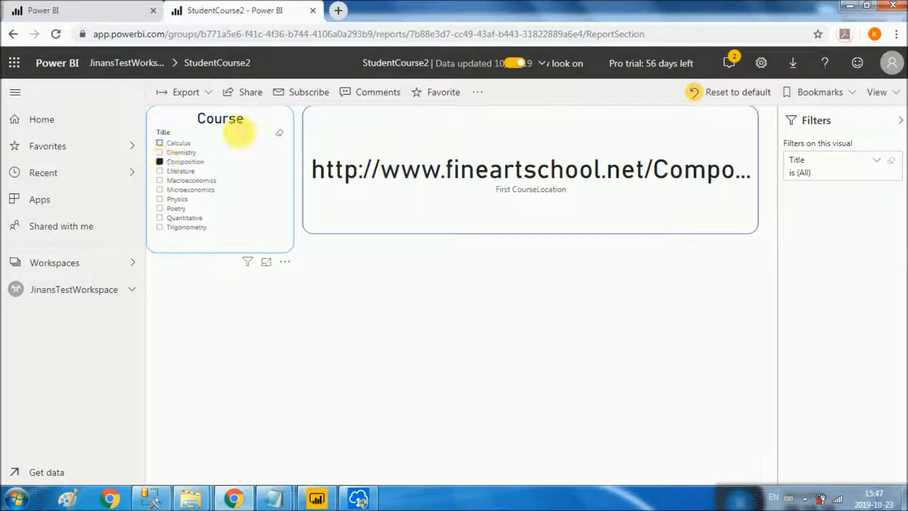
Step: Pin the report page live to a new dashboard named D2JINAN and go to that dashboard
left_click(477, 92)
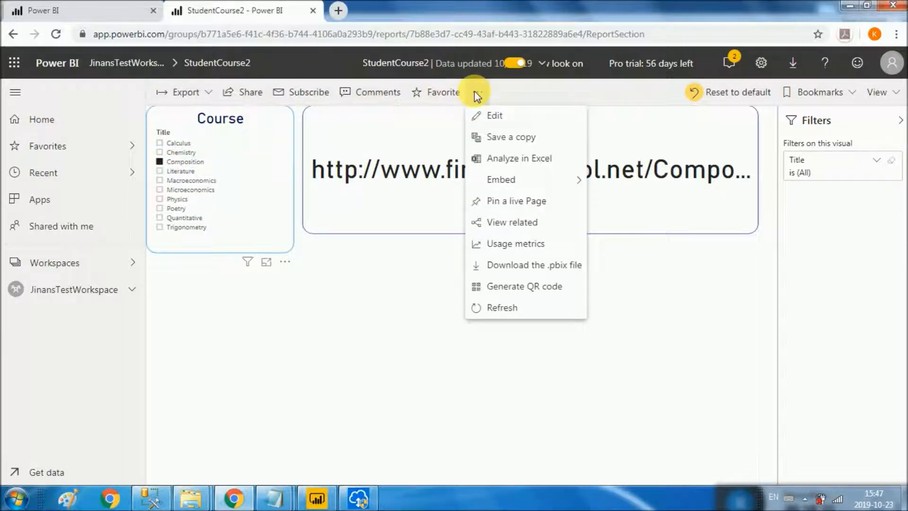
left_click(523, 205)
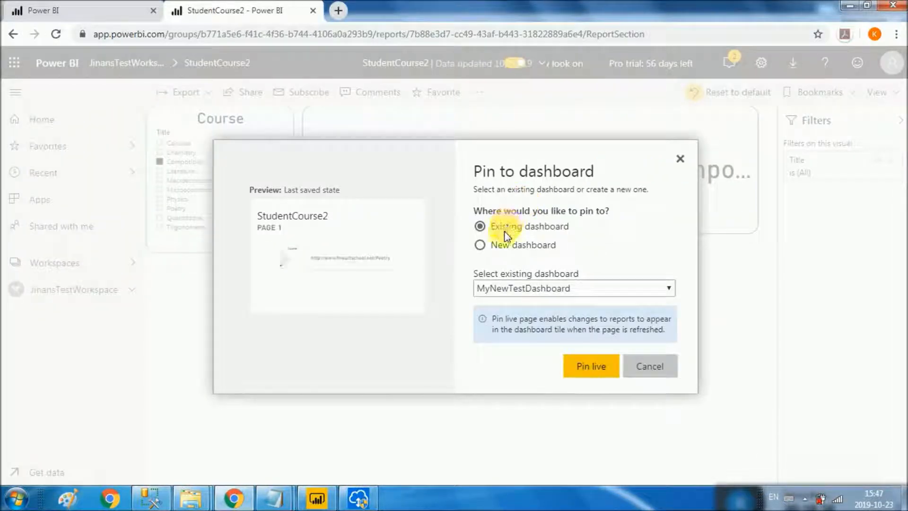
left_click(480, 246)
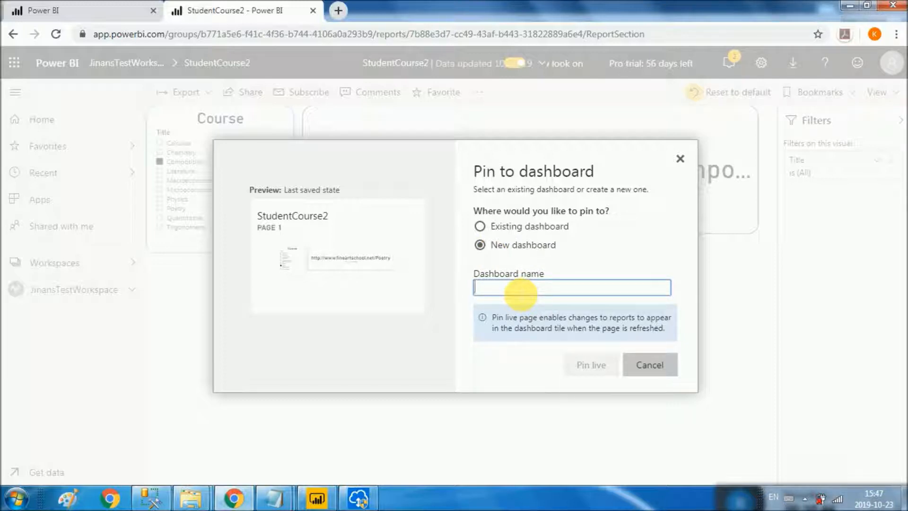
type("D2JINAN")
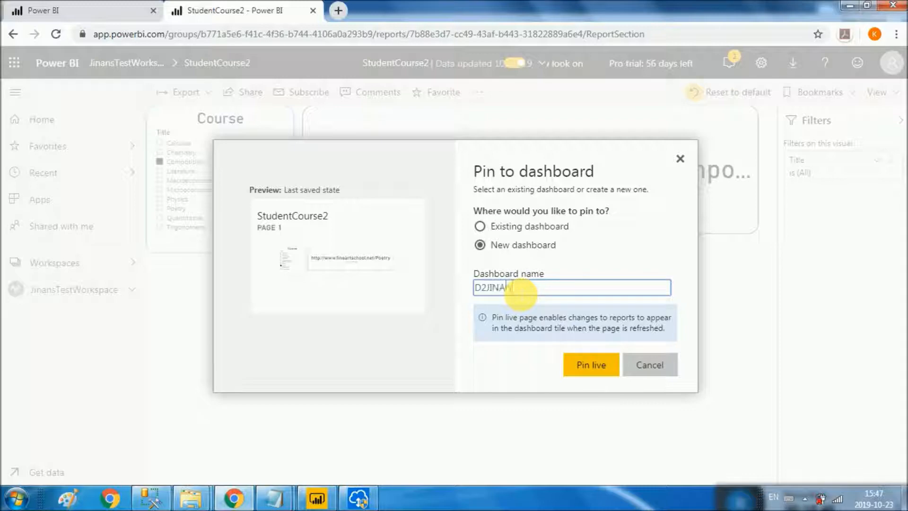
left_click(583, 368)
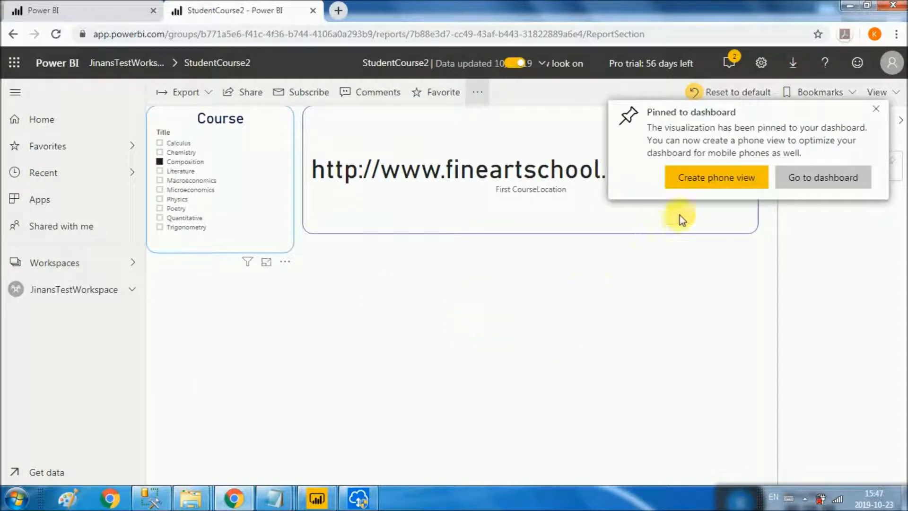
left_click(800, 177)
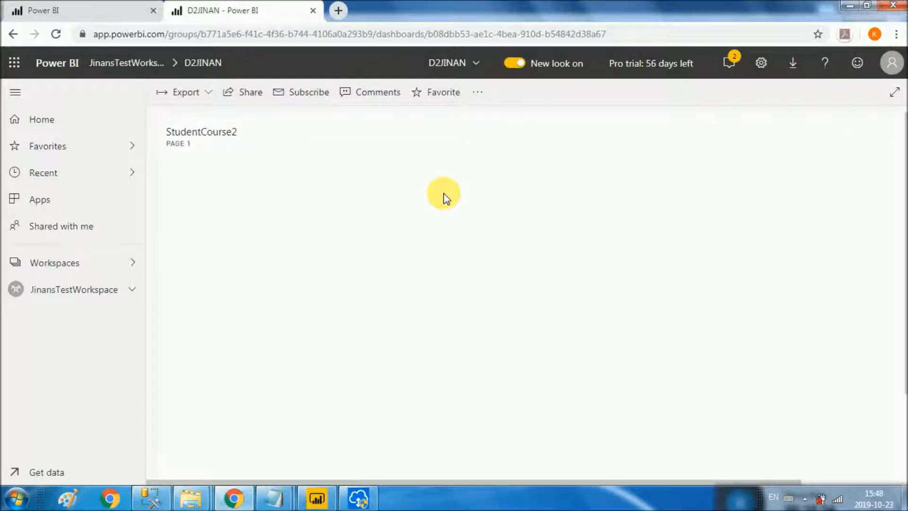
Step: Select the courses one by one from Calculus to Poetry in the pinned Course slicer to check the dashboard's CourseLocation card
left_click(478, 92)
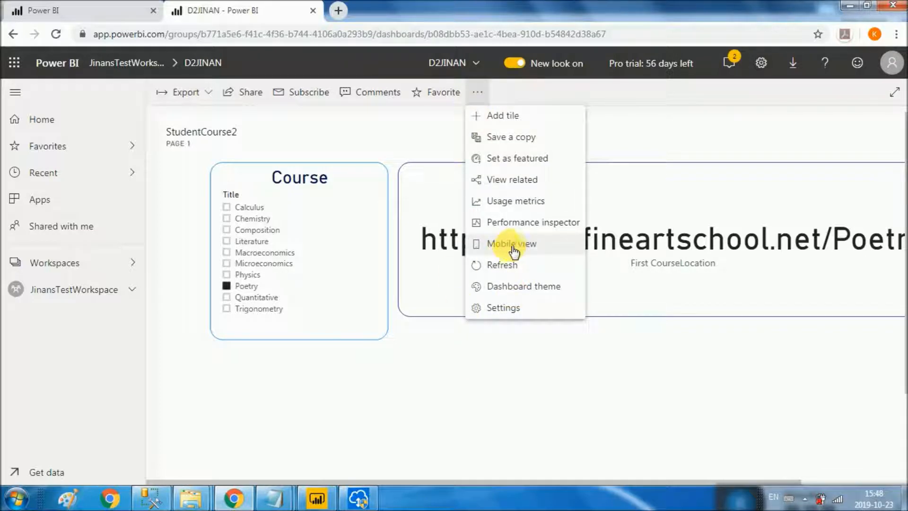
left_click(408, 386)
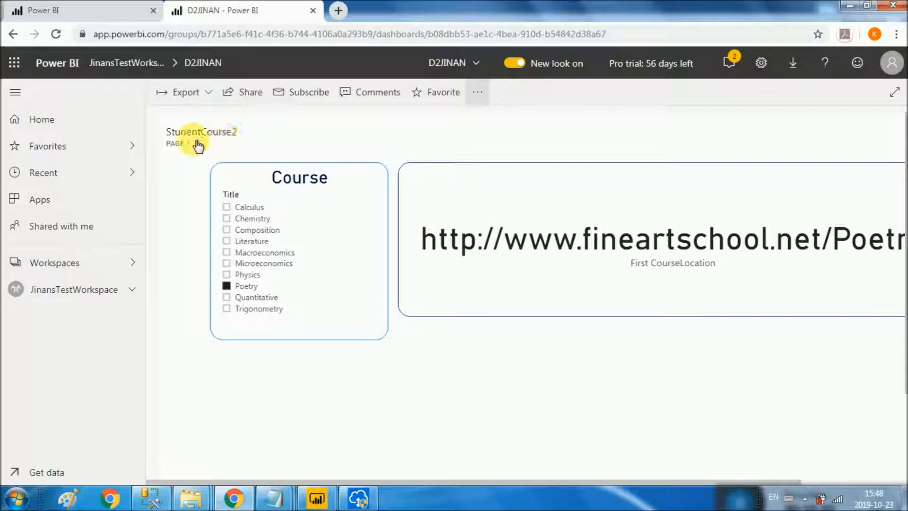
left_click(227, 208)
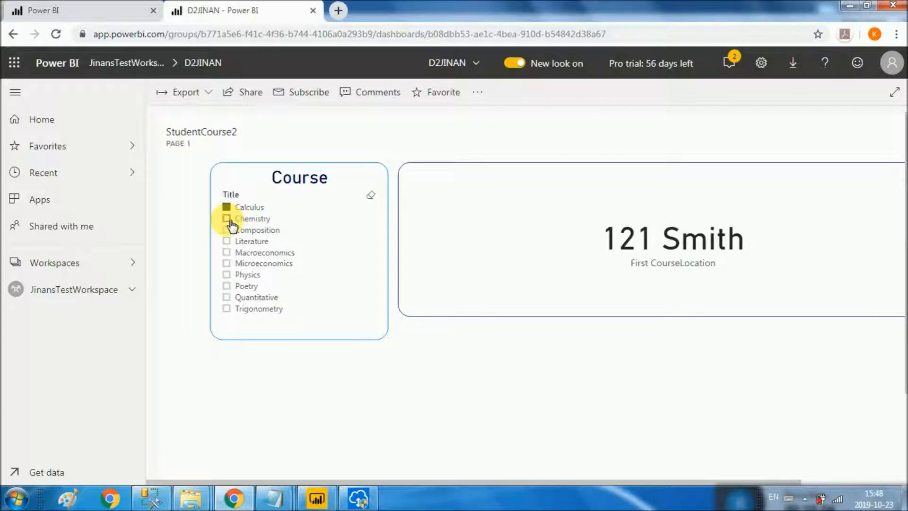
left_click(228, 219)
left_click(228, 230)
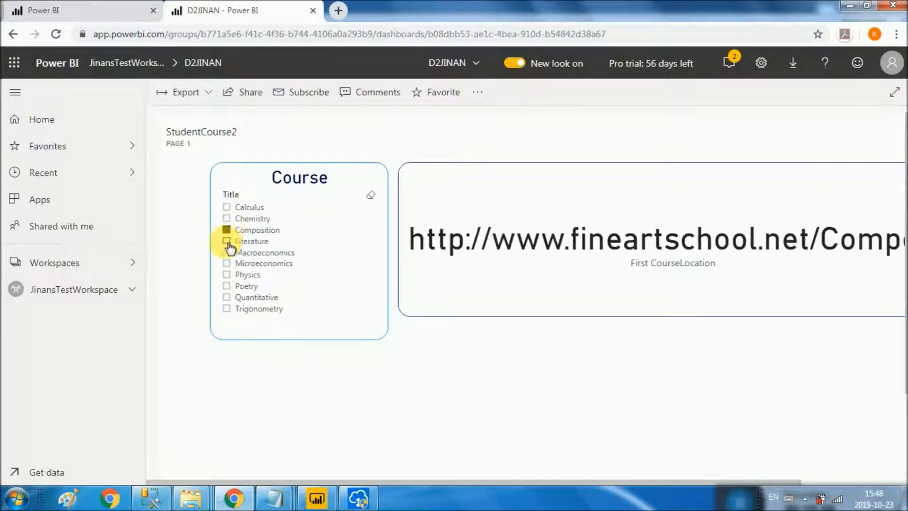
left_click(229, 243)
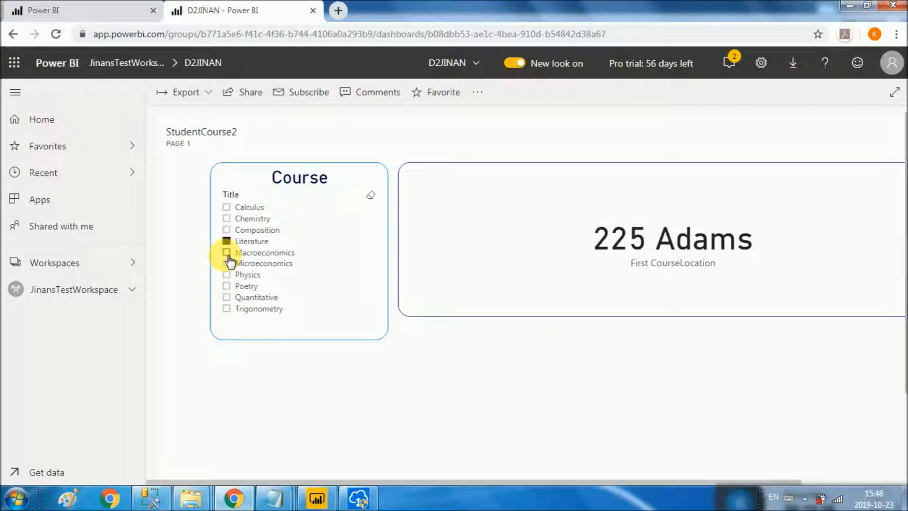
left_click(229, 254)
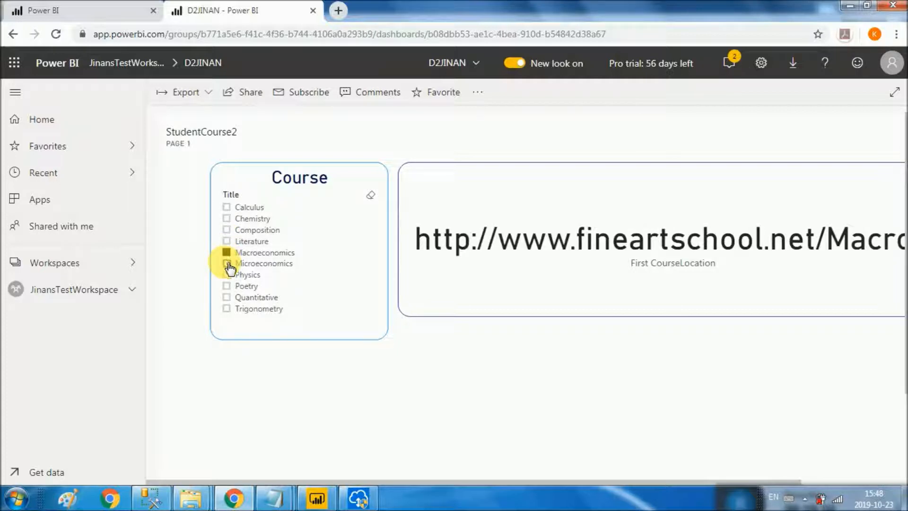
left_click(228, 265)
left_click(229, 275)
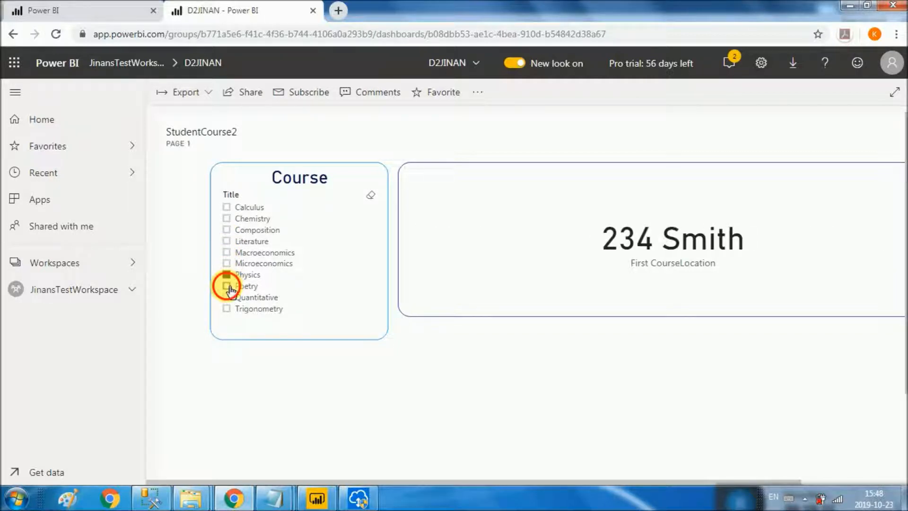
left_click(229, 286)
Step: Look through the dashboard's sharing options, try the recipient field, and cancel without sharing it
left_click(244, 95)
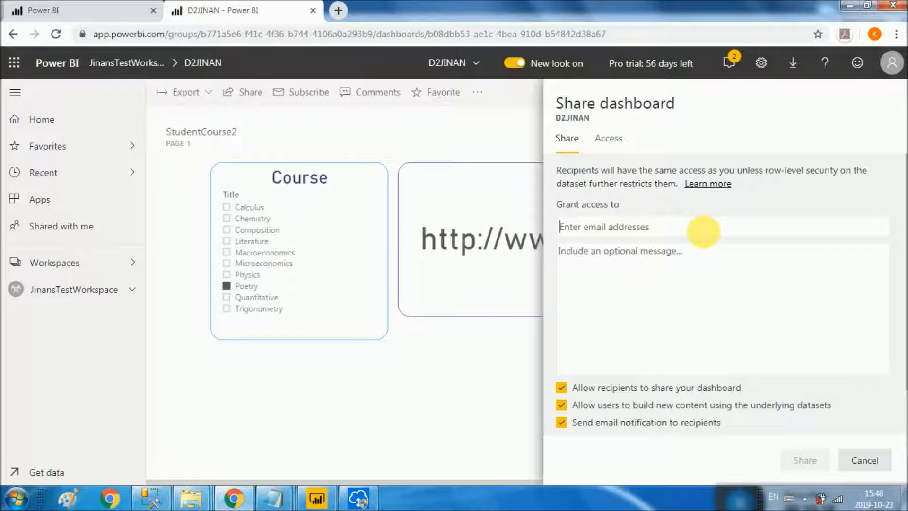
type("k")
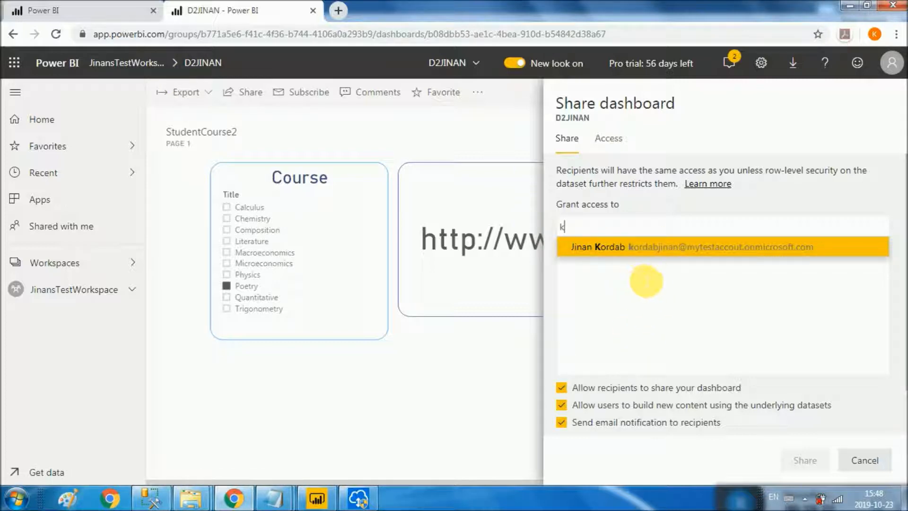
left_click(646, 282)
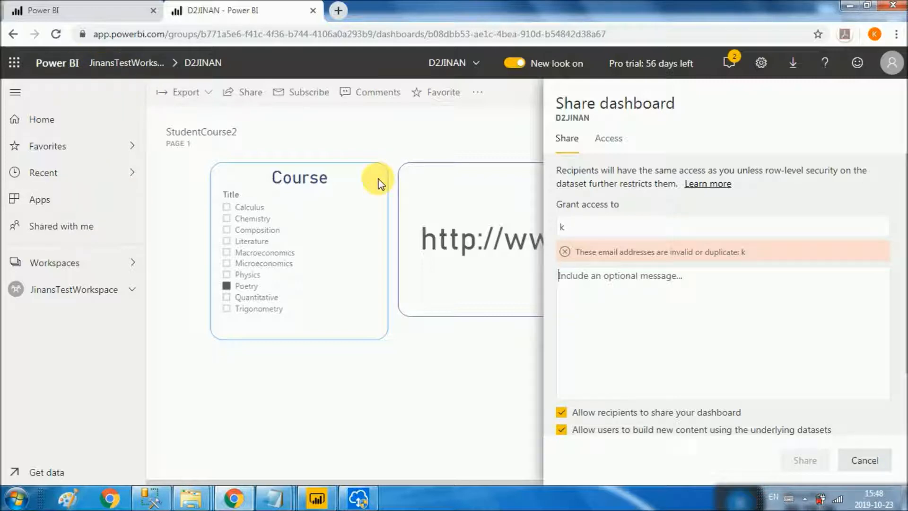
left_click(870, 461)
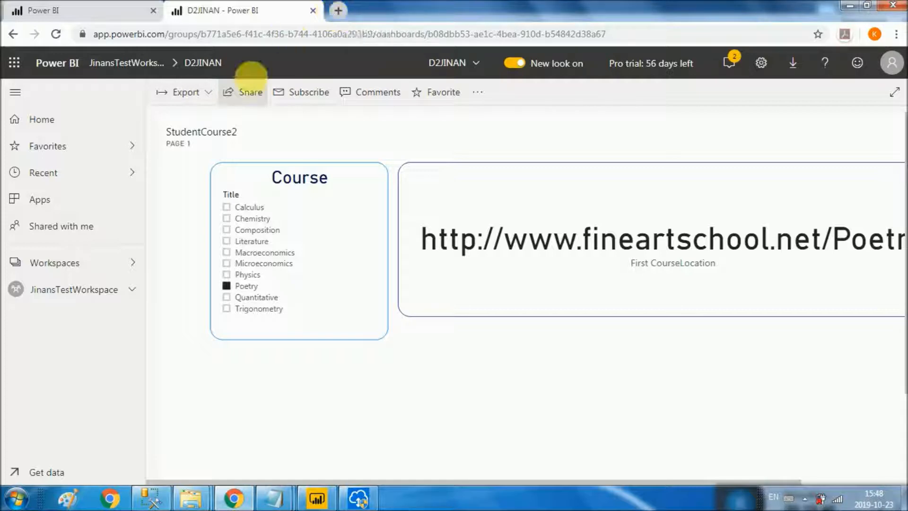
left_click(208, 92)
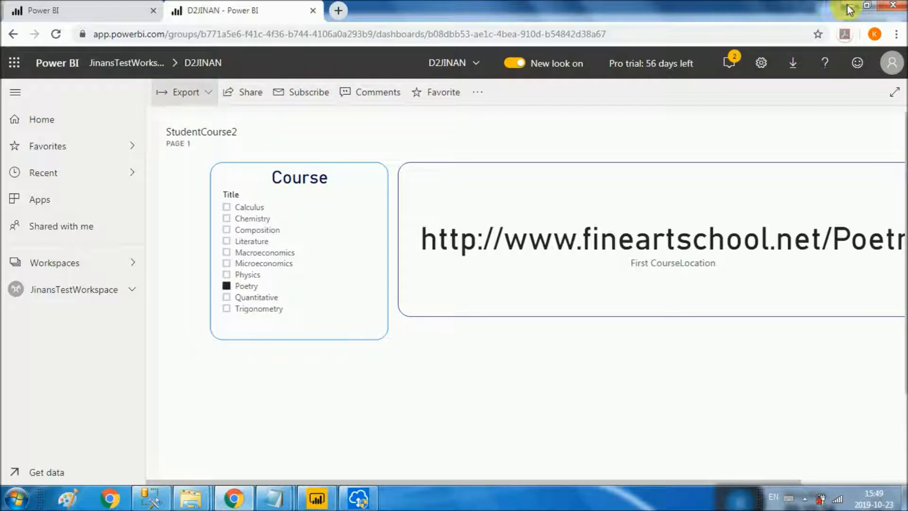
Step: Switch to Power BI Desktop, dismiss the publishing message, and bring up the On-premises data gateway status
left_click(314, 500)
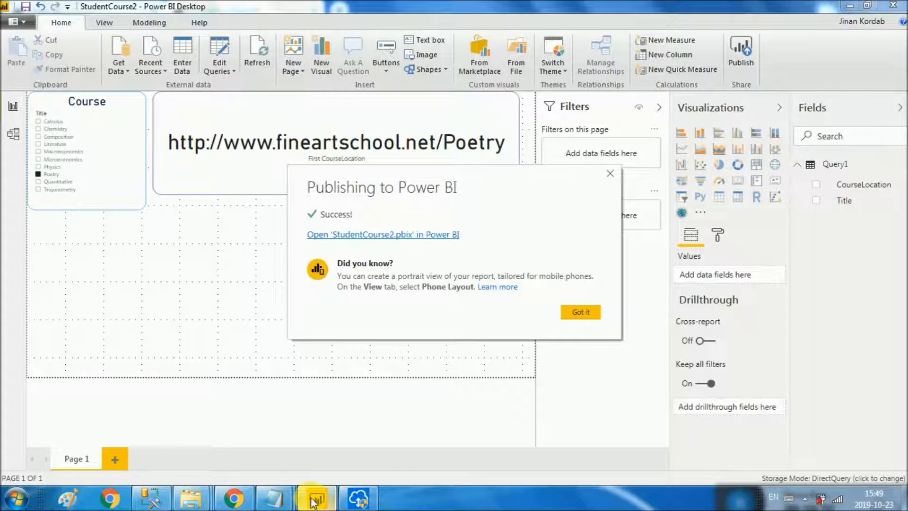
left_click(609, 174)
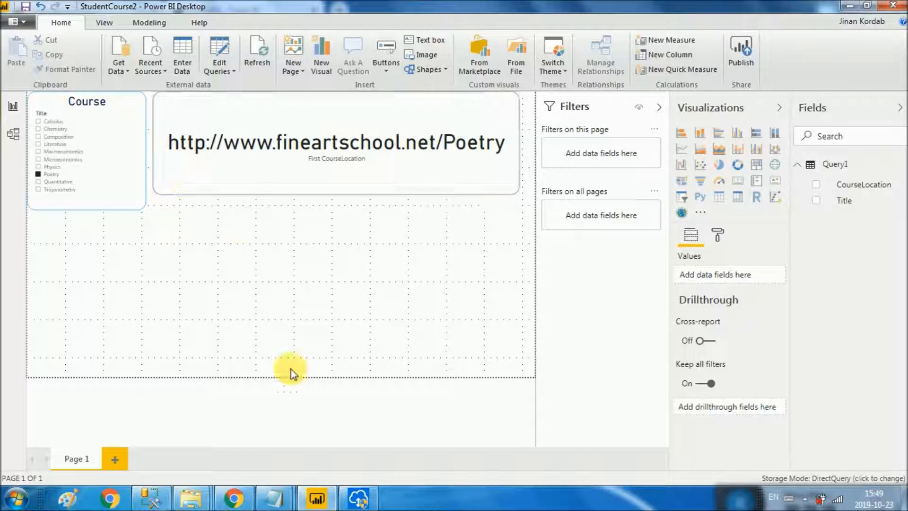
left_click(357, 498)
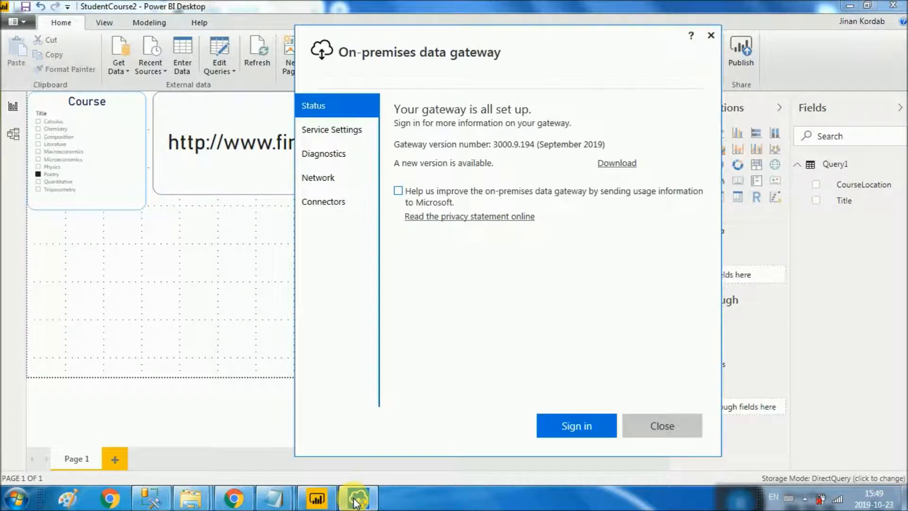
Step: Put away the On-premises data gateway window to return to the StudentCourse2 report
left_click(357, 500)
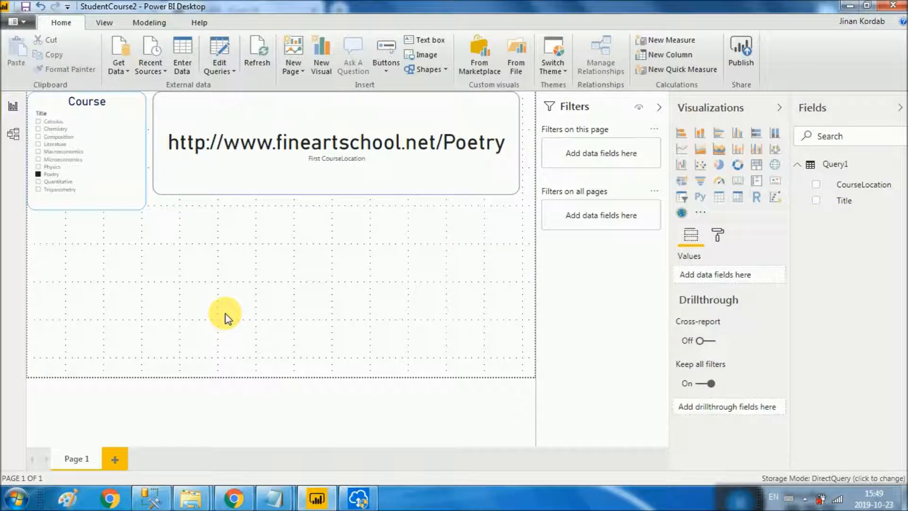
left_click(233, 498)
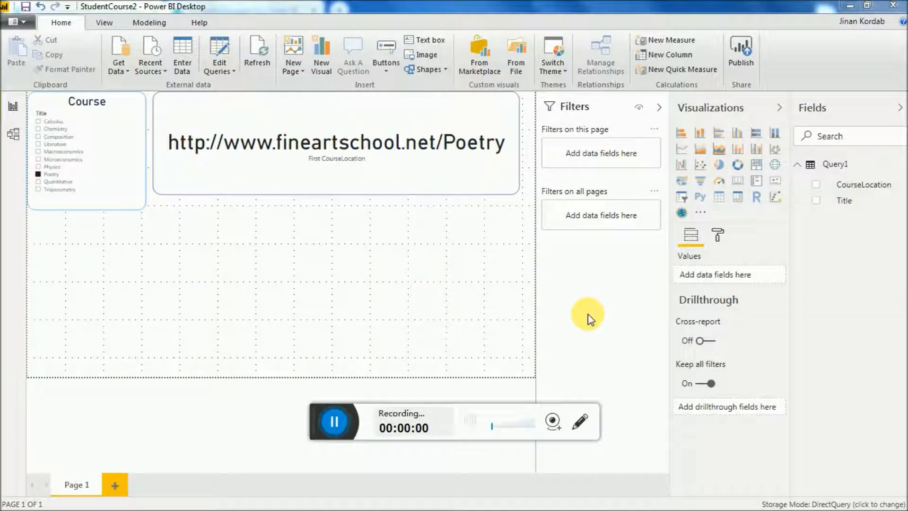
left_click_drag(320, 424, 832, 480)
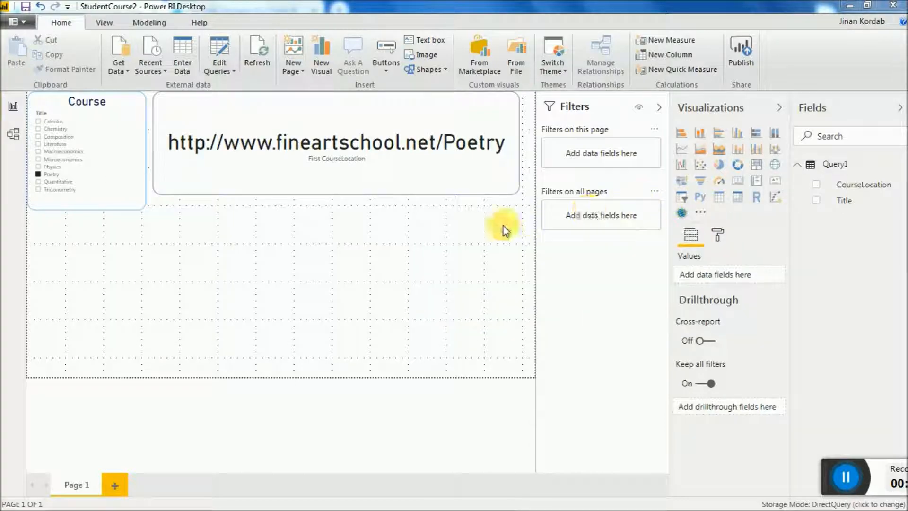
Step: Switch to Chrome and look through the OKViz Synoptic Panel page from its description down to the license section
key("alt+Tab")
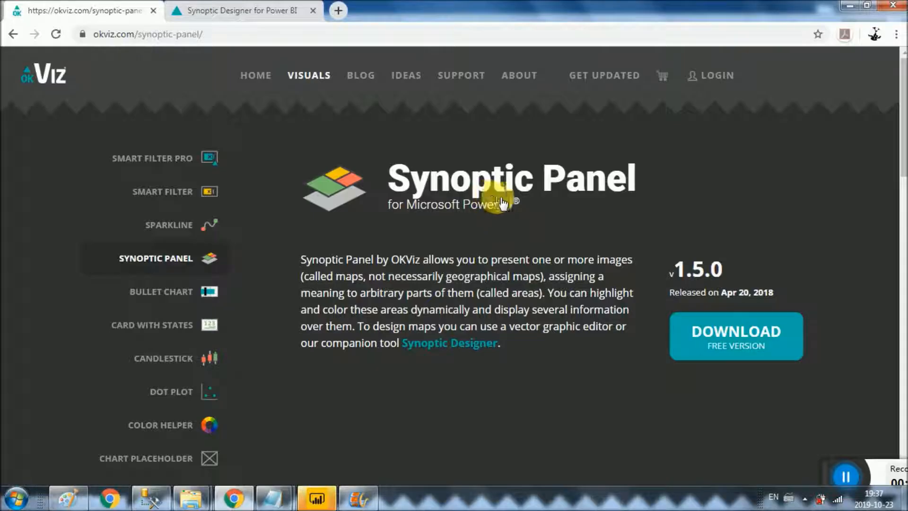
scroll(518, 265, "down", 3)
scroll(518, 265, "up", 2)
scroll(518, 277, "down", 12)
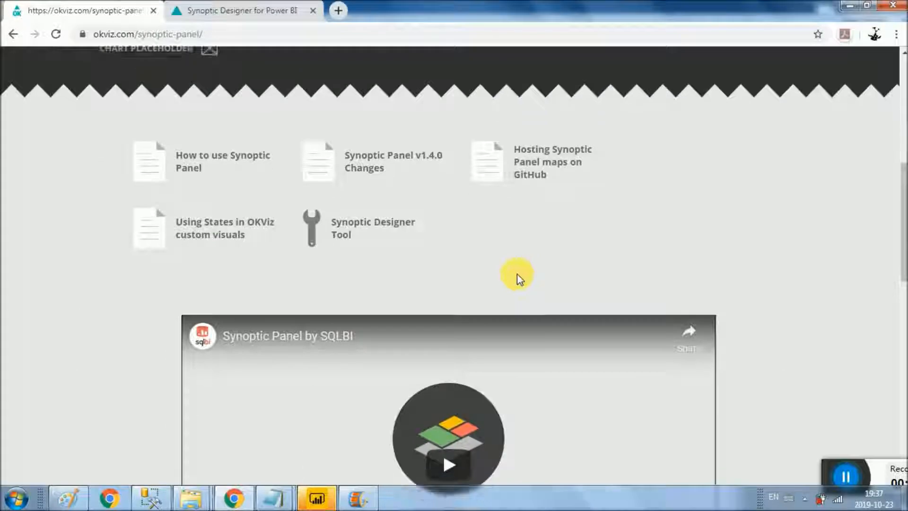
scroll(518, 274, "down", 10)
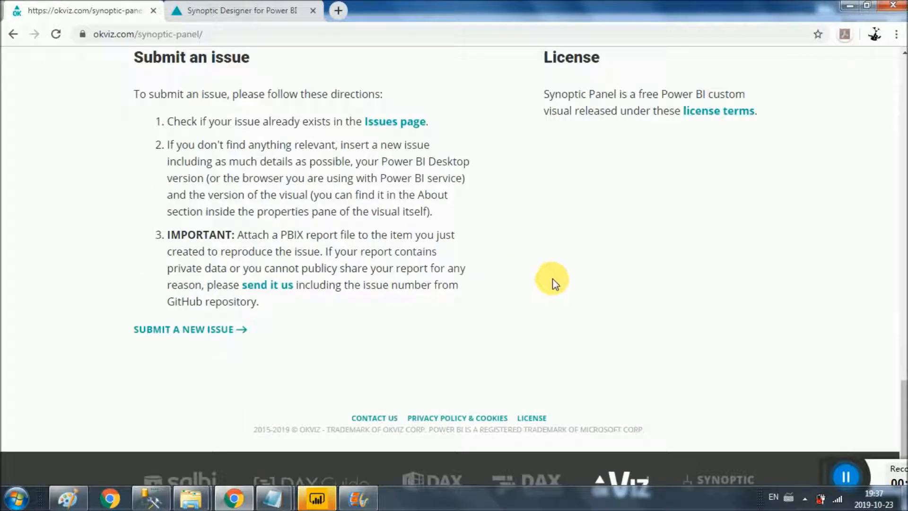
scroll(553, 282, "up", 8)
scroll(553, 282, "up", 10)
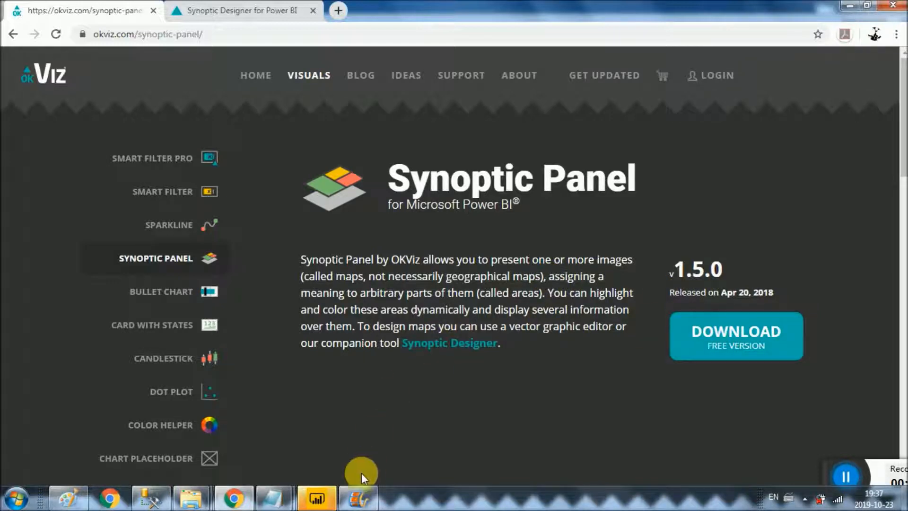
Step: Switch to Power BI Desktop and import the custom visual file synopticPanelByOKViz.1.5.0.0 into the report
left_click(317, 498)
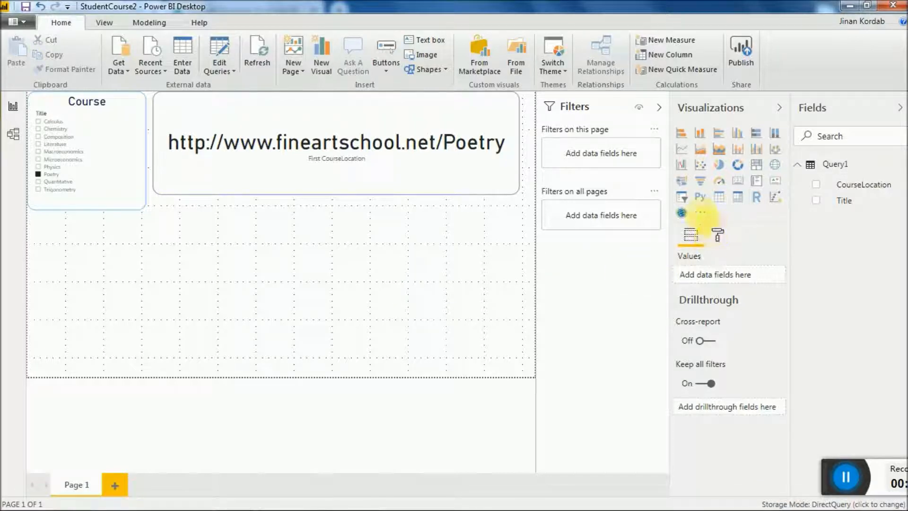
left_click(701, 212)
left_click(731, 230)
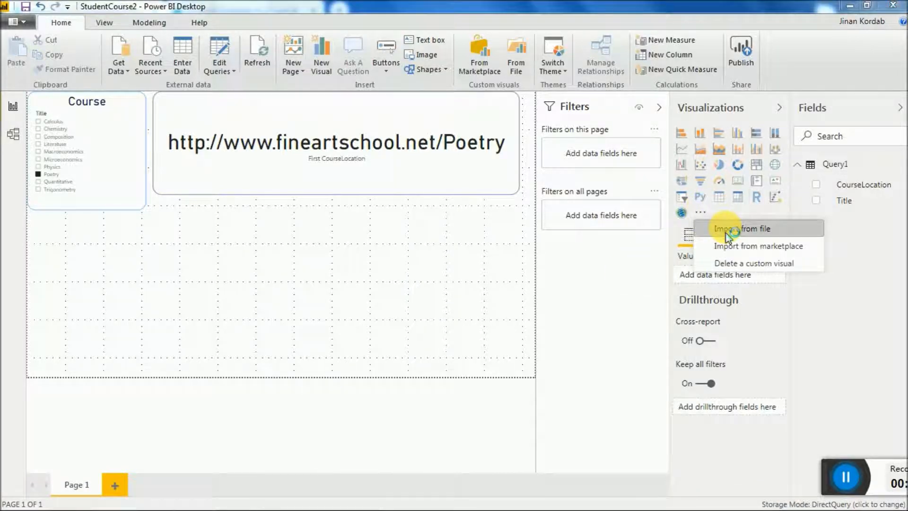
left_click(531, 308)
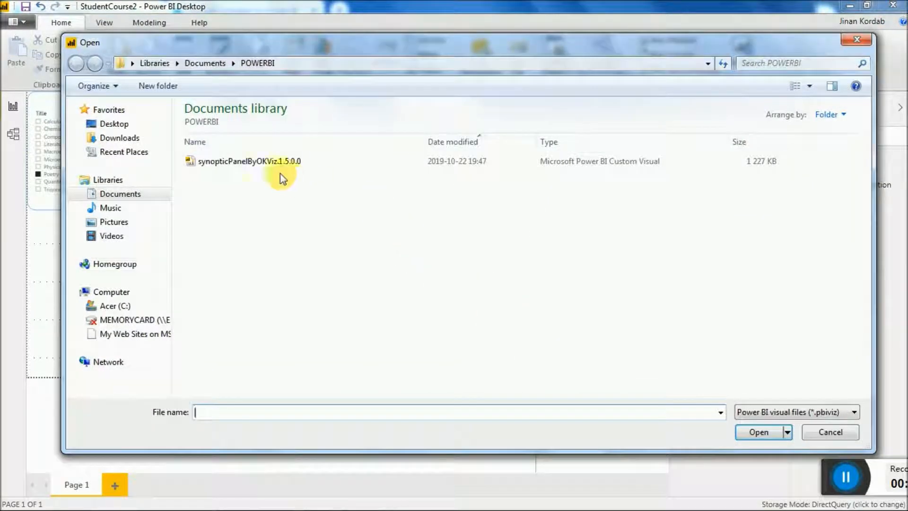
left_click(274, 166)
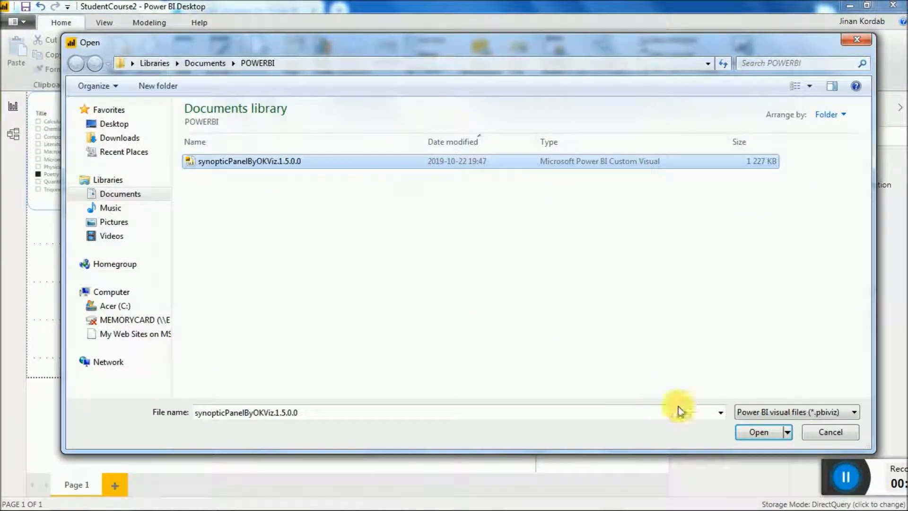
left_click(744, 429)
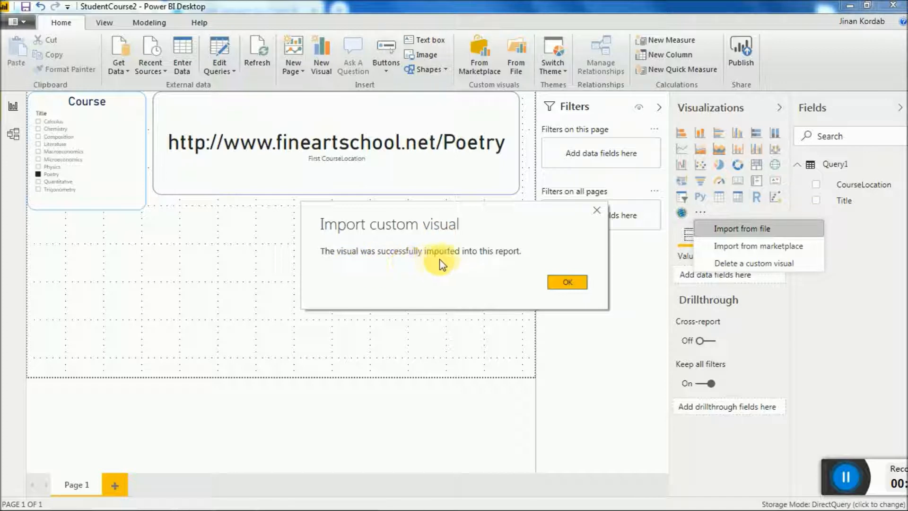
left_click(568, 284)
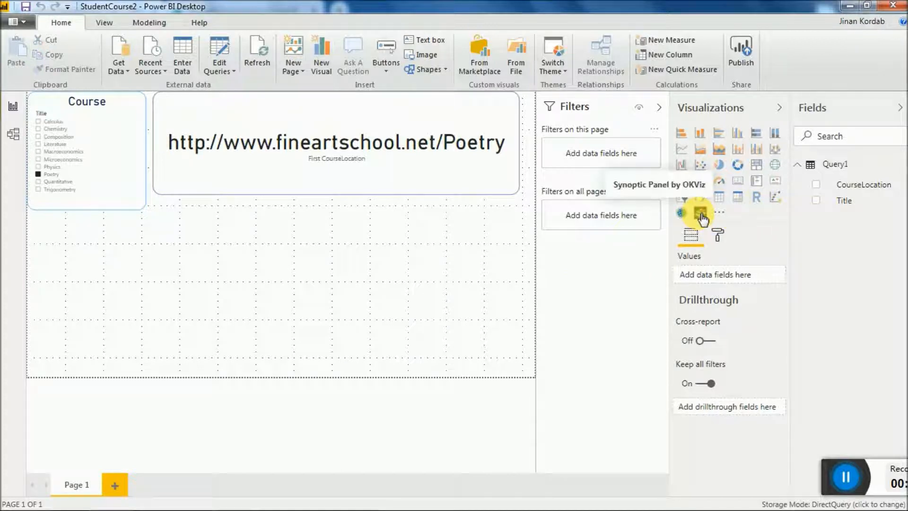
Step: Add a Synoptic Panel by OKViz visual below the Course slicer and enlarge it to be wider than the slicer
left_click(700, 213)
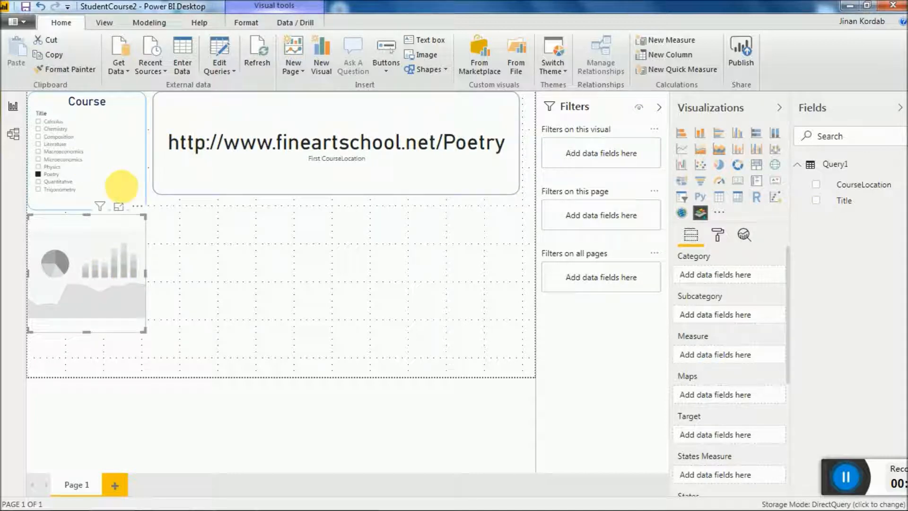
left_click_drag(144, 332, 215, 345)
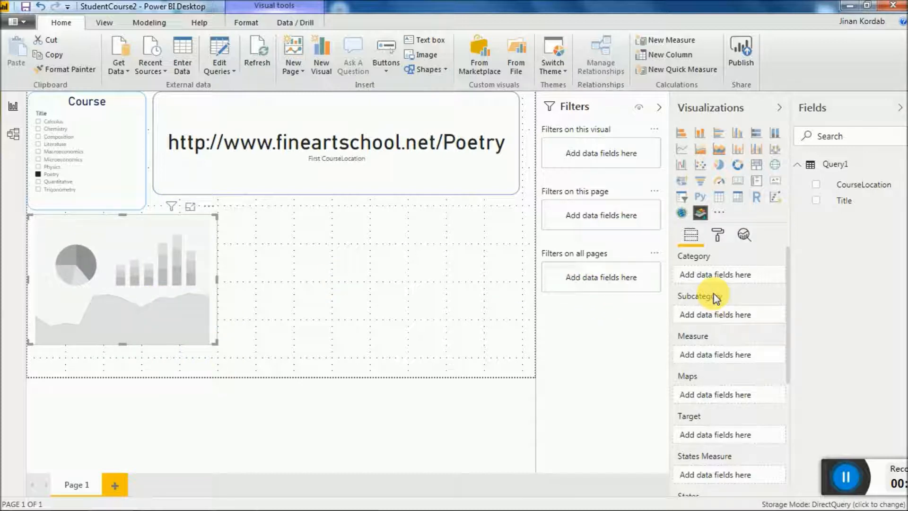
left_click_drag(789, 289, 800, 260)
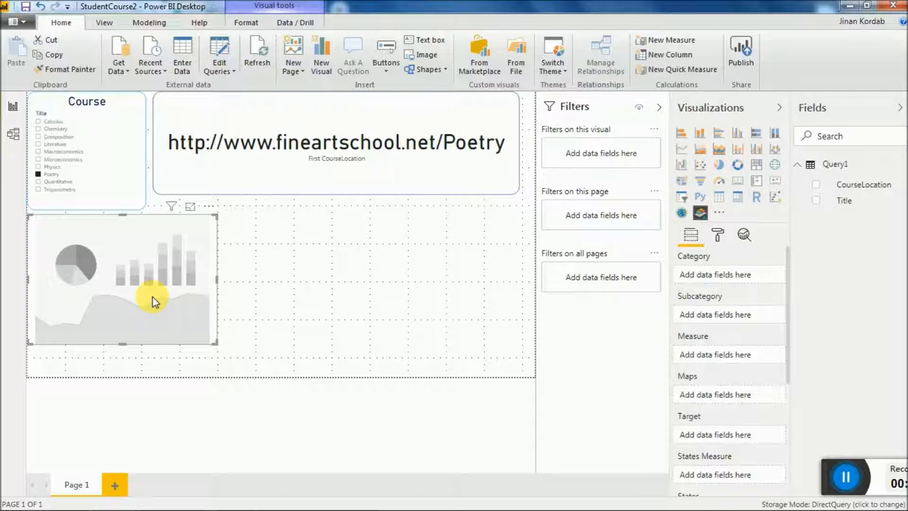
Step: Switch to Chrome and look through the general map gallery of Synoptic Designer for Power BI
key("alt+Tab")
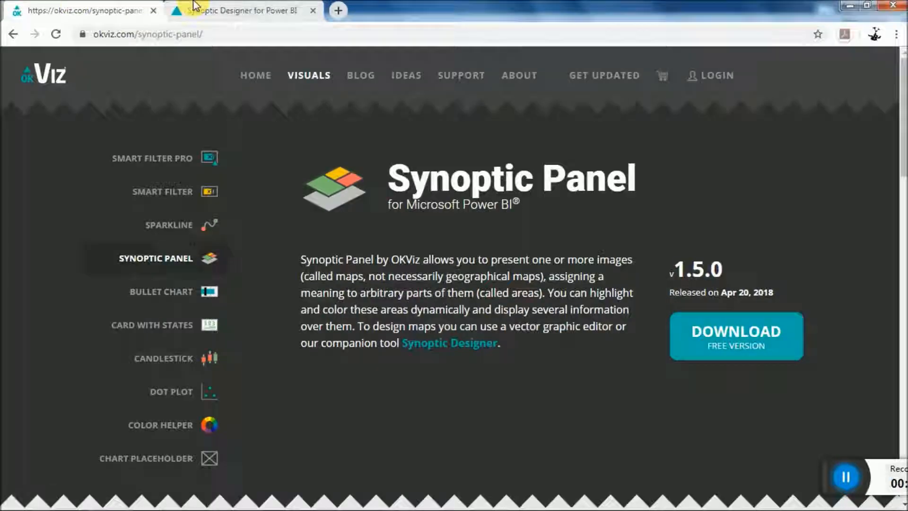
left_click(227, 10)
left_click(152, 152)
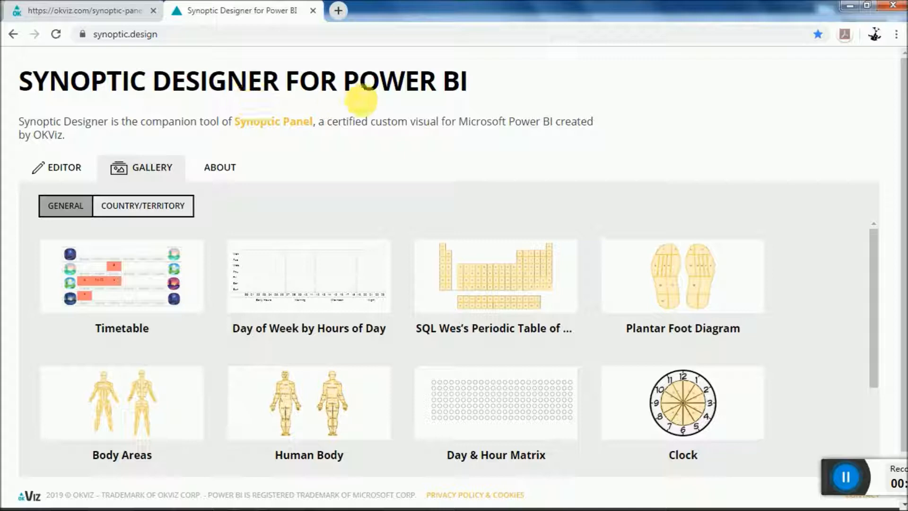
scroll(365, 239, "down", 3)
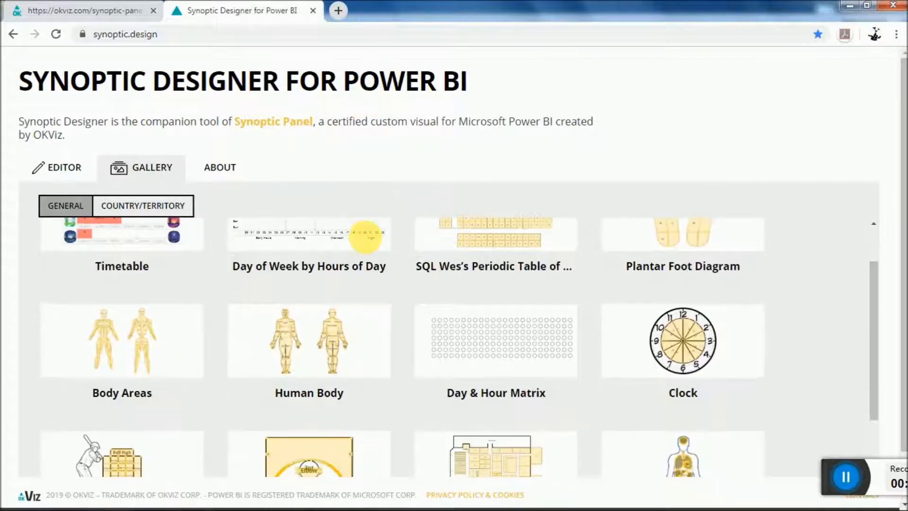
scroll(365, 240, "down", 2)
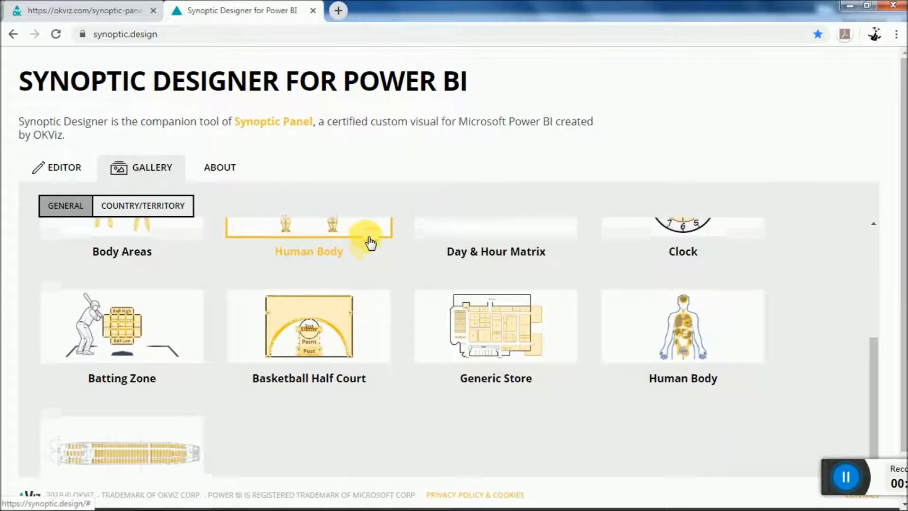
scroll(340, 291, "up", 5)
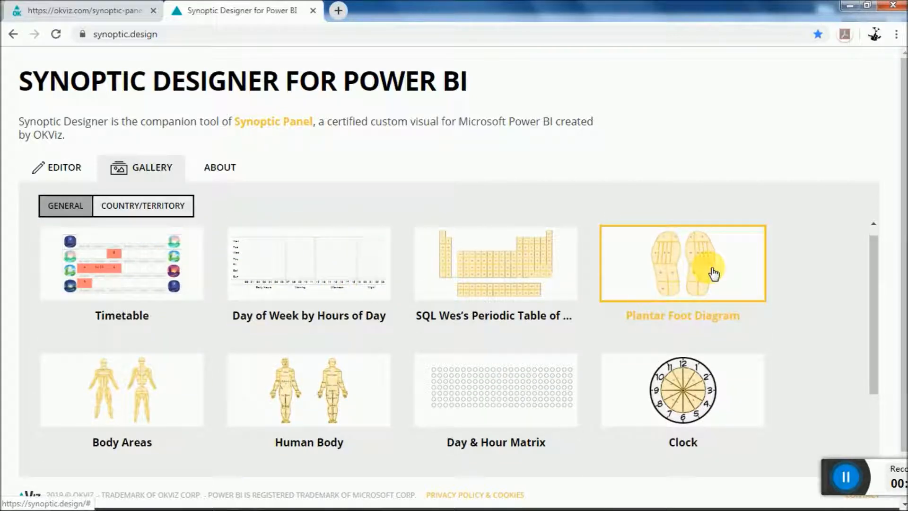
Step: Open SQL Wes's Periodic Table of Elements from the gallery in the designer and zoom out to 82.6%
left_click(550, 273)
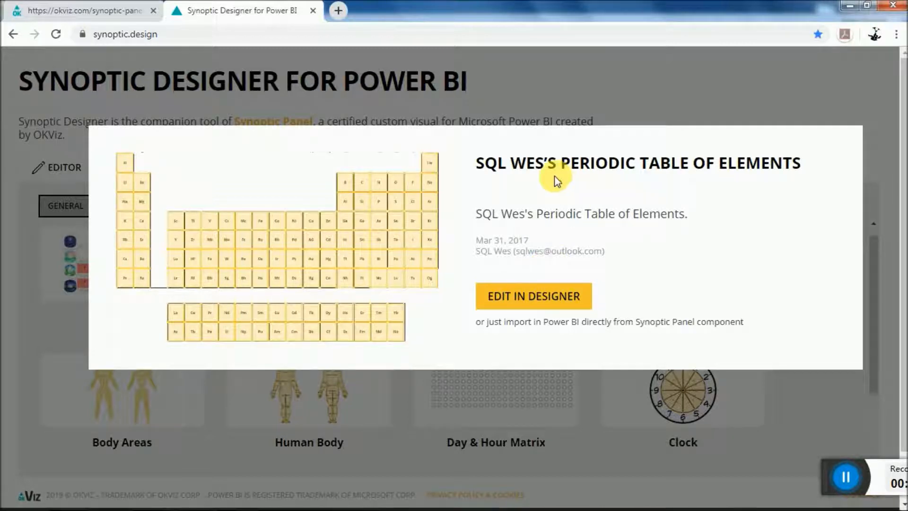
left_click(548, 305)
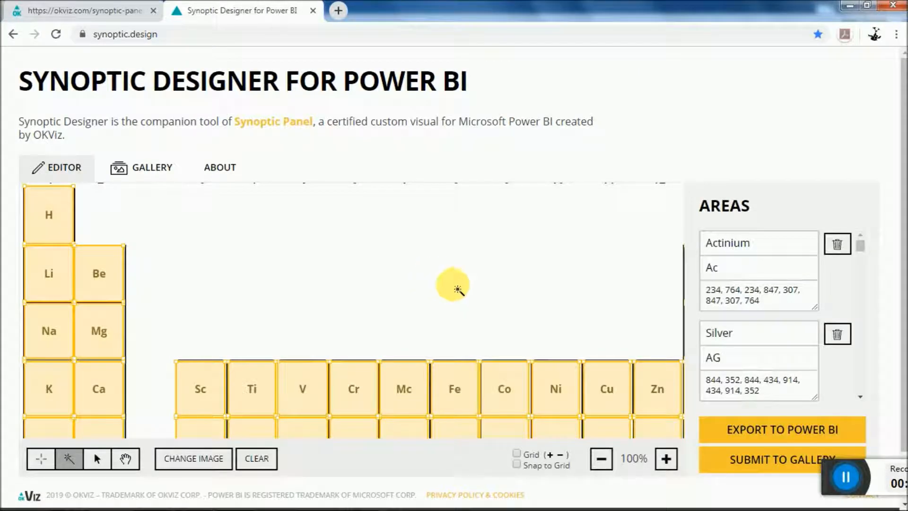
scroll(470, 289, "down", 2)
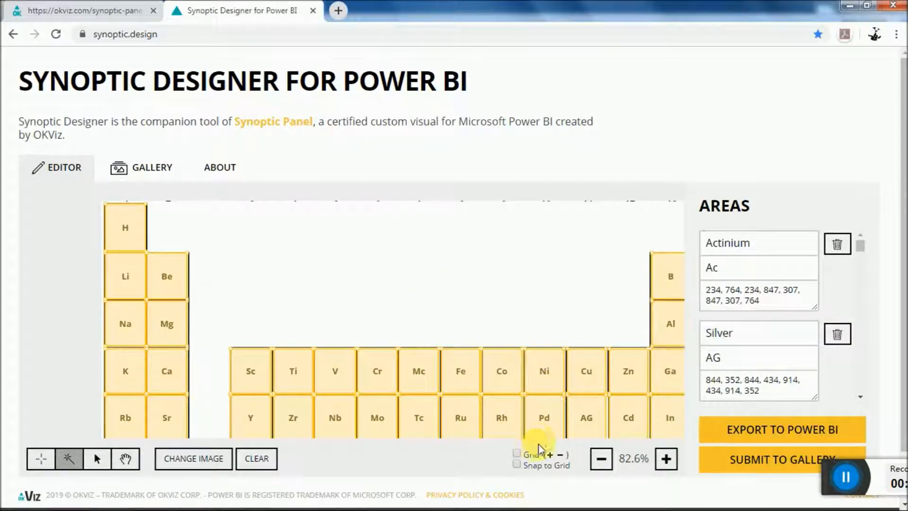
scroll(537, 449, "down", 1)
Step: Select the Sc, Ti, V and Co cells of the periodic table to examine their area definitions
left_click(260, 314)
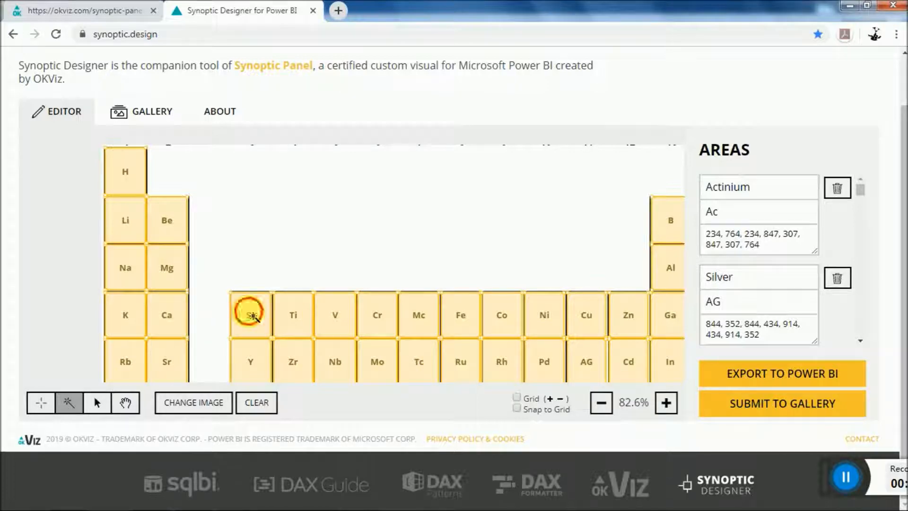
left_click(297, 313)
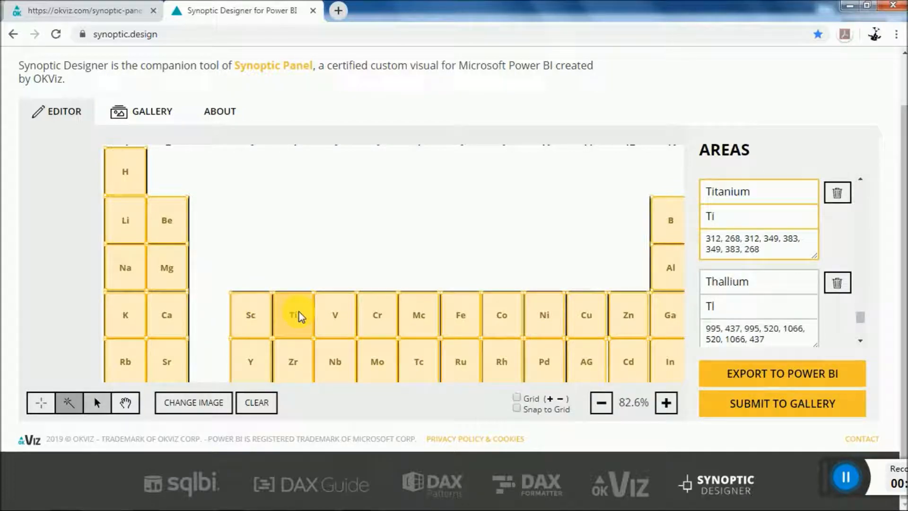
left_click(334, 316)
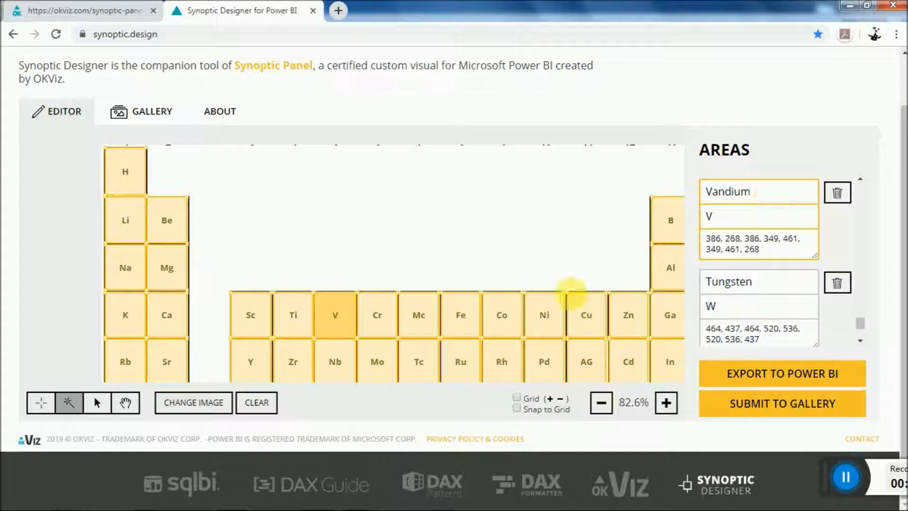
left_click(493, 317)
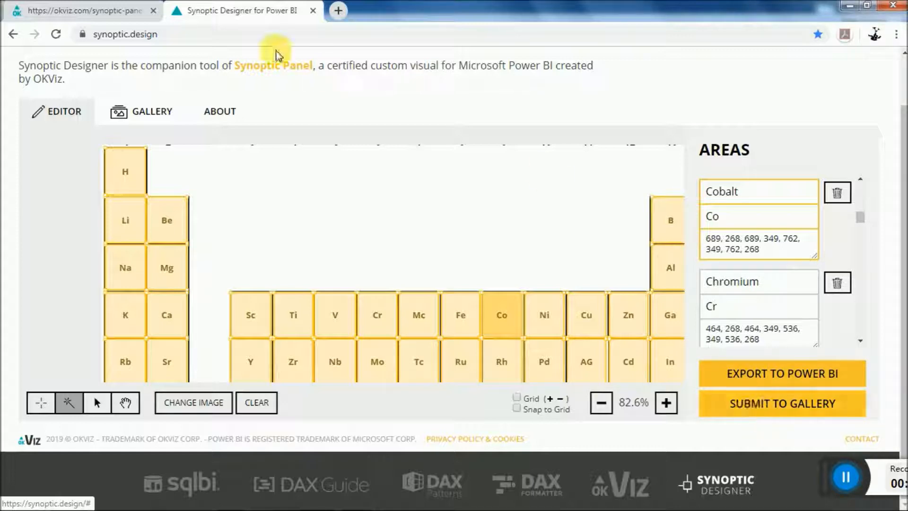
Step: Revisit the map gallery, return to the periodic table in the editor, and select the Ti and Sc cells to examine their areas
left_click(142, 112)
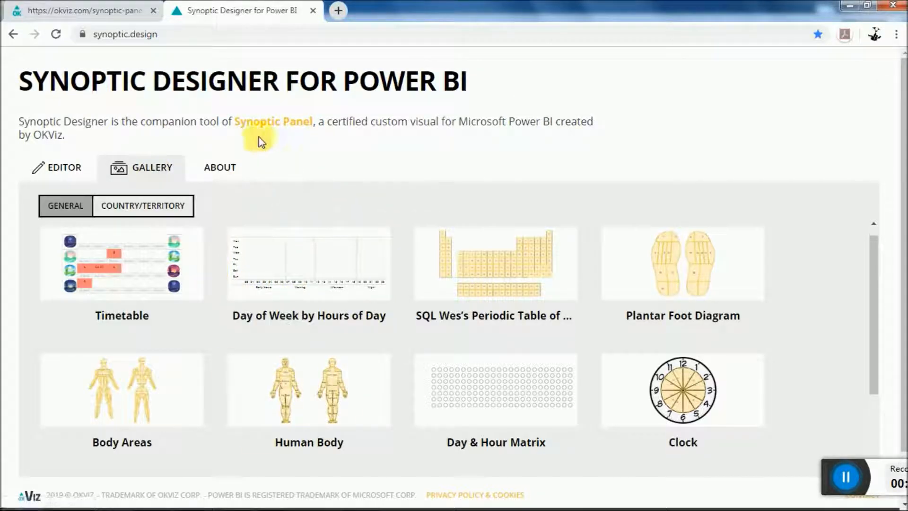
left_click(70, 169)
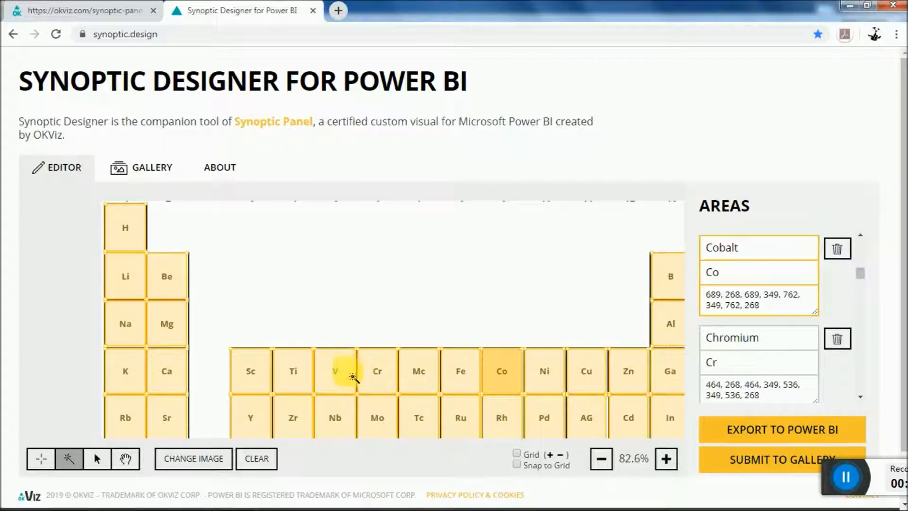
left_click(297, 378)
left_click(256, 376)
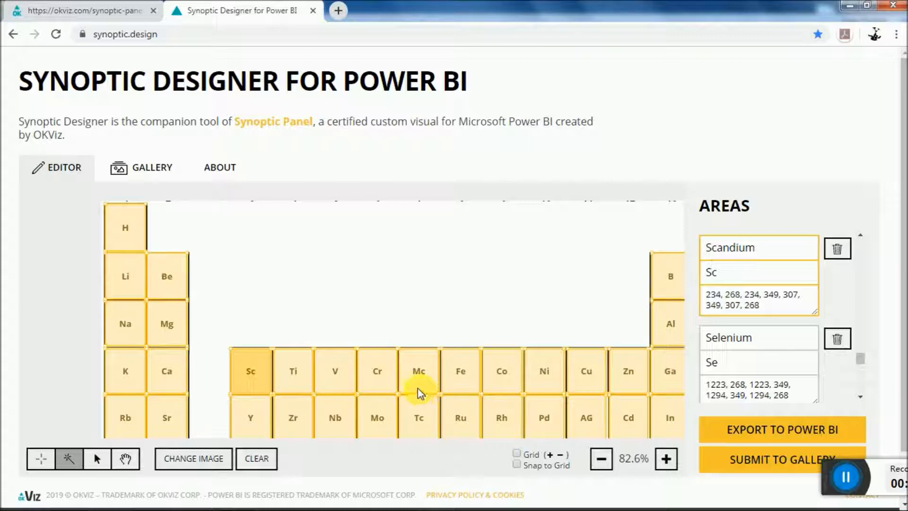
Step: Switch to Power BI Desktop, select Quantitative in the Course slicer, and select the CourseLocation card
key("alt+Tab")
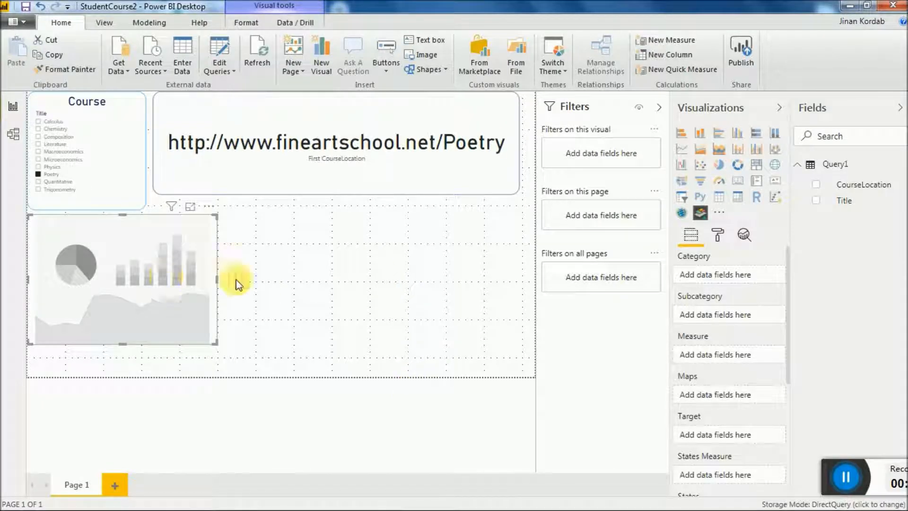
left_click_drag(787, 314, 784, 279)
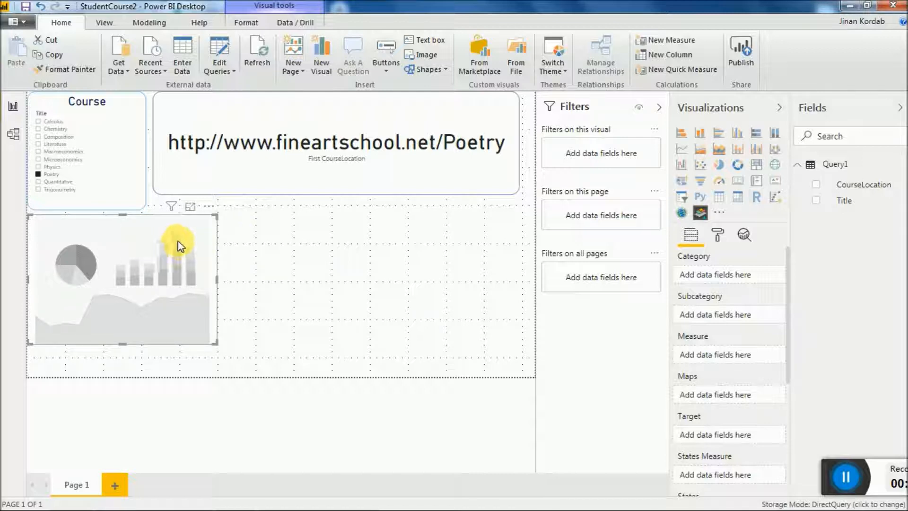
left_click(122, 182)
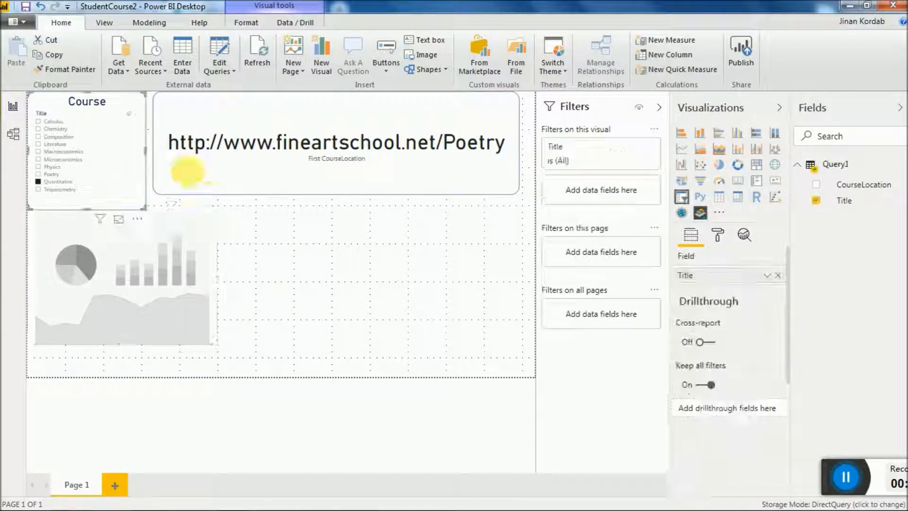
left_click(210, 168)
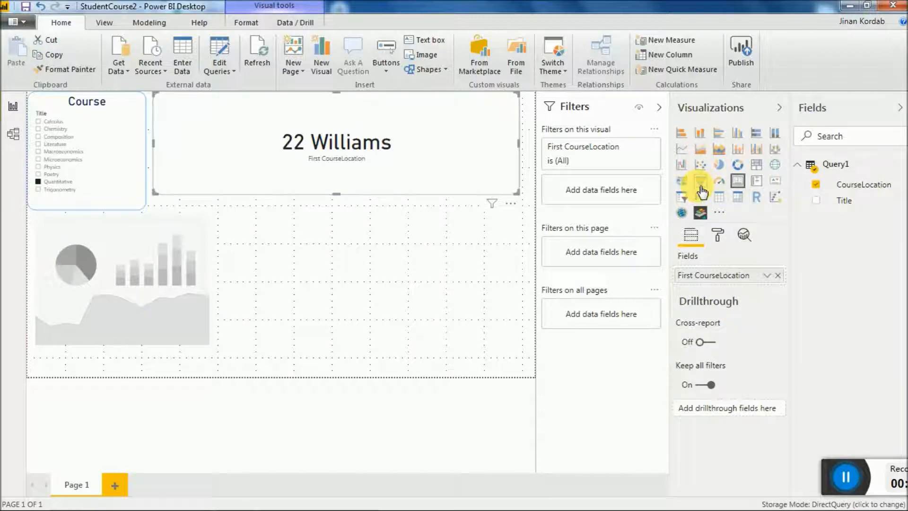
Step: Select the empty Synoptic Panel visual on the report page and switch to the browser to view the OKViz Synoptic Panel page
left_click(276, 341)
left_click(157, 299)
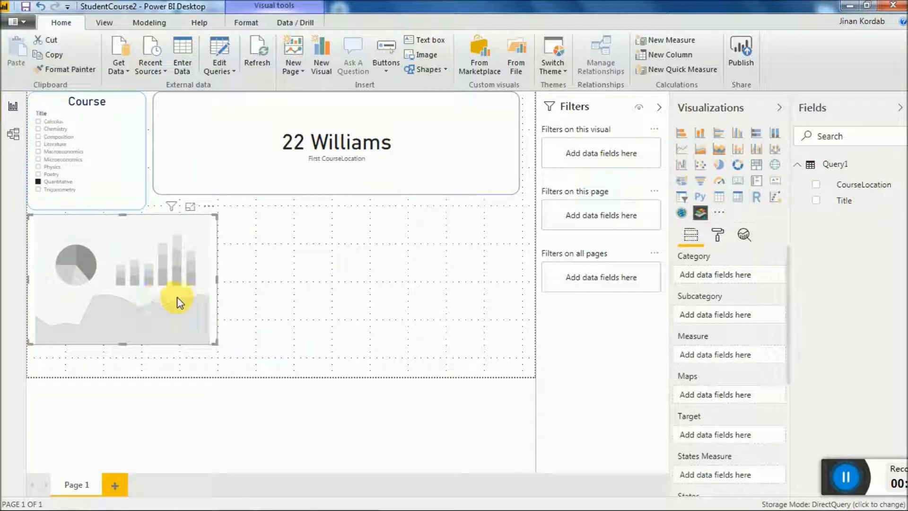
key("alt+Tab")
left_click(85, 11)
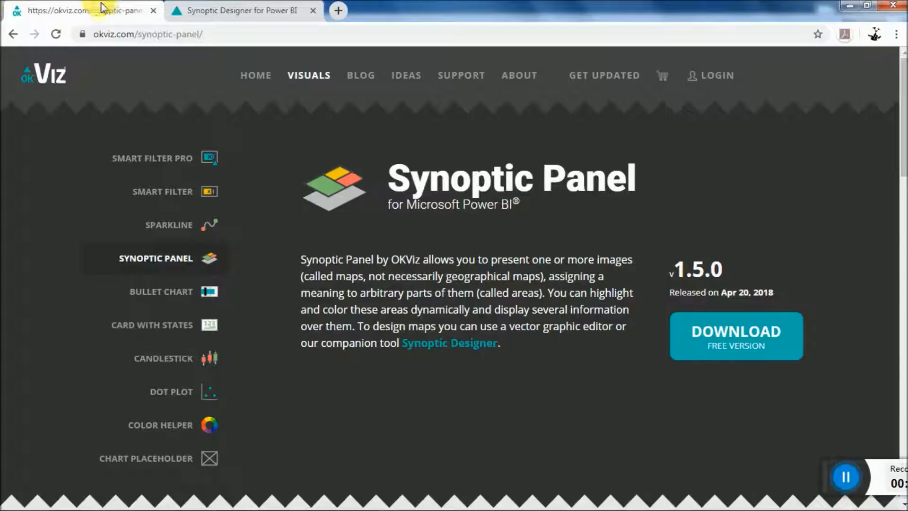
scroll(368, 268, "down", 1)
scroll(368, 268, "up", 1)
Step: Browse the General maps in the Synoptic Designer gallery and return to the report in Power BI Desktop
left_click(227, 8)
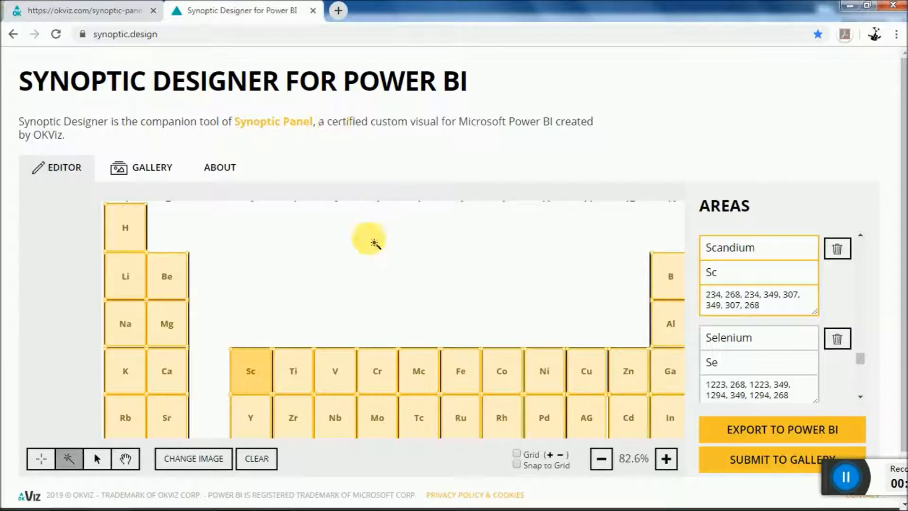
left_click(158, 172)
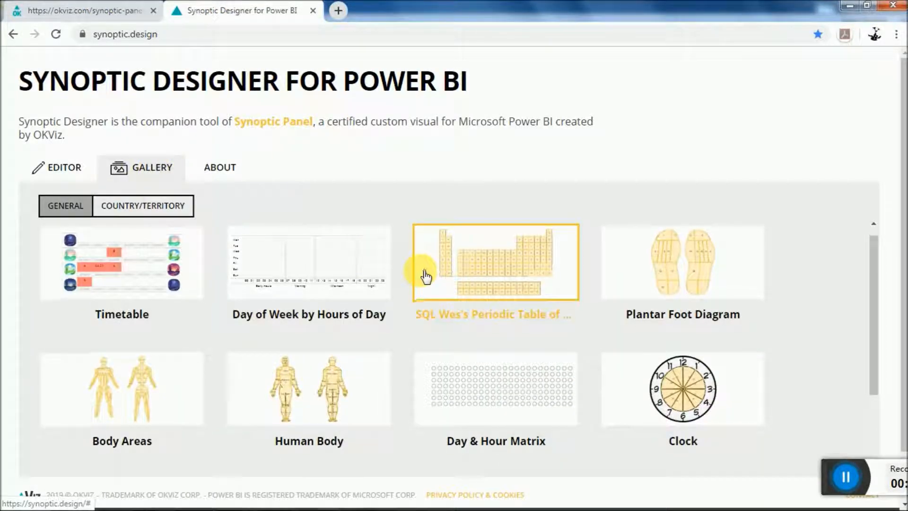
scroll(462, 284, "down", 3)
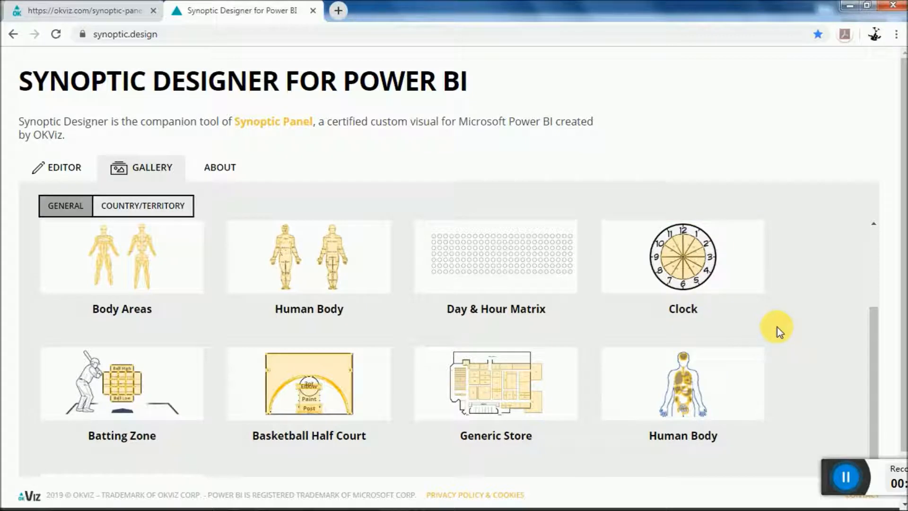
scroll(776, 327, "down", 2)
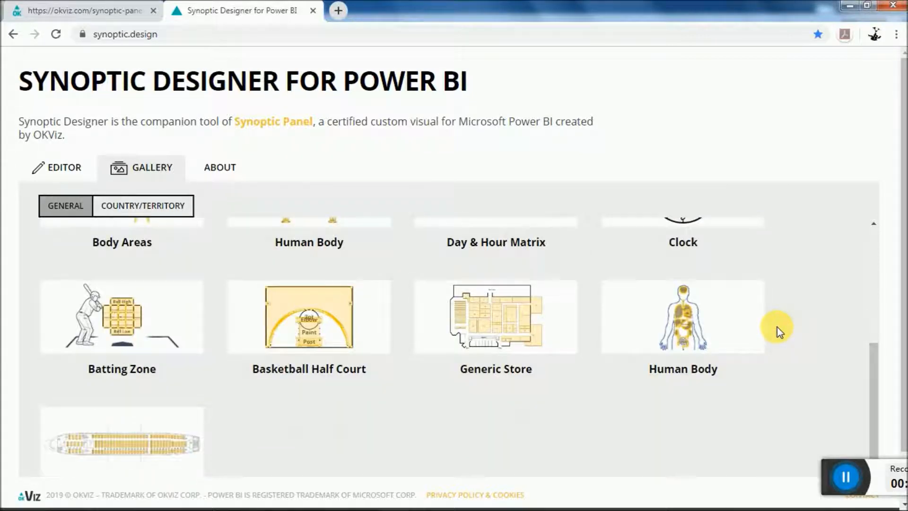
scroll(776, 327, "down", 2)
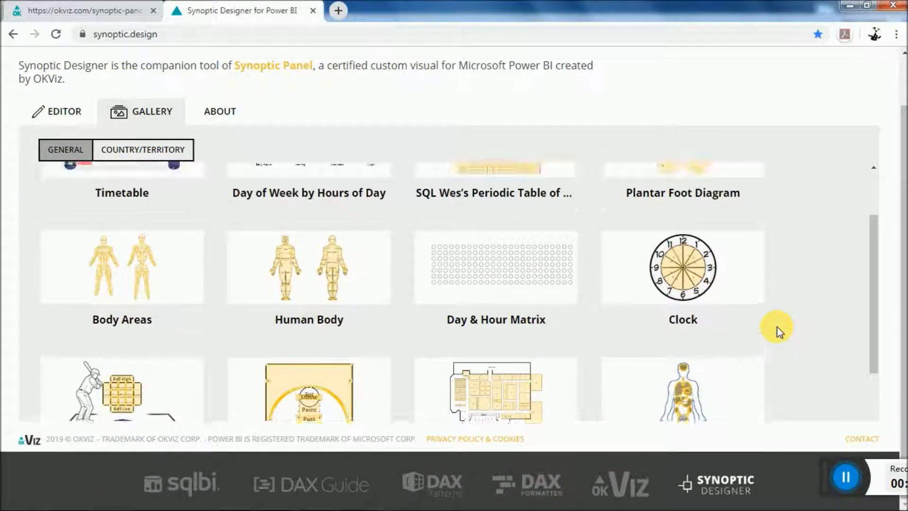
scroll(777, 327, "up", 2)
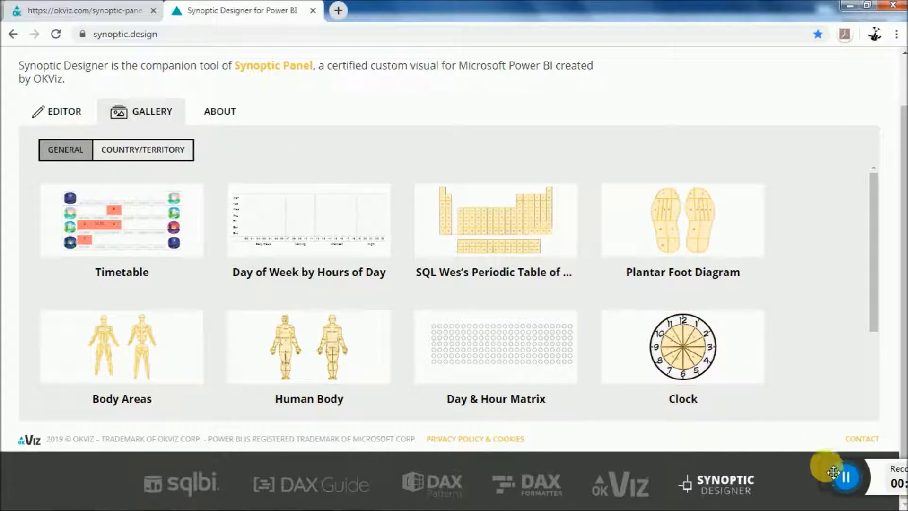
left_click(848, 4)
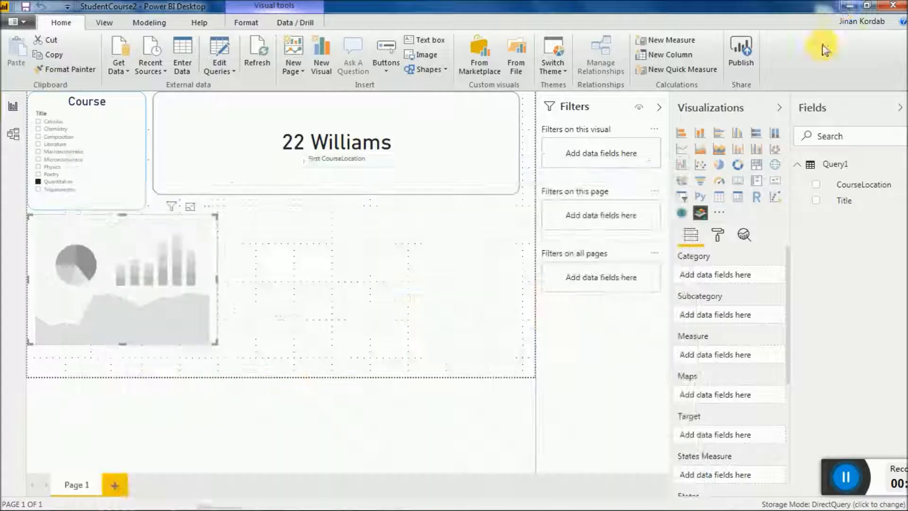